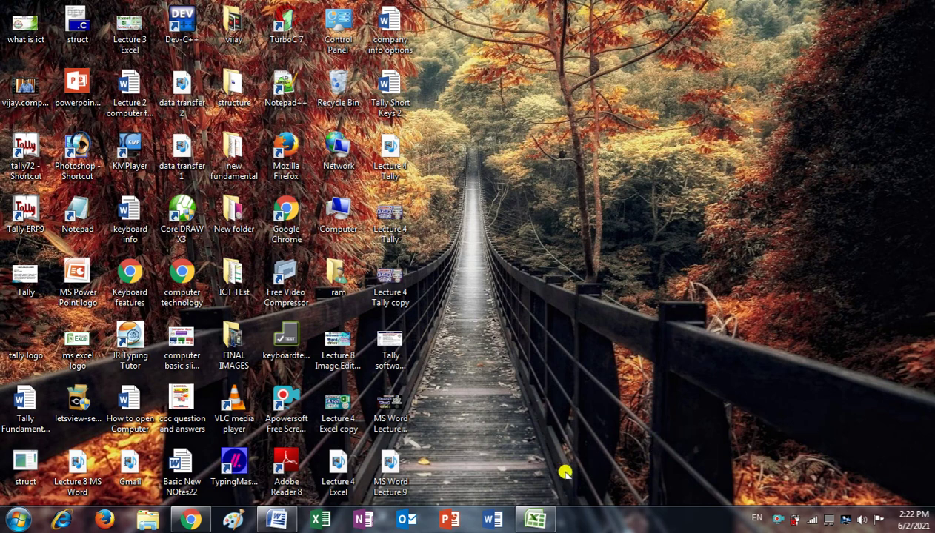
Step: Restore the vijay workbook window from the taskbar to show Sheet1's marks table
left_click(534, 521)
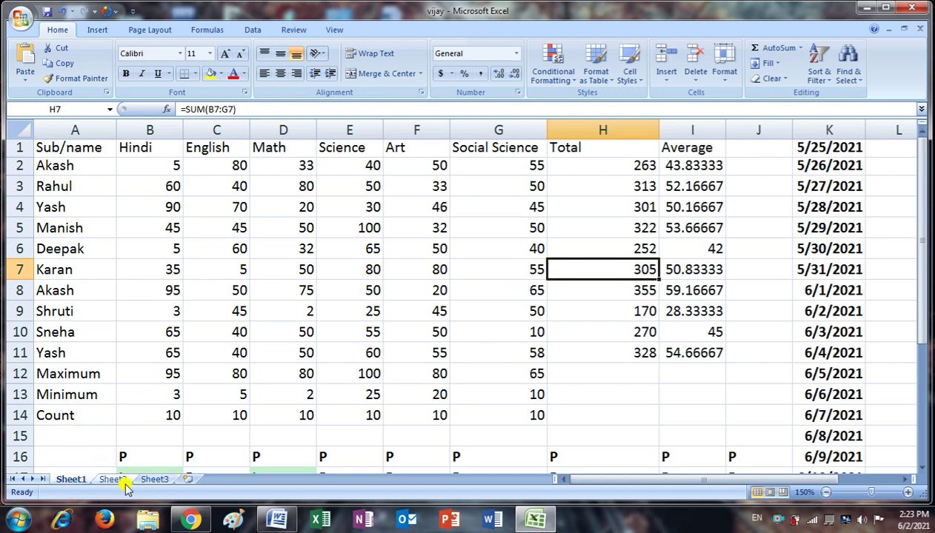
Step: On Sheet2, enter Monday in A1 and auto-fill weekday names across row 1 to R1
left_click(121, 480)
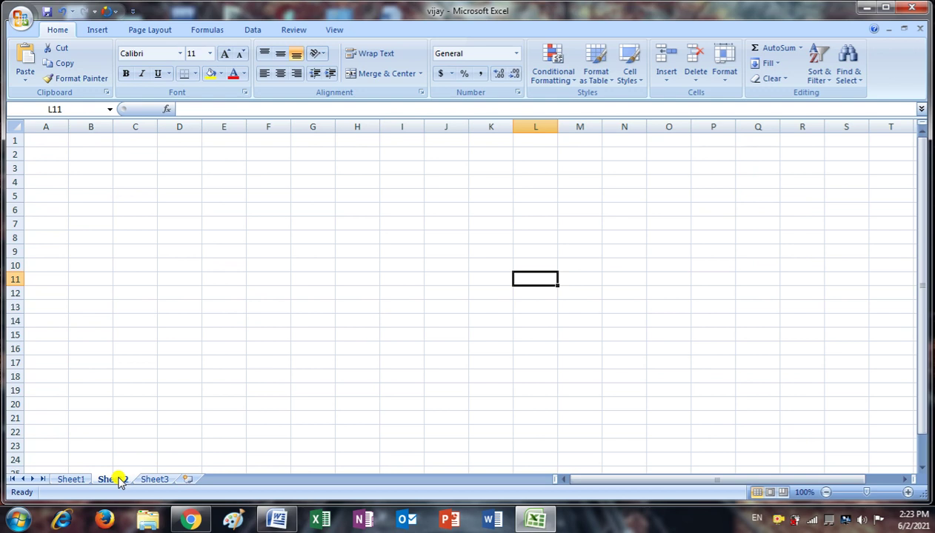
left_click(62, 141)
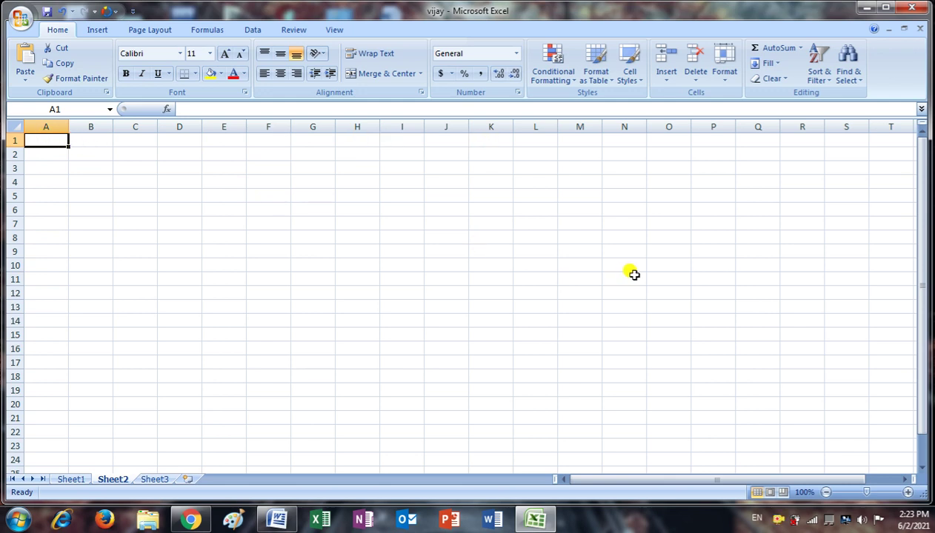
type("mod")
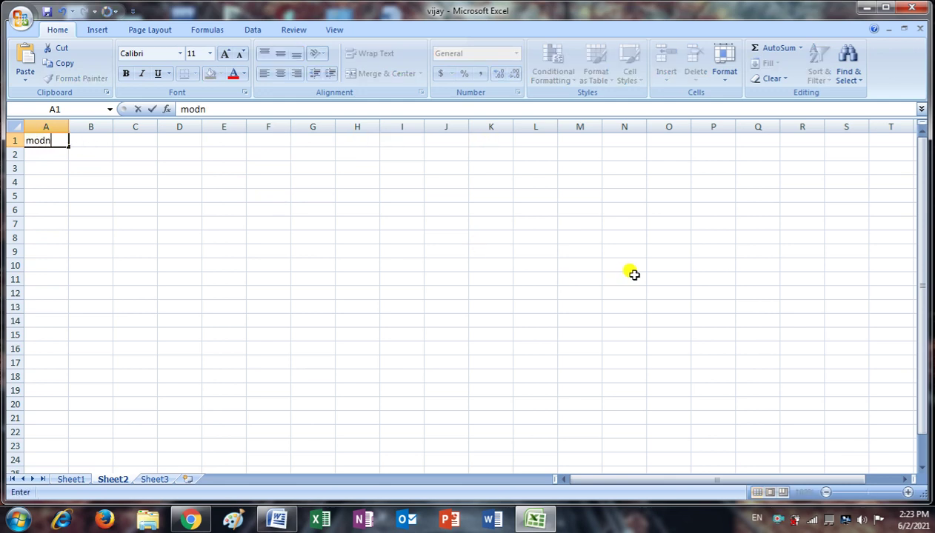
key("BackSpace")
type("nday")
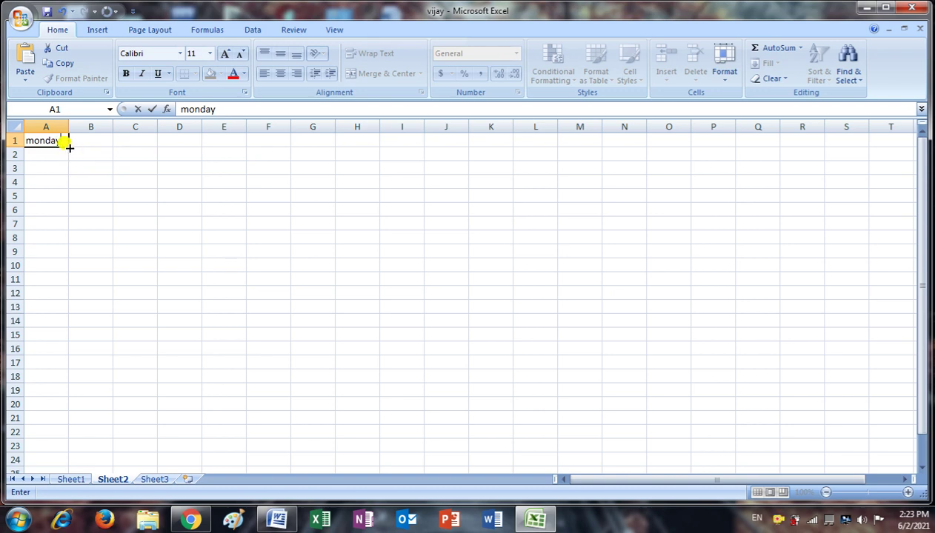
left_click_drag(69, 147, 809, 150)
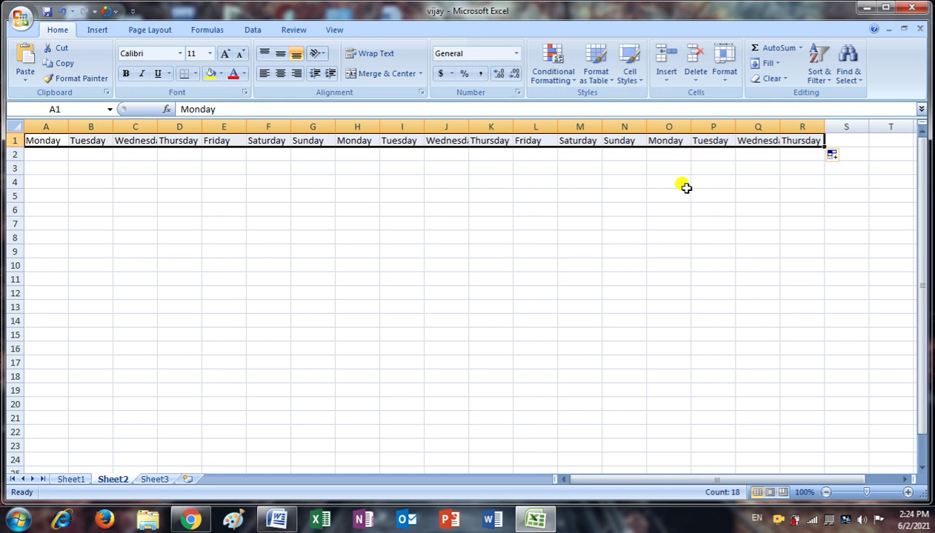
Step: Enter January in A3 and auto-fill month names across row 3 through June in R3
left_click(46, 168)
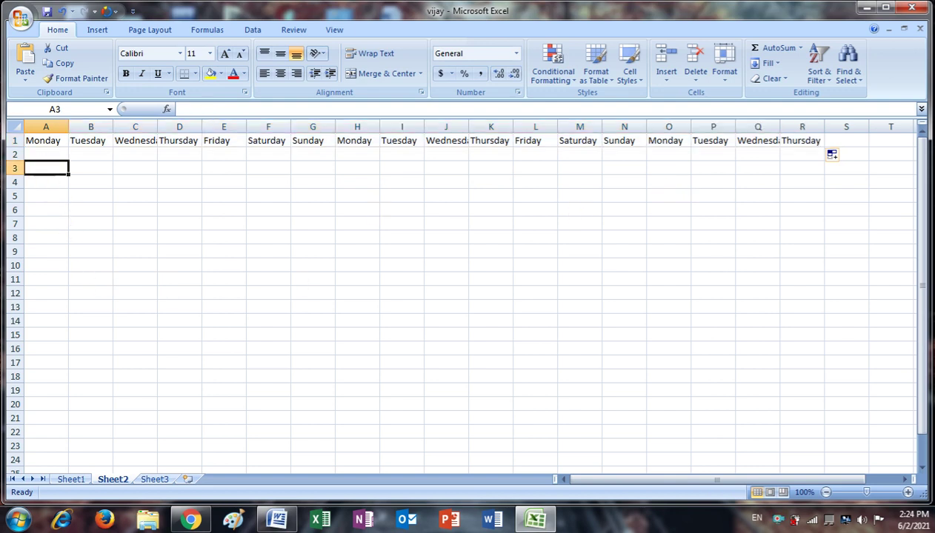
type("Janu")
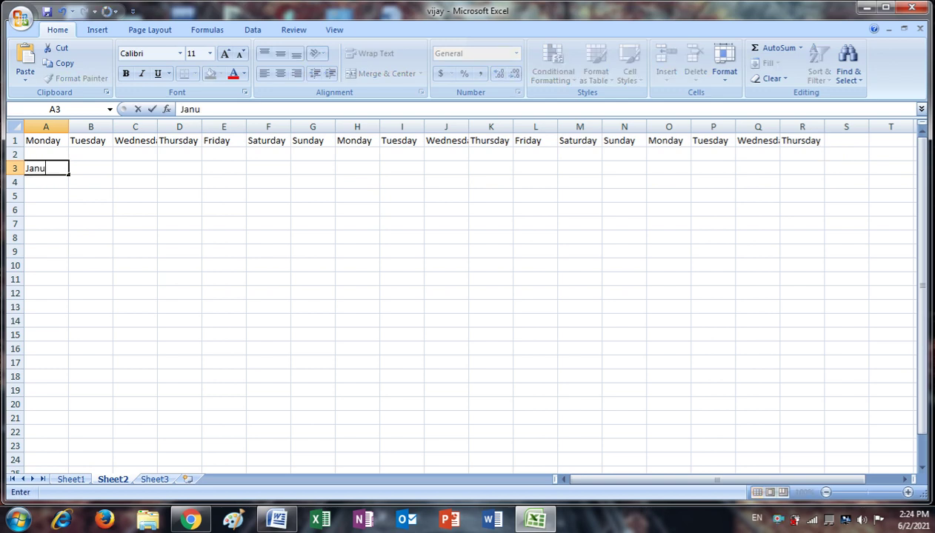
type("ary")
left_click_drag(68, 175, 802, 189)
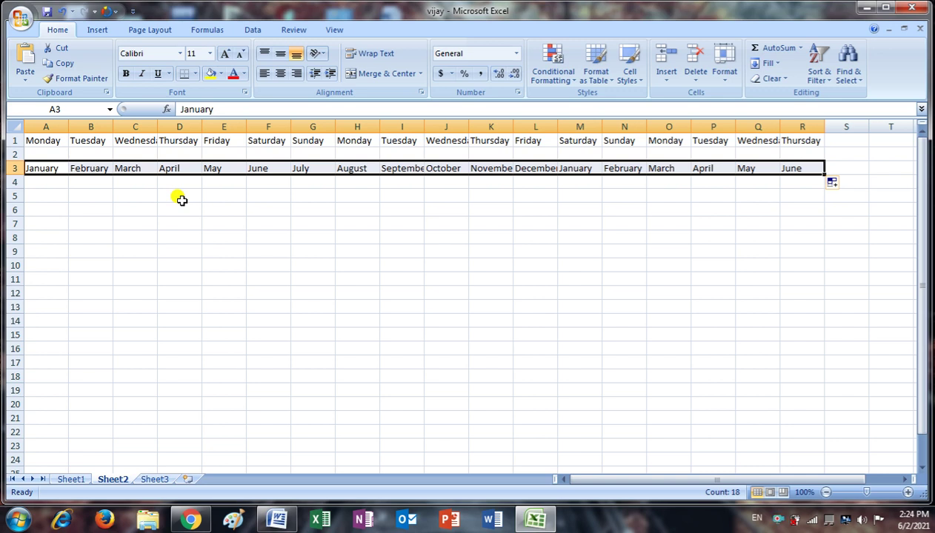
left_click(90, 195)
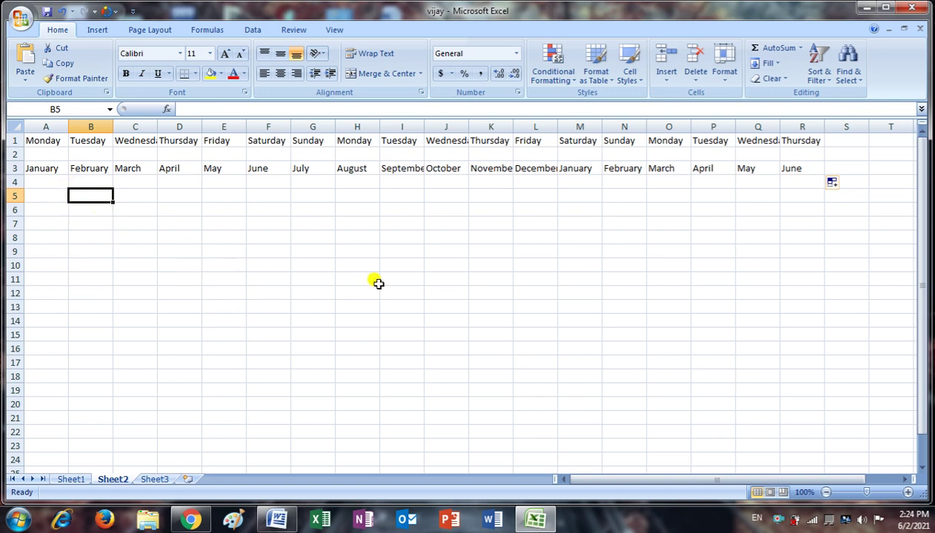
Step: Type the heading s.no. in B5 with 1 and 2 in B6 and B7
type("s.no.")
key("Return")
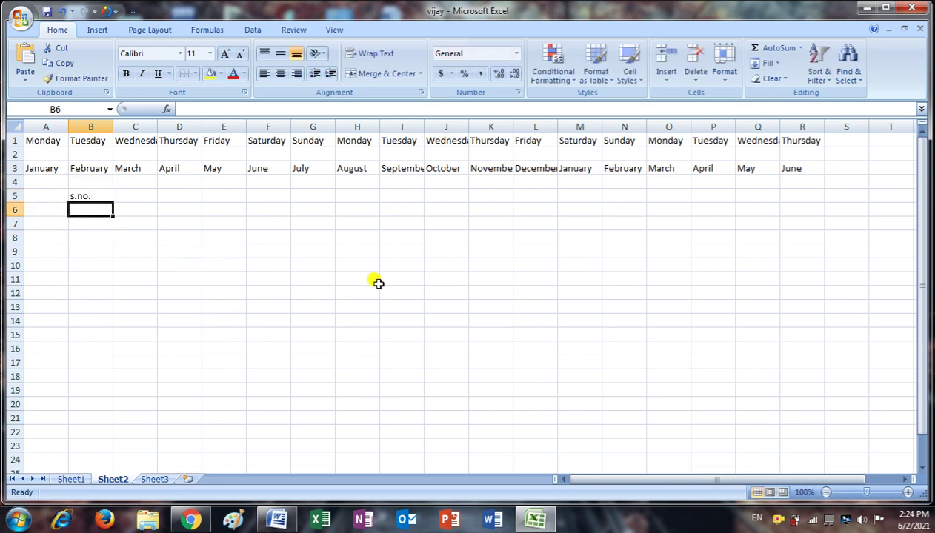
type("1")
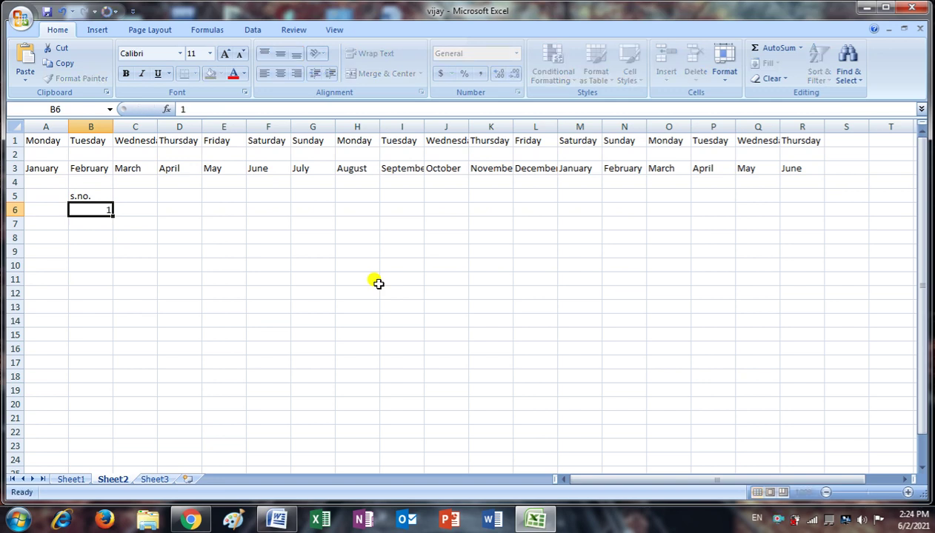
key("Return")
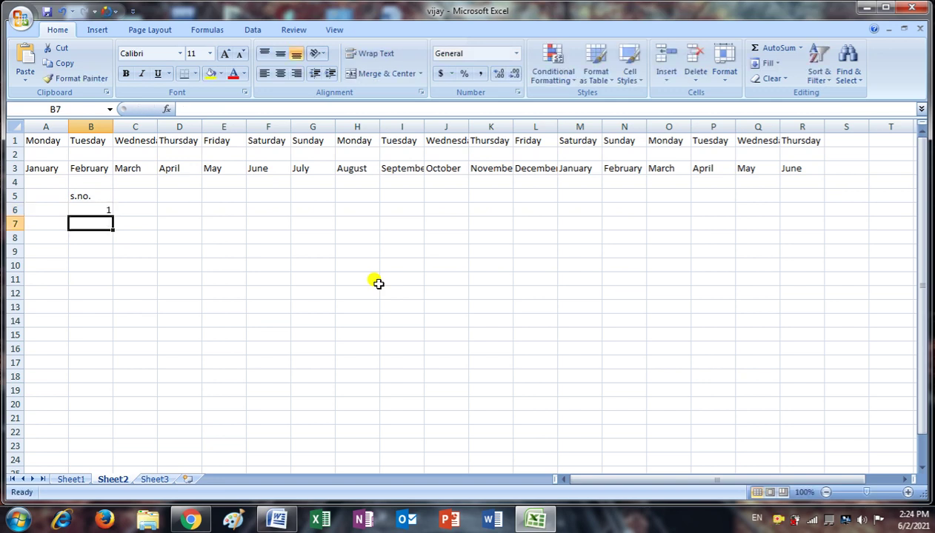
type("2")
key("Return")
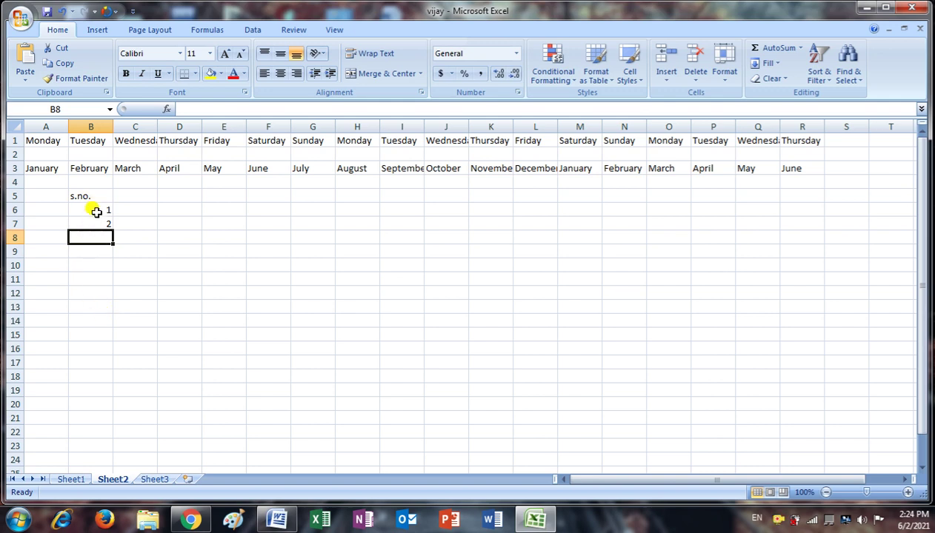
Step: Zoom to 130% and fill the serial numbers down column B to 500 at row 505
left_click(908, 492)
left_click(907, 492)
left_click(907, 492)
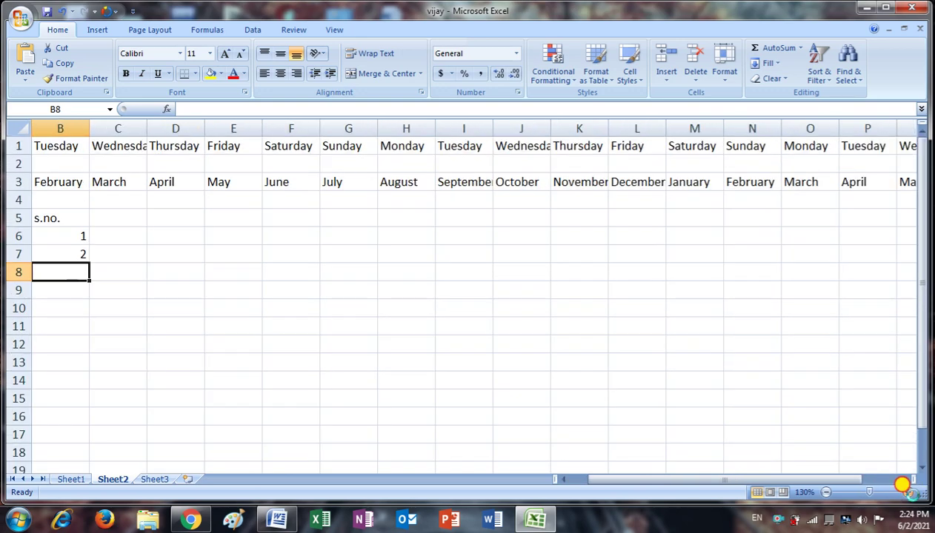
left_click_drag(757, 480, 632, 479)
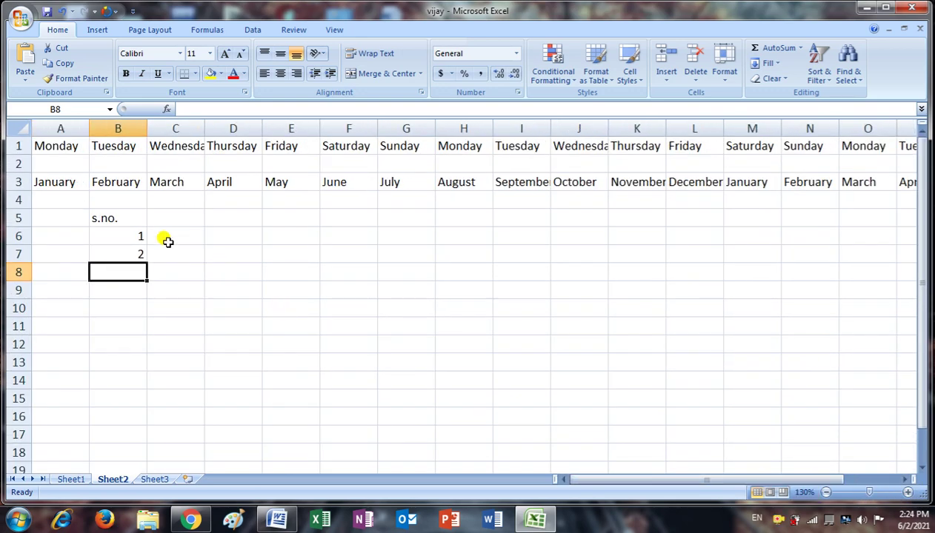
left_click(108, 236)
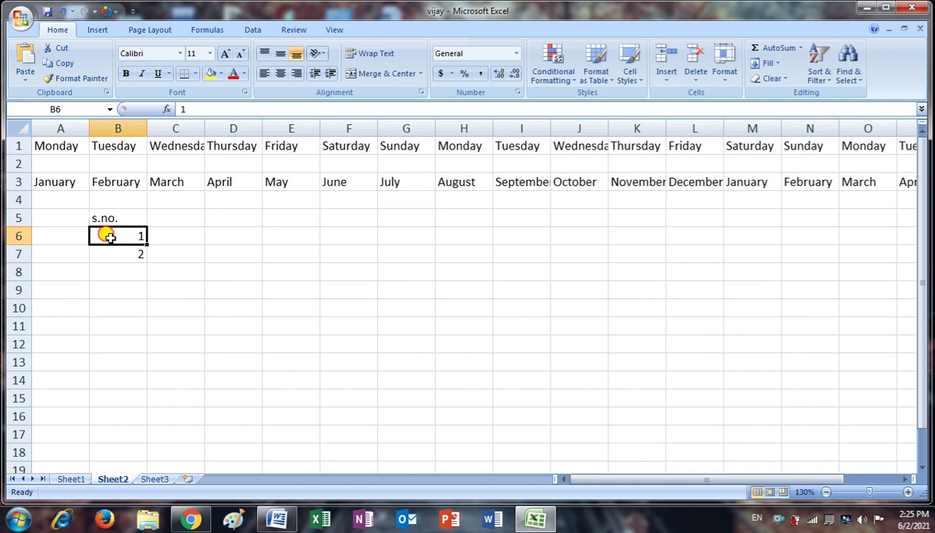
left_click_drag(108, 236, 108, 252)
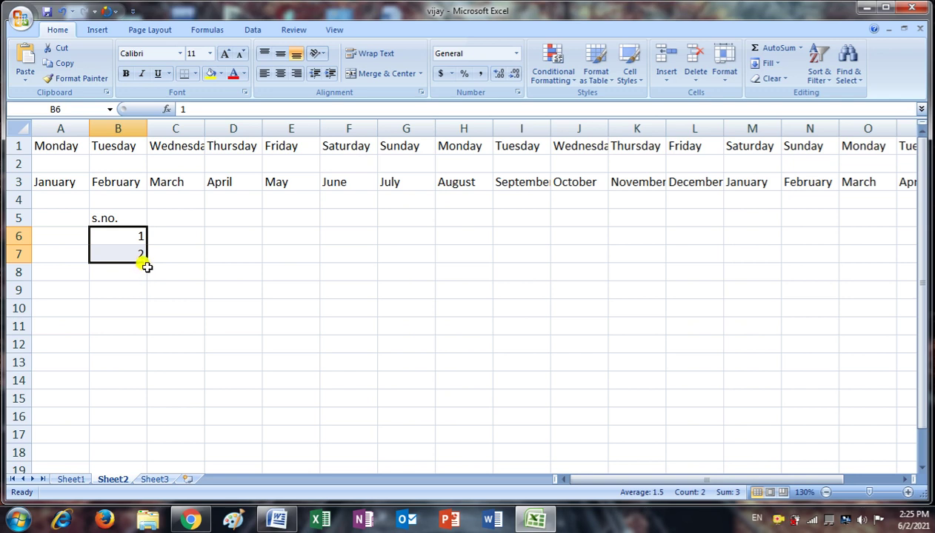
left_click_drag(147, 263, 143, 527)
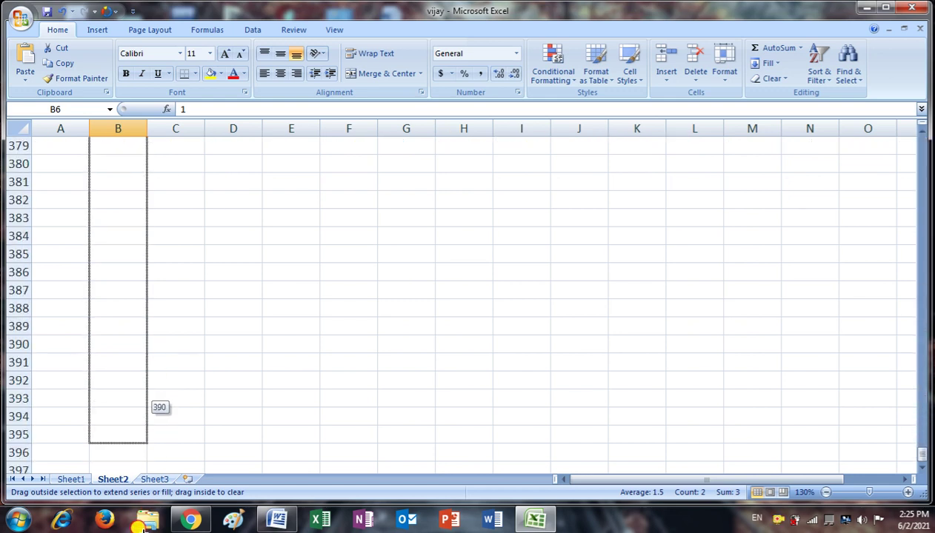
mouse_move(143, 527)
left_mouse_down()
mouse_move(166, 94)
mouse_move(136, 420)
mouse_move(133, 381)
left_mouse_up()
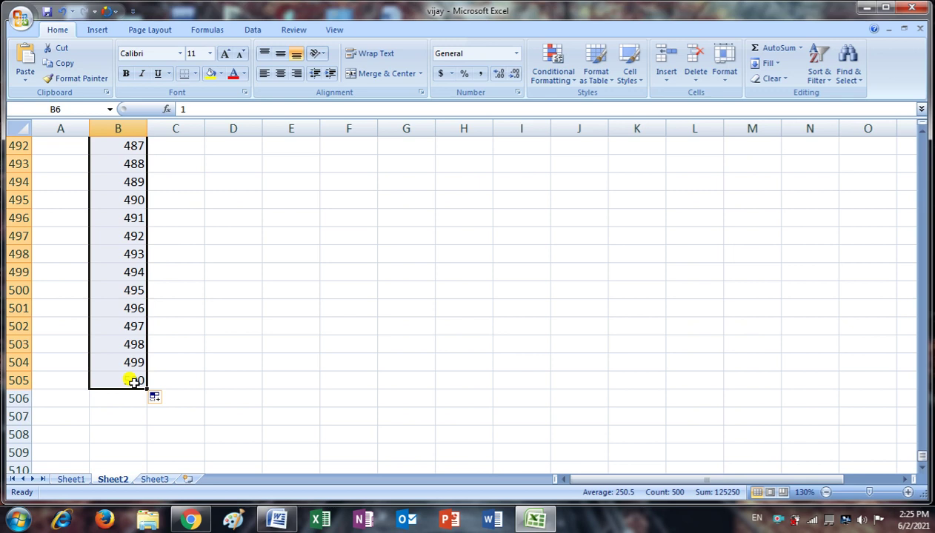
scroll(403, 423, "up", 6)
scroll(133, 239, "up", 2)
scroll(132, 218, "up", 8)
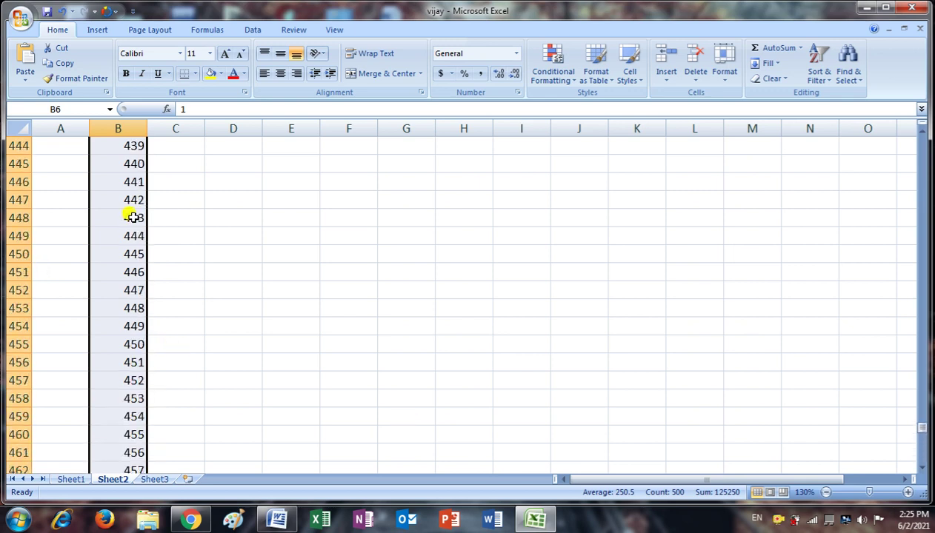
scroll(132, 217, "up", 1)
scroll(103, 211, "up", 5)
scroll(140, 167, "up", 9)
scroll(140, 167, "up", 10)
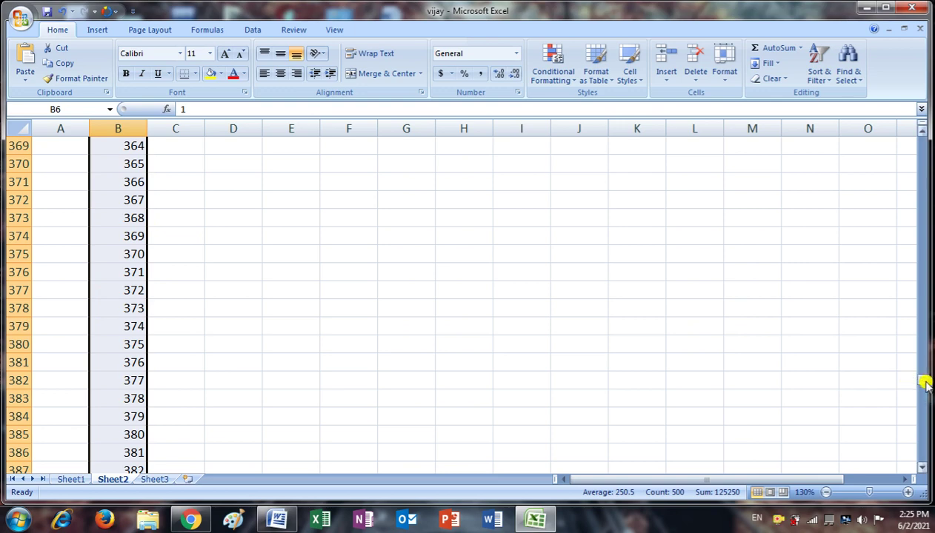
left_click_drag(926, 383, 923, 342)
left_click_drag(920, 311, 920, 135)
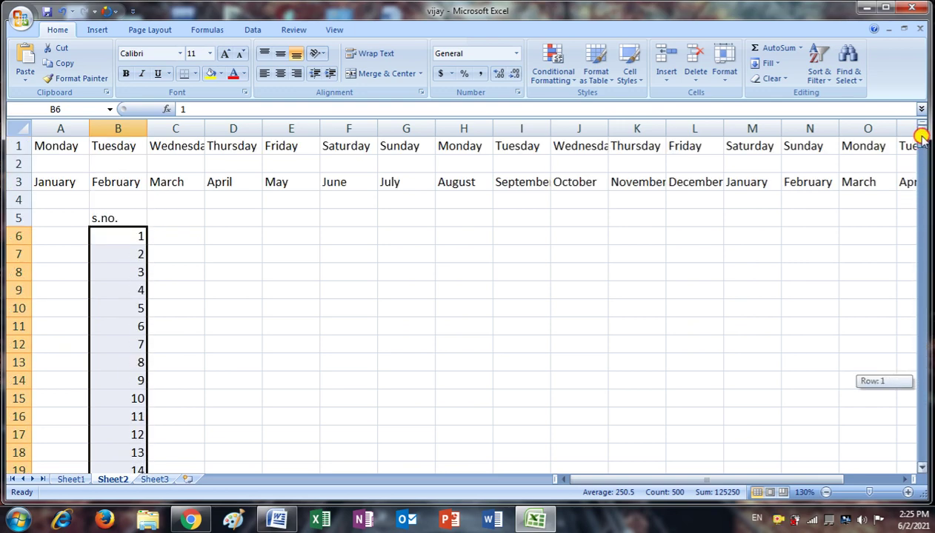
Step: Fill D6:D15 with even numbers 2 to 20, starting from 2 and 4
left_click(246, 233)
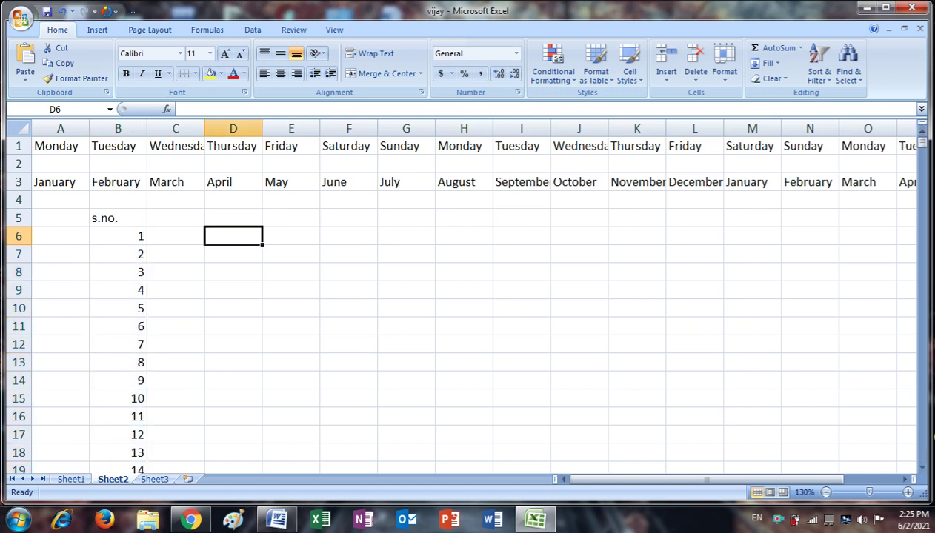
type("2")
key("Return")
type("4")
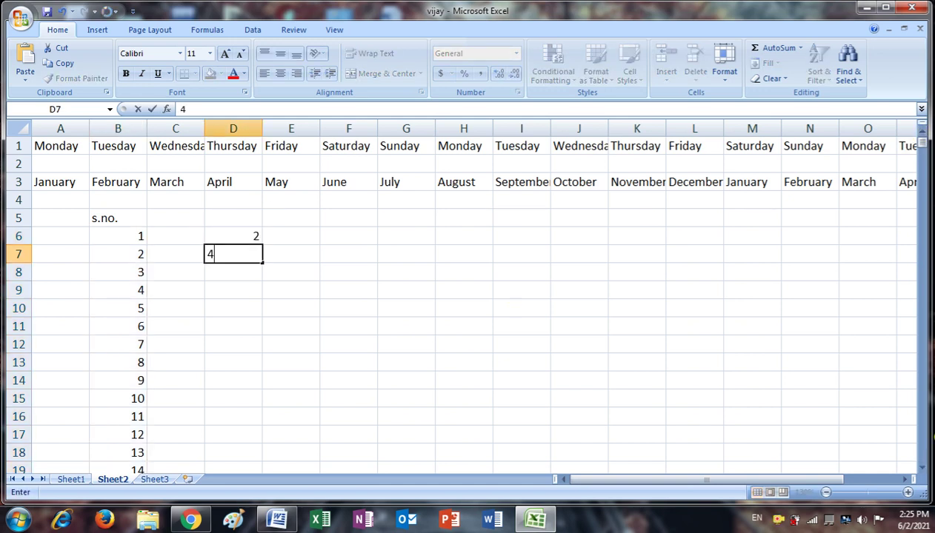
key("Return")
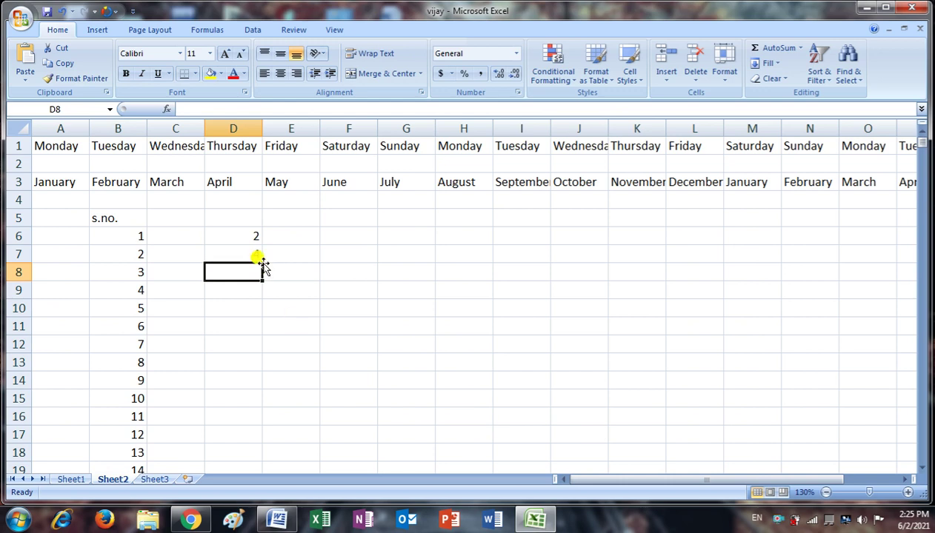
mouse_move(223, 235)
left_mouse_down()
mouse_move(258, 363)
mouse_move(248, 402)
left_mouse_up()
Step: Fill F6:F15 with a countdown from 100 to 91, starting from 100 and 99
left_click(358, 233)
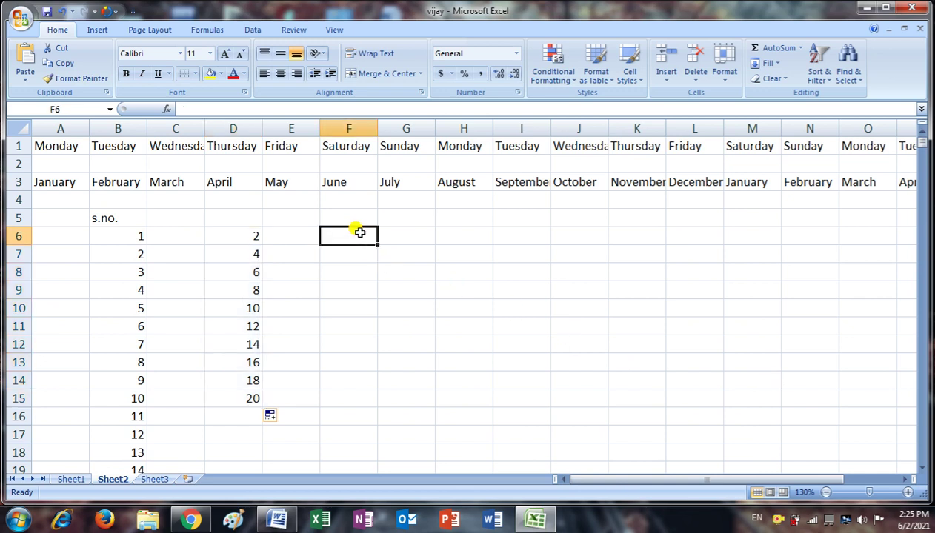
type("100")
key("Return")
type("99")
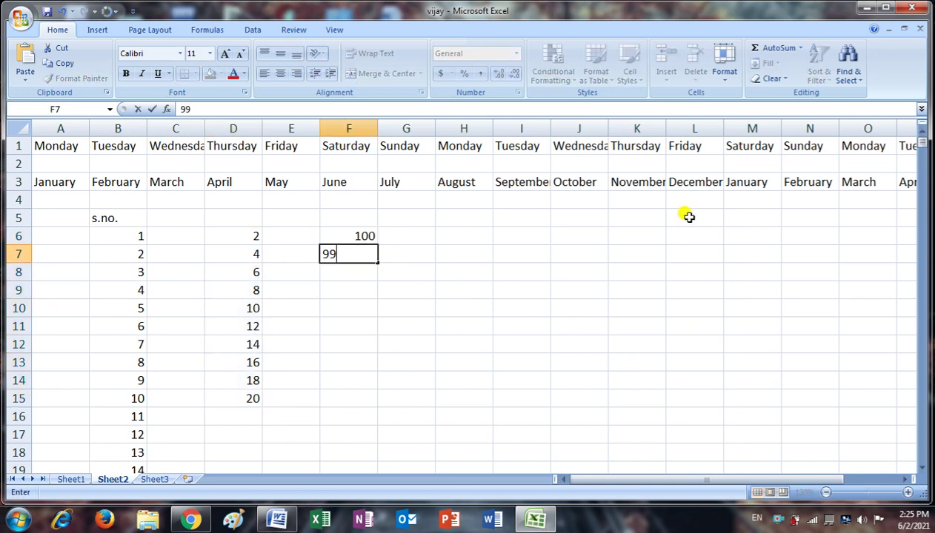
key("Return")
left_click(349, 234)
left_click_drag(349, 234, 373, 400)
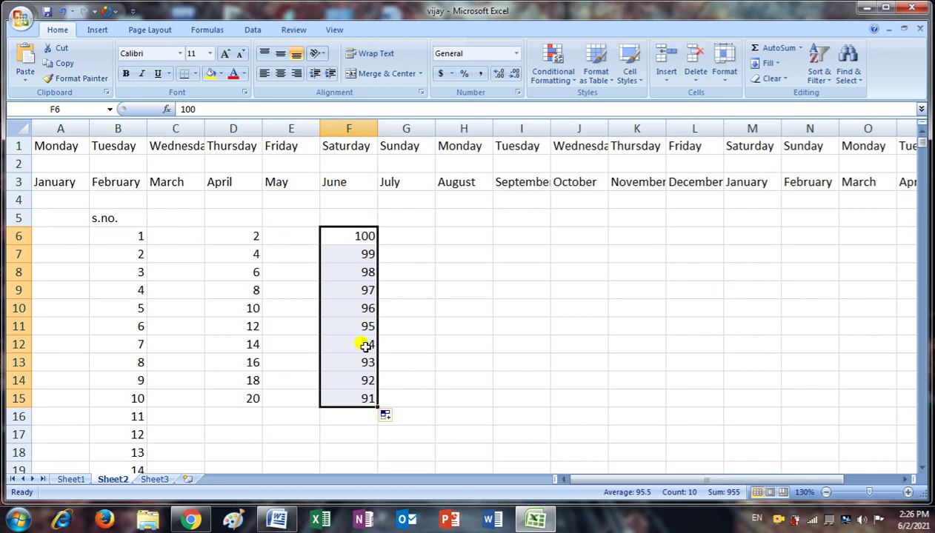
Step: On Sheet3, type 'Attendence Register' in A1 and 'For the Month of May 2021' in A2
left_click(159, 482)
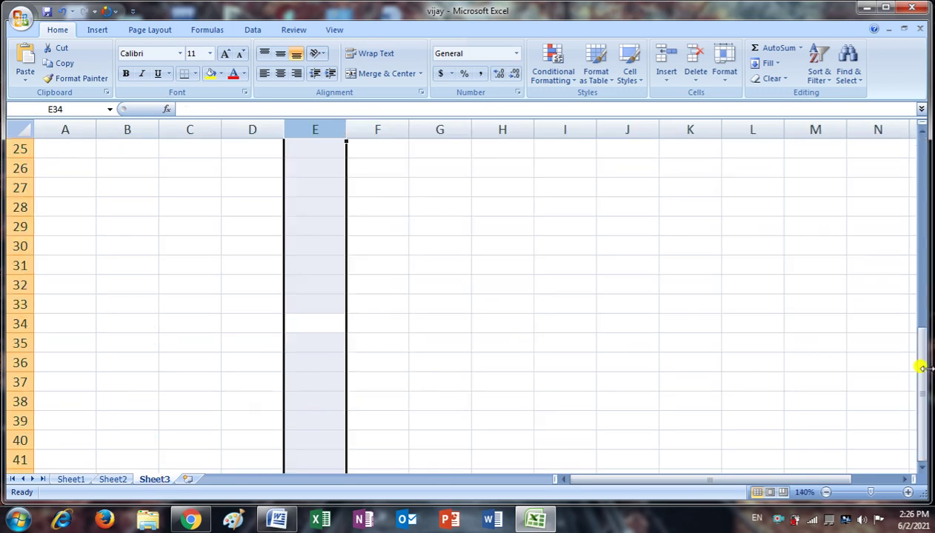
left_click_drag(921, 368, 918, 146)
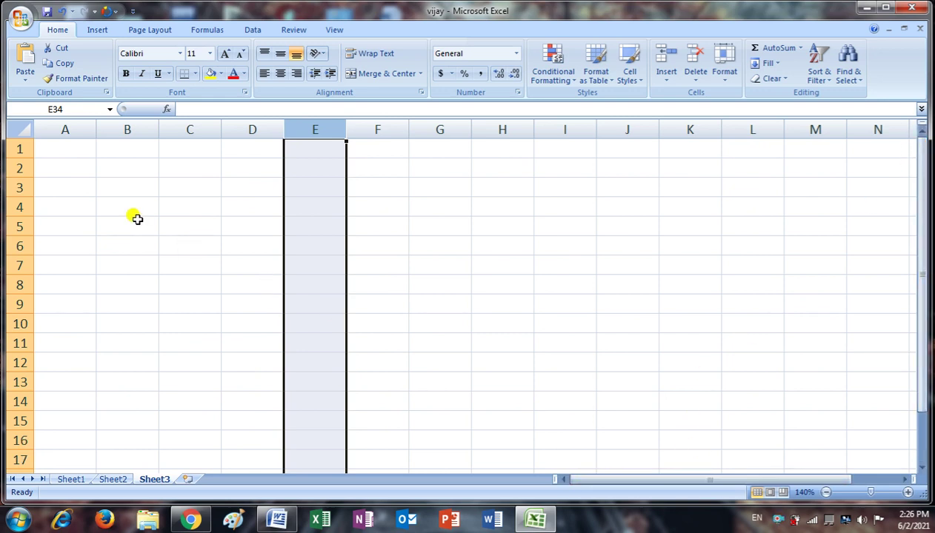
left_click(68, 148)
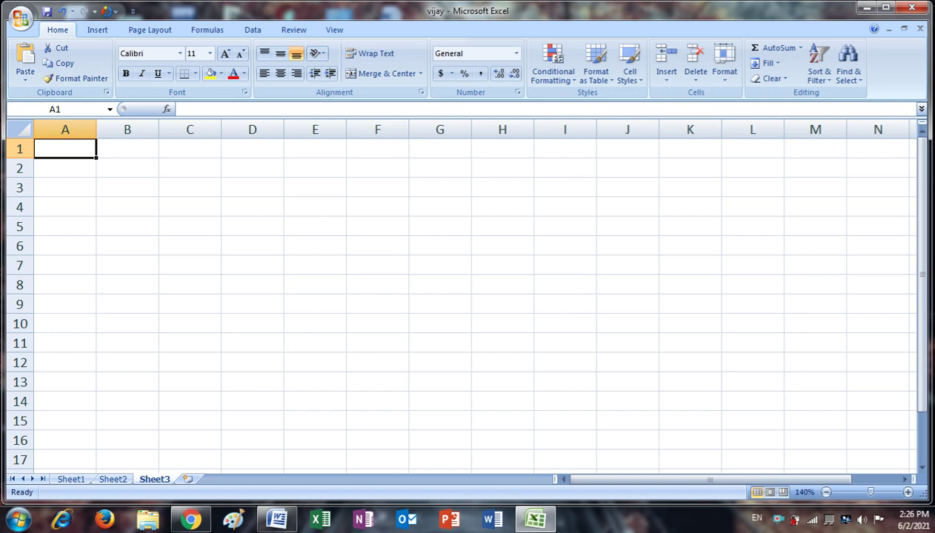
type("Attendenc")
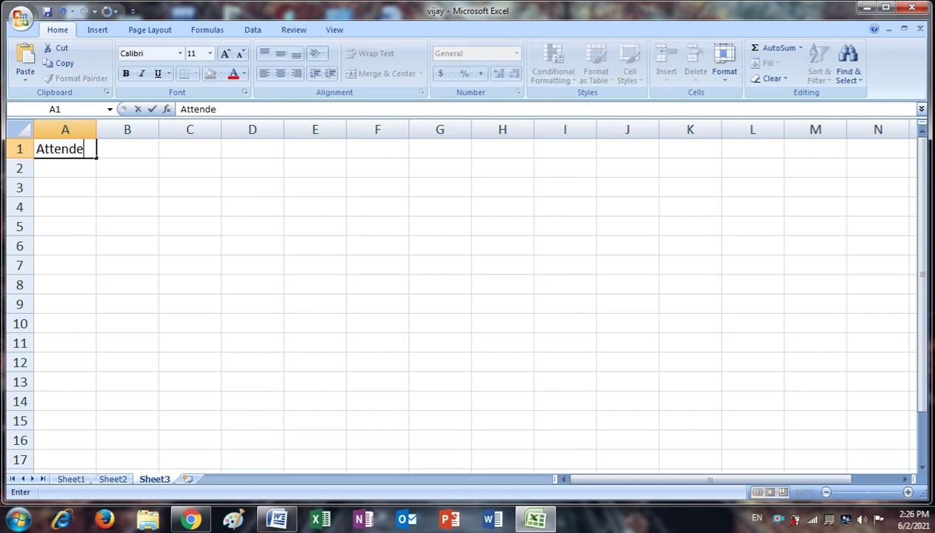
type("e Register")
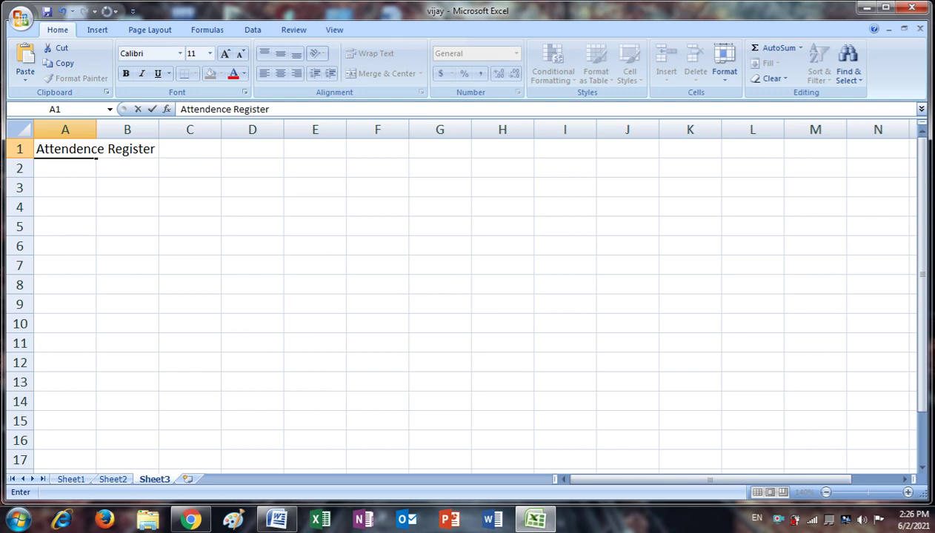
key("Return")
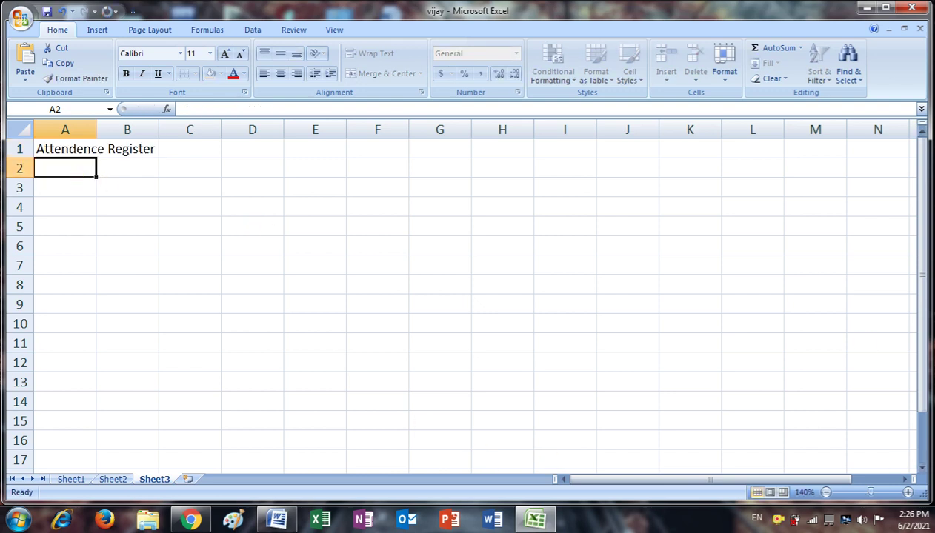
type("For the ")
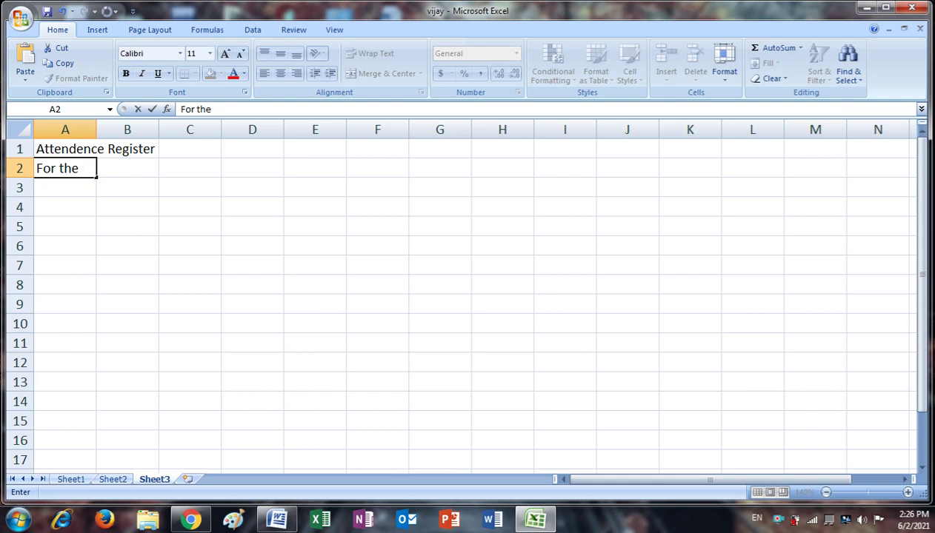
type("Month of ")
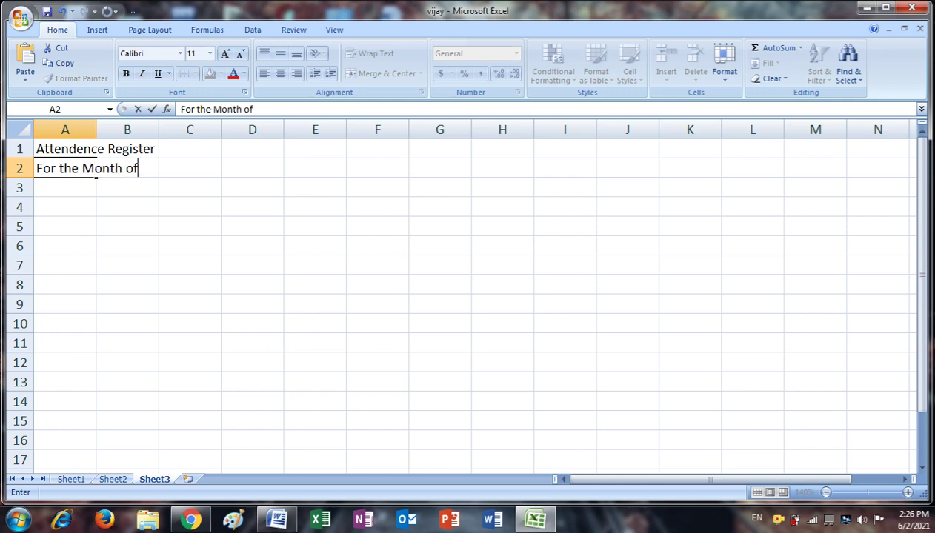
type("May")
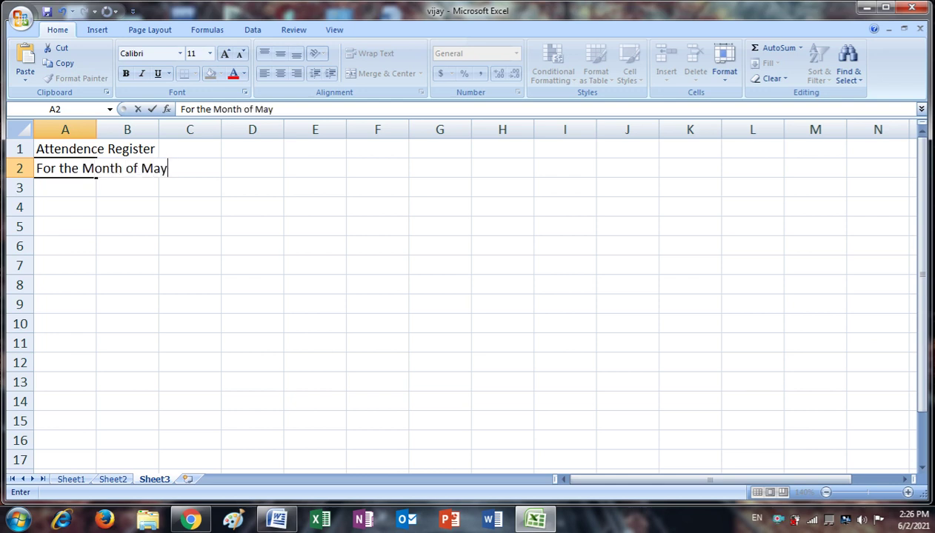
type(" 202")
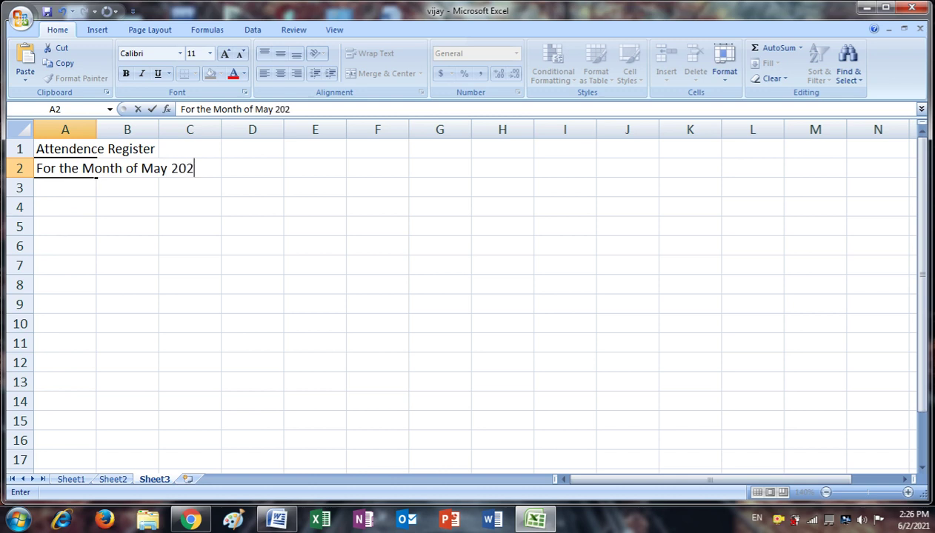
type("1")
key("Return")
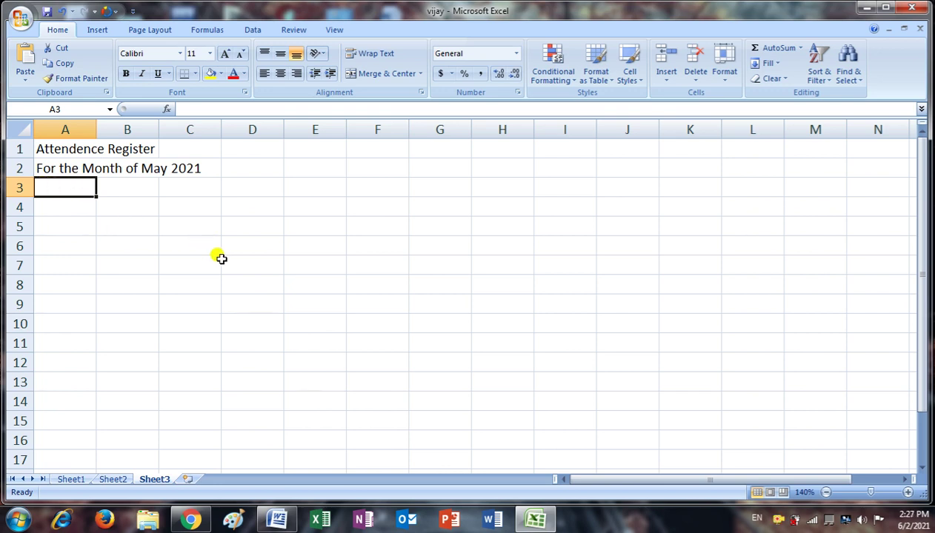
Step: Type S.NO. in A3 and start the serials with 1 and 2 in A4:A5
mouse_move(927, 519)
type("S.")
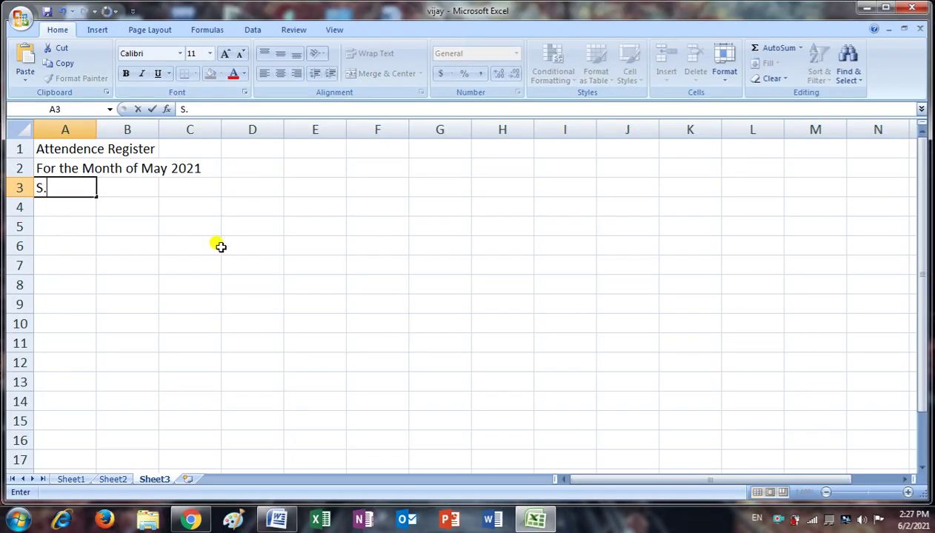
type("NO.")
key("Return")
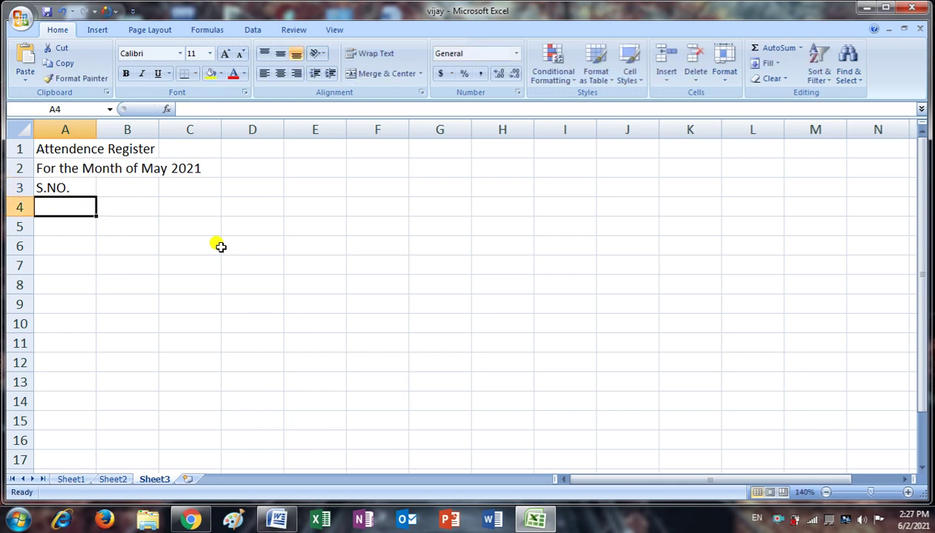
type("1")
key("Return")
type("2")
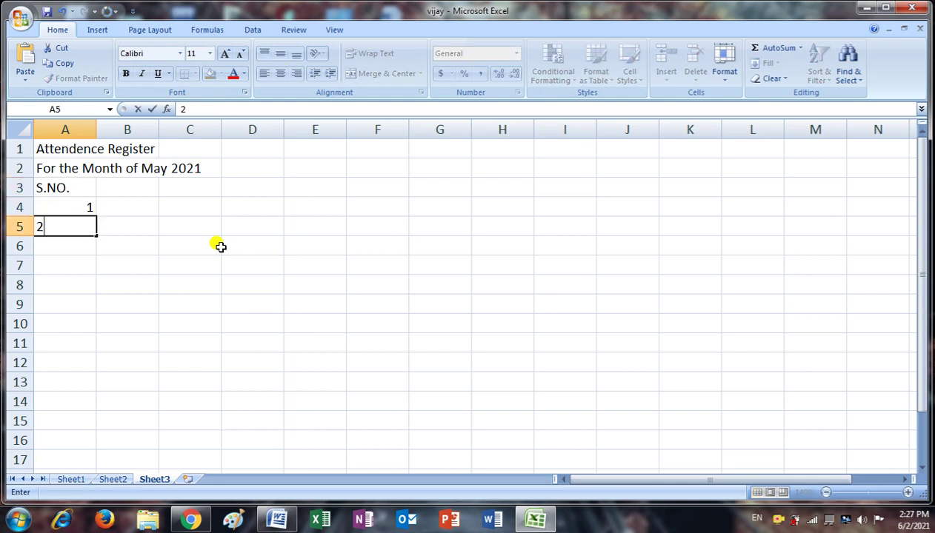
key("Return")
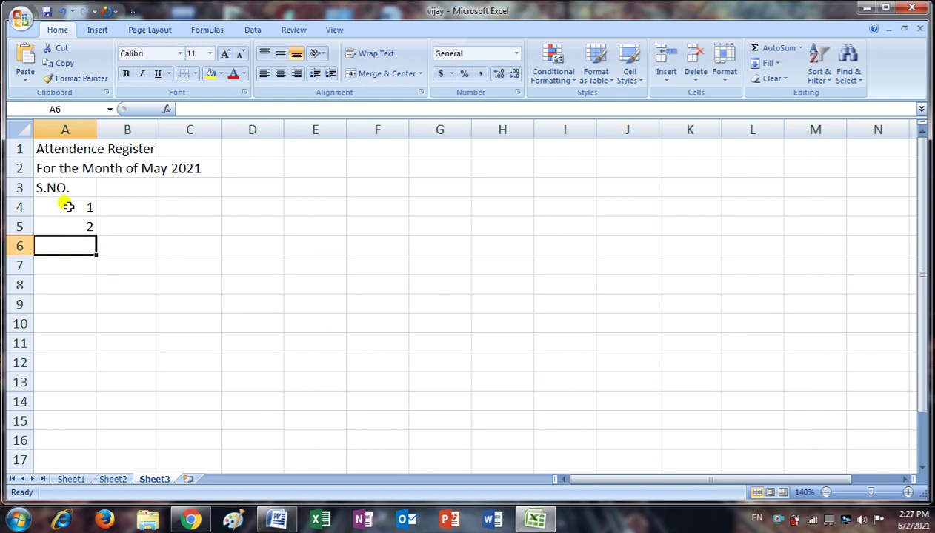
Step: Fill the serial numbers down to 10 in A13 and type 'Name of Employee' in B3
left_click_drag(68, 205, 69, 234)
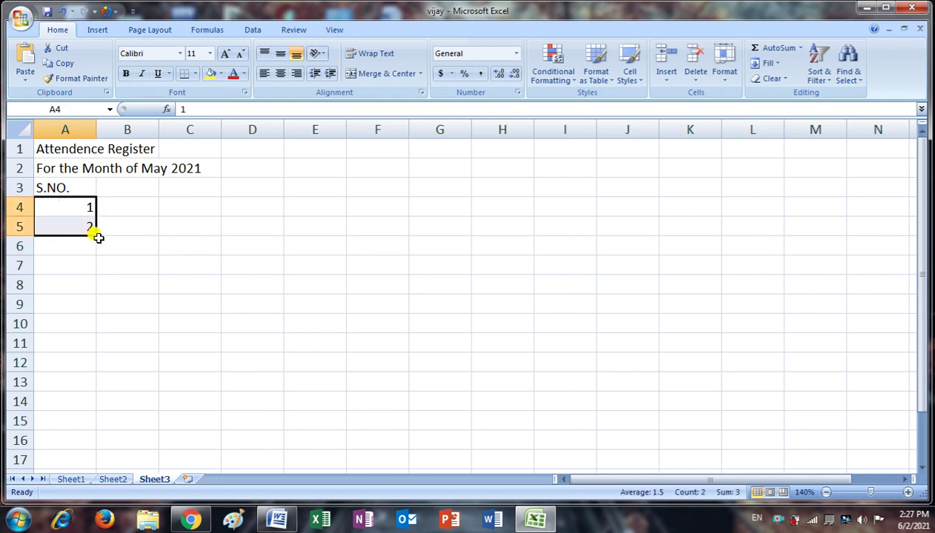
left_click_drag(95, 236, 81, 382)
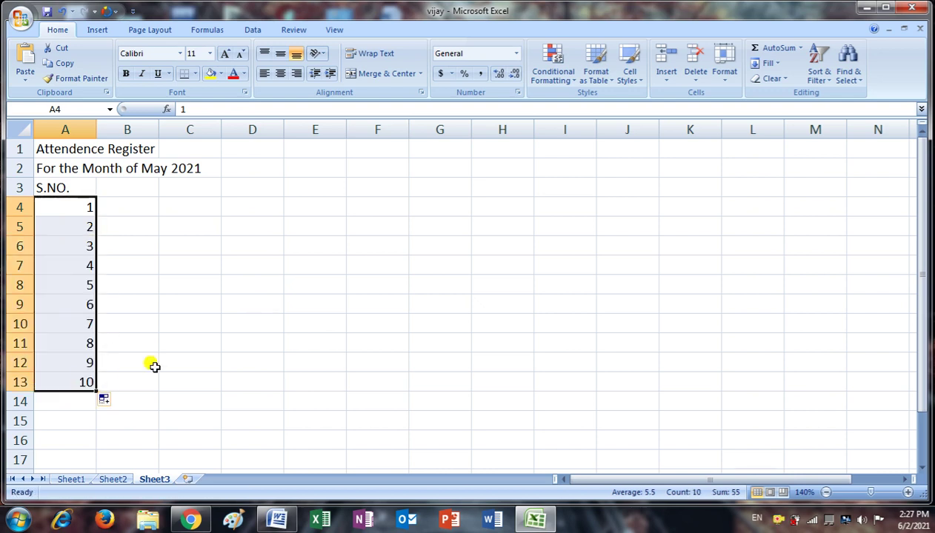
left_click(134, 184)
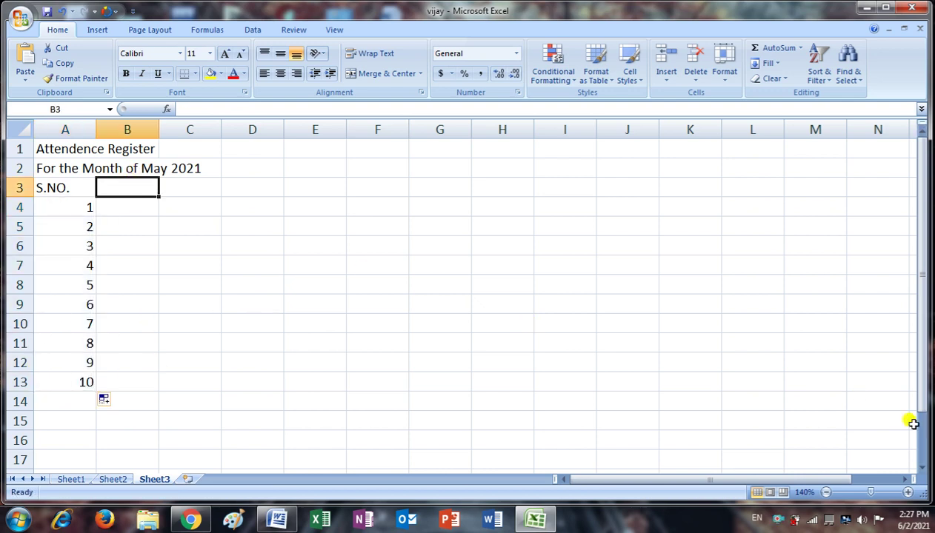
type("Name of ")
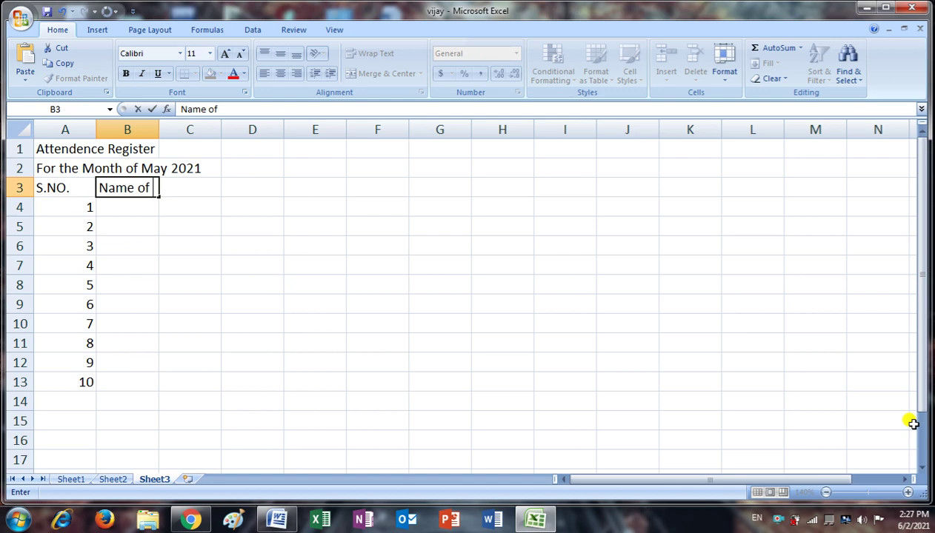
type("Employ")
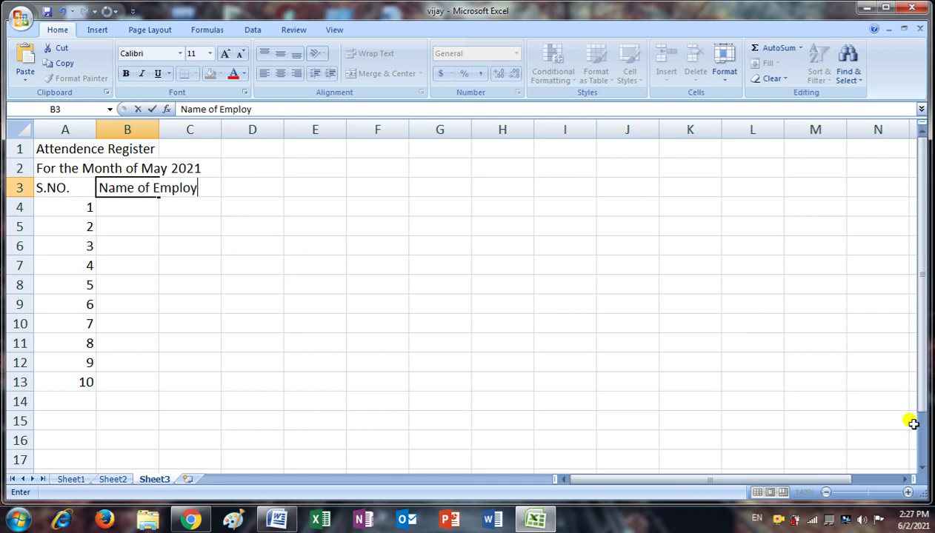
type("ee")
Step: Commit the 'Name of Employee' heading in B3 and widen column B to fit it
left_click(213, 303)
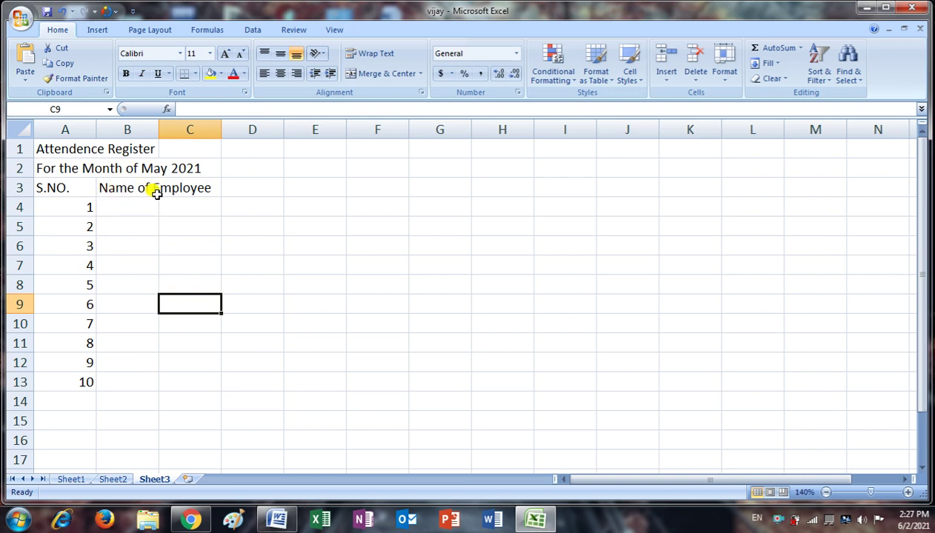
left_click_drag(158, 124, 232, 132)
left_click(130, 204)
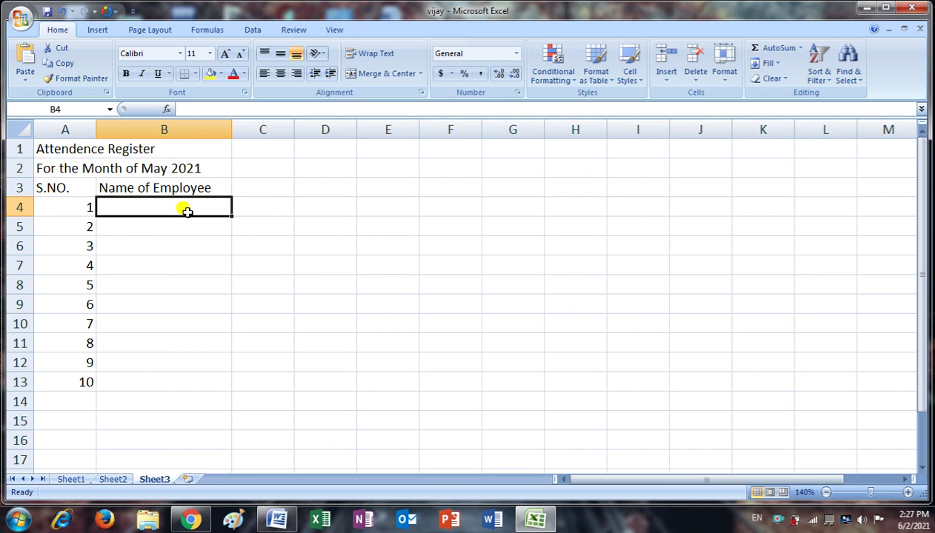
left_click(264, 188)
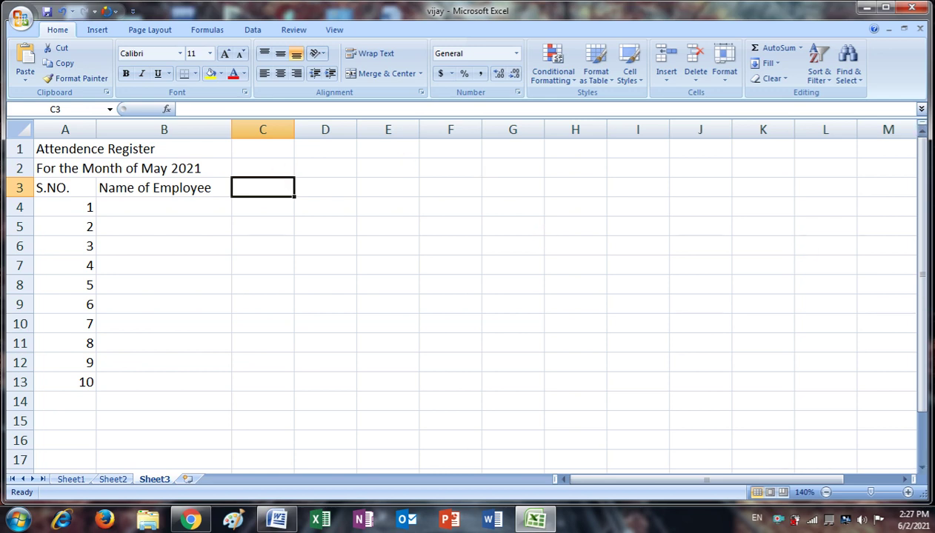
Step: Enter 'Father's Name' in C3 and widen column C to show it fully
type("Father's N")
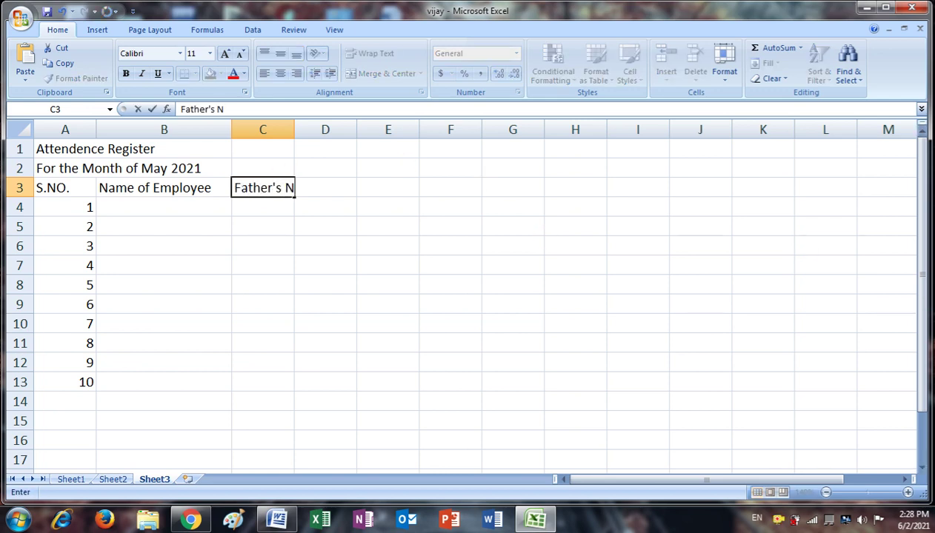
type("ame")
key("Return")
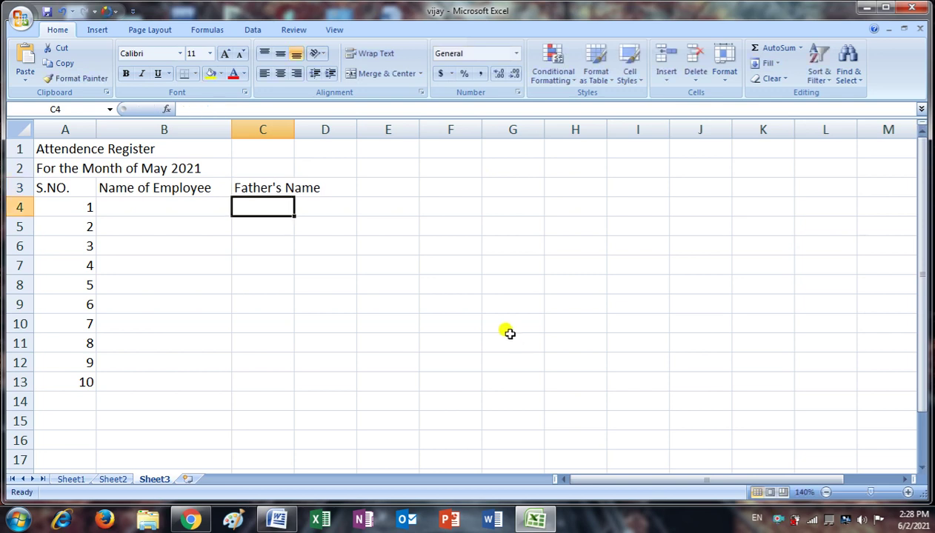
left_click_drag(290, 130, 325, 130)
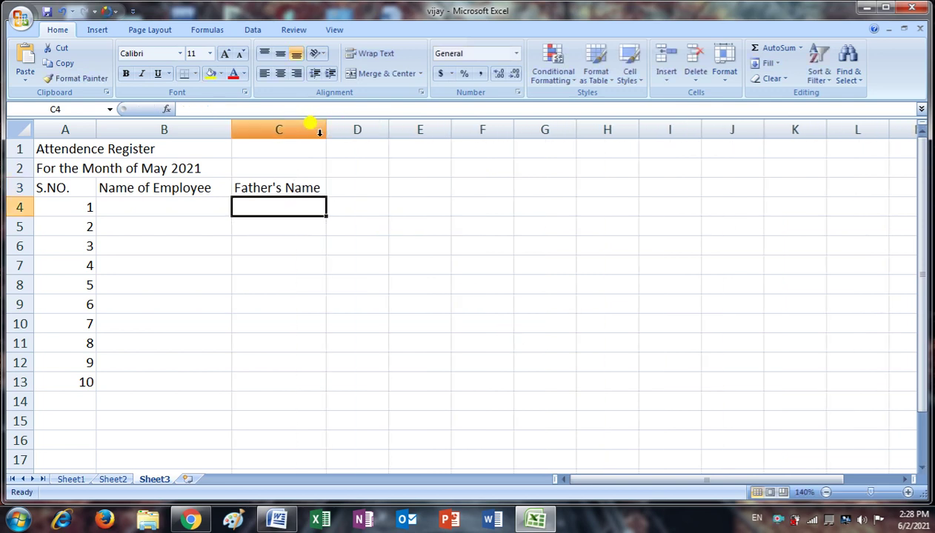
left_click(170, 203)
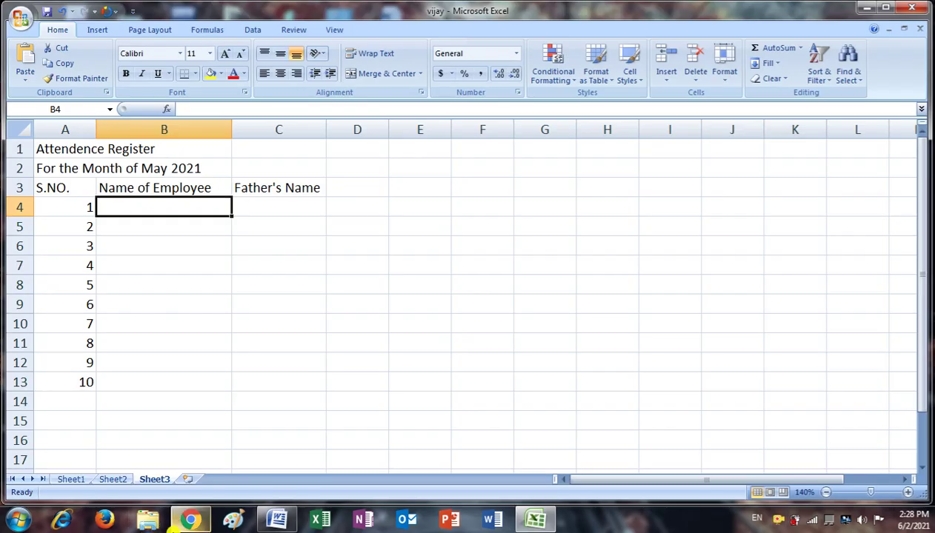
Step: Enter the first five employee names down B4:B8
mouse_move(174, 526)
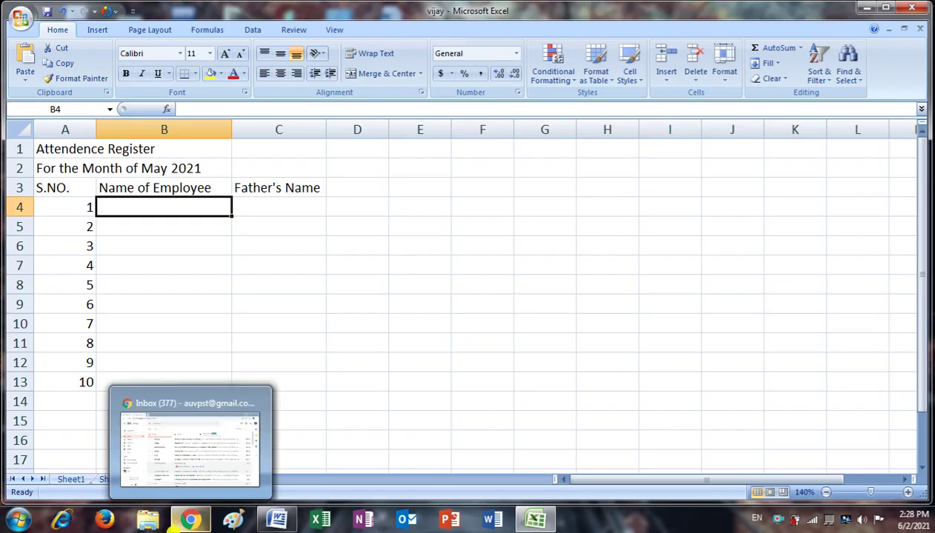
type("A")
type("G")
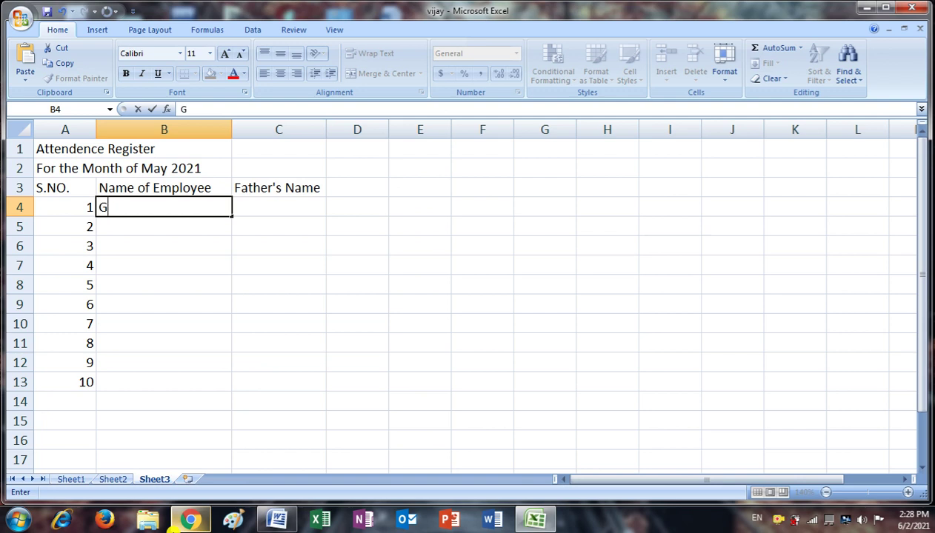
type("aurav")
key("Return")
type("Sac")
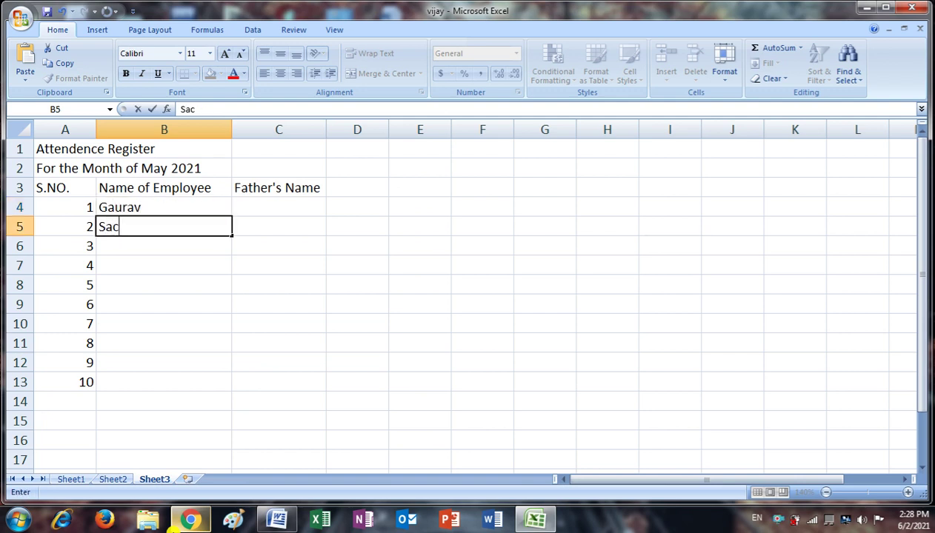
type("hin")
key("Return")
type("Mayank")
key("Return")
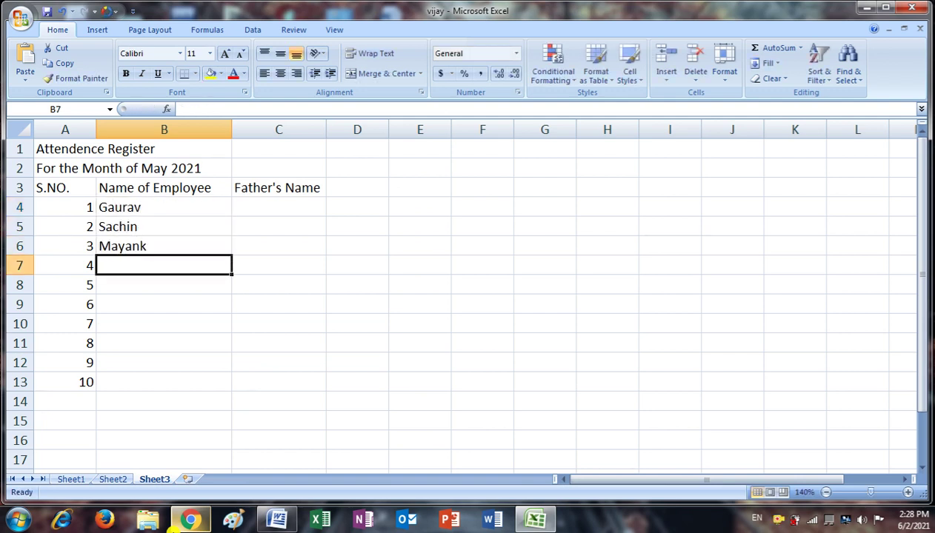
type("Rahul")
key("Return")
type("Sonu")
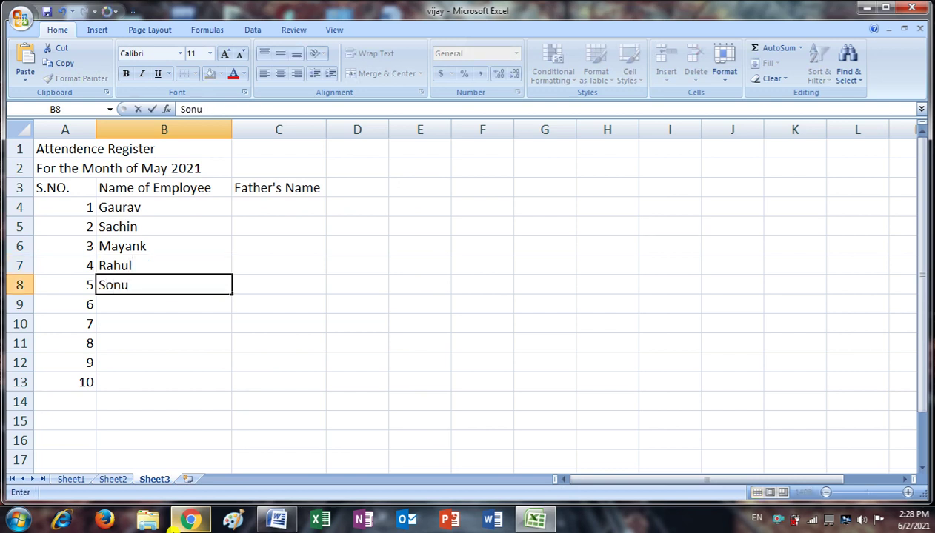
key("Return")
Step: Enter the remaining five employee names in B9:B13, then select C4
type("Mah")
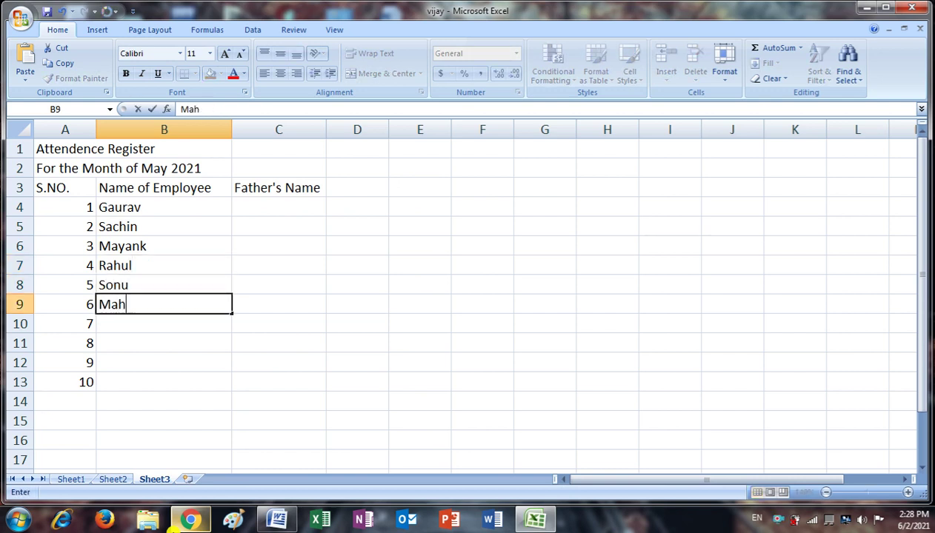
type("esh")
key("Return")
type("Yash")
key("Return")
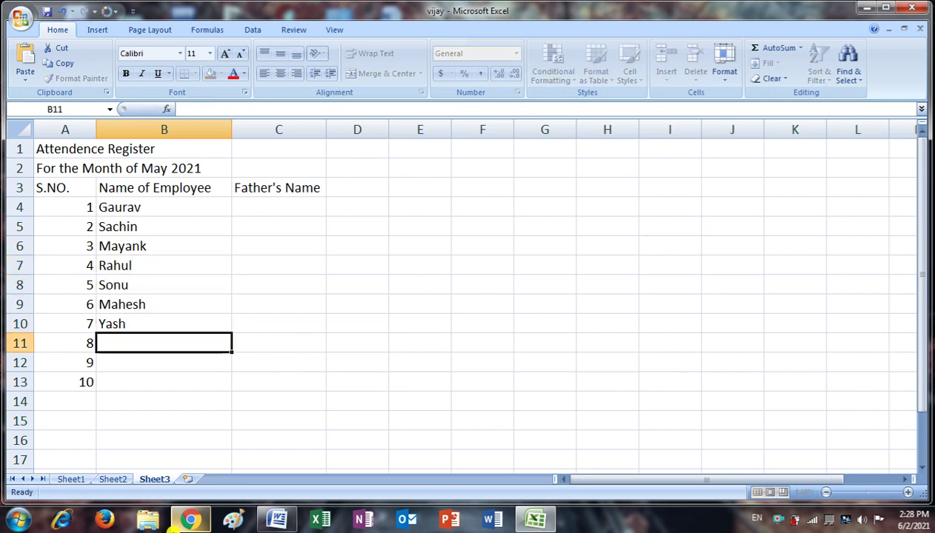
type("Suraj")
key("Return")
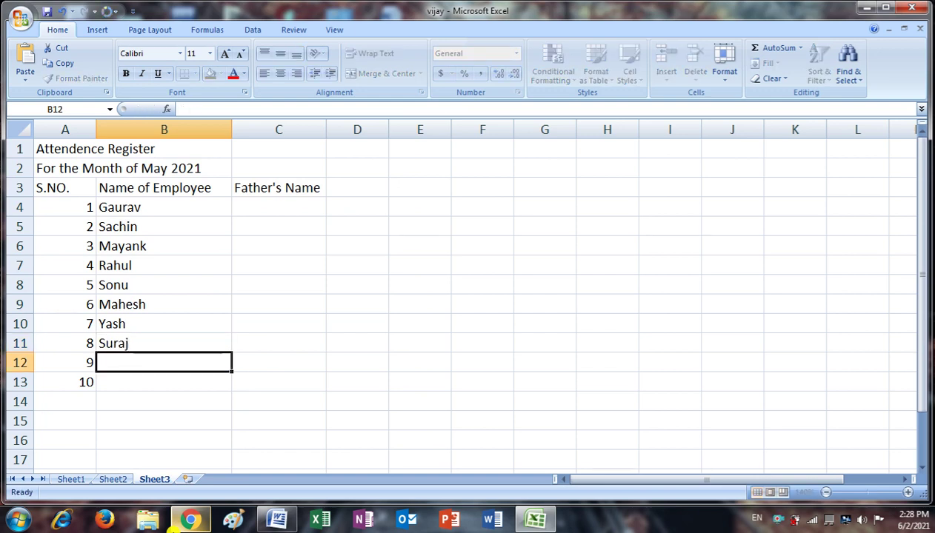
type("Kapil")
key("Return")
type("Sa")
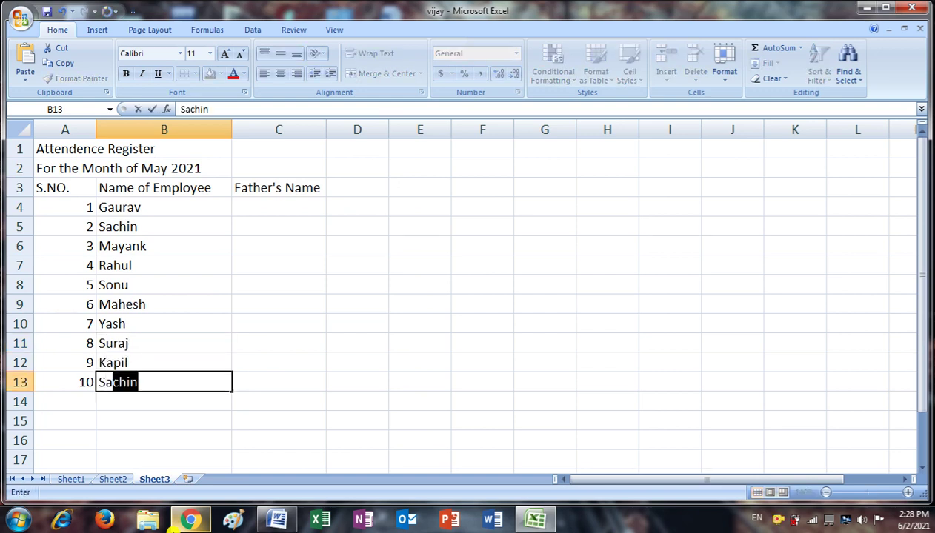
type("njay")
key("Return")
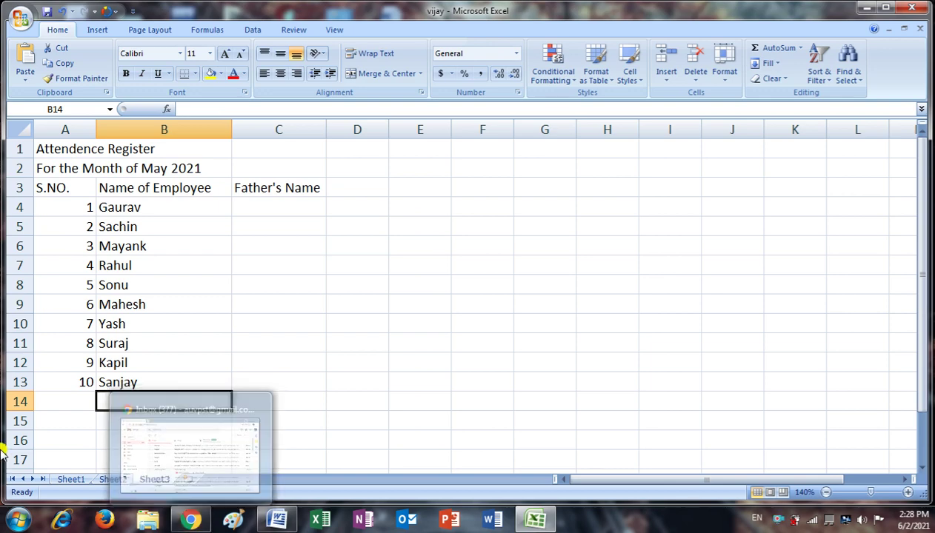
left_click(266, 206)
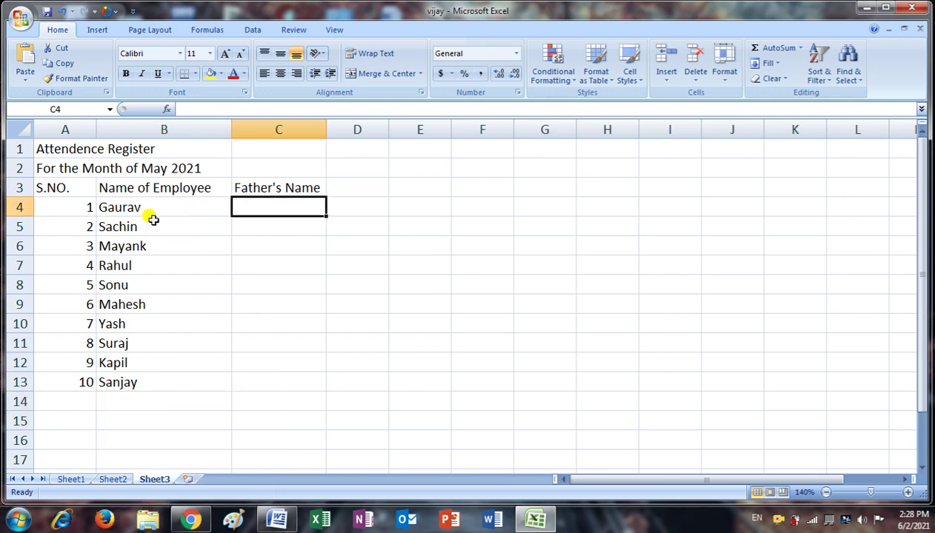
left_click(931, 520)
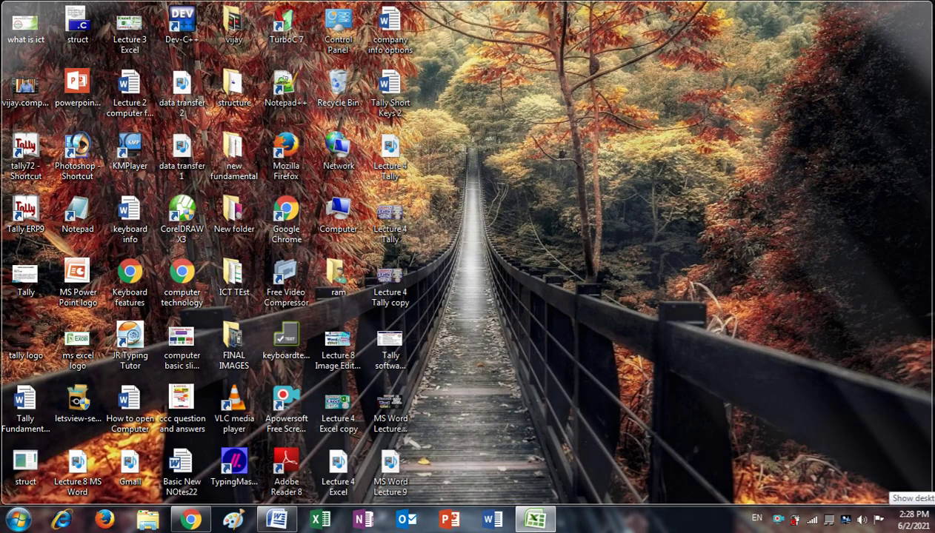
key("alt+Tab")
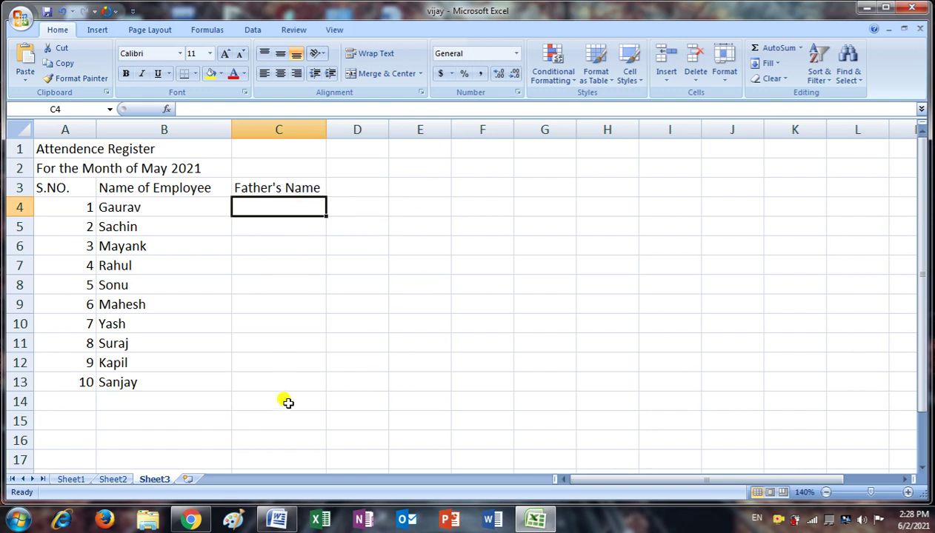
Step: Enter the ten employees' father's names down C4:C13, one per row
type("Kailash")
key("Return")
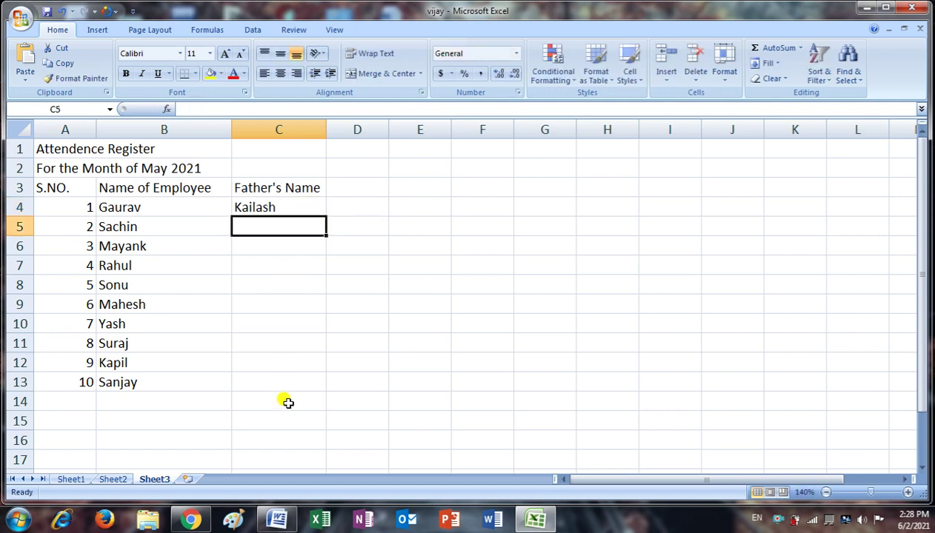
type("Sagar")
key("Return")
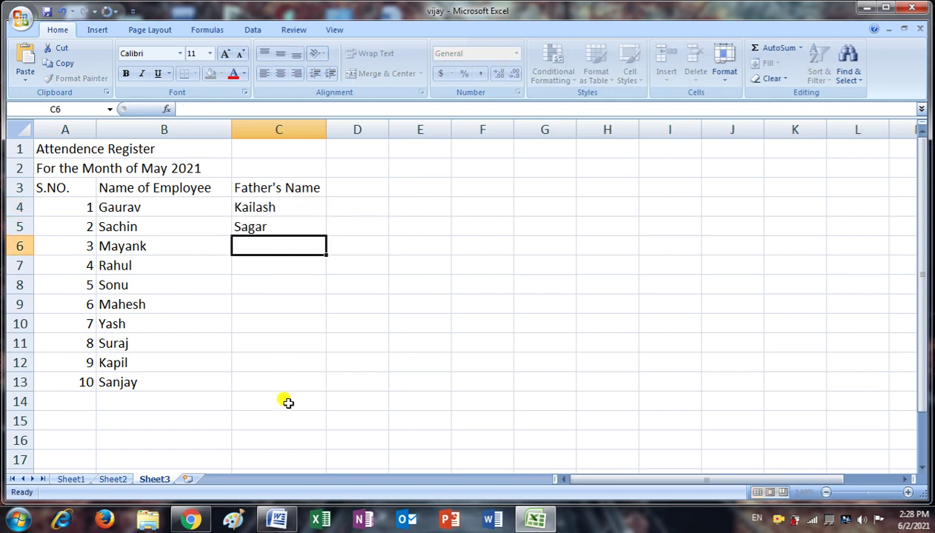
type("Anil")
key("Return")
type("Pawa")
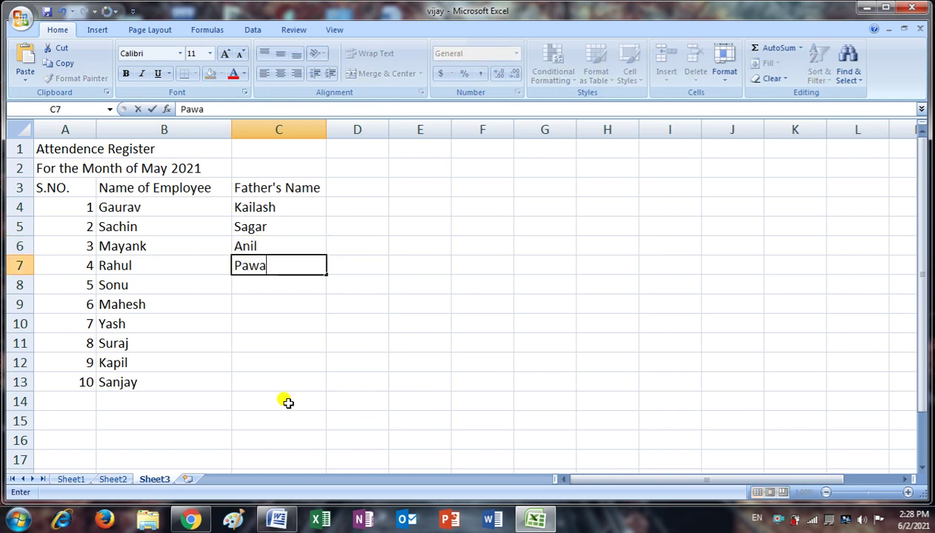
type("n")
key("Return")
type("Man")
key("Return")
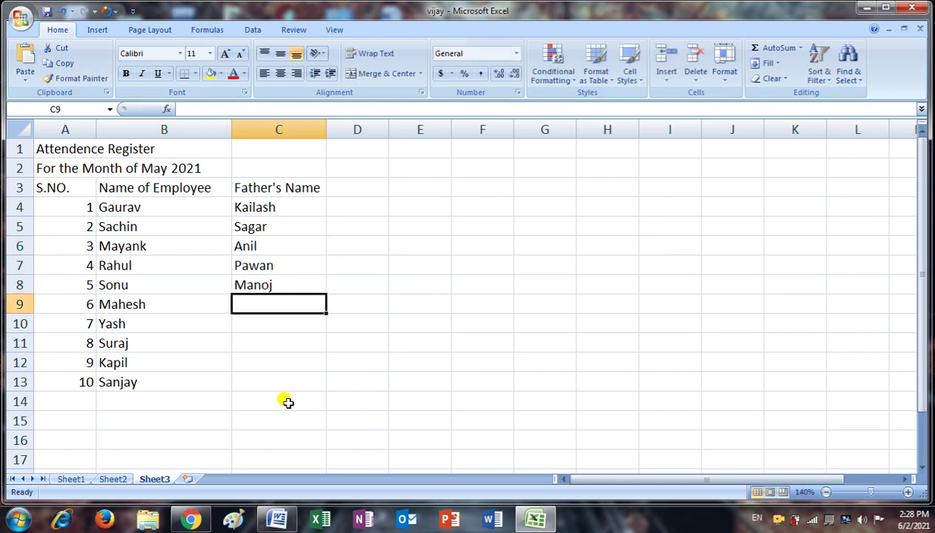
type("Rajeev")
key("Return")
type("San")
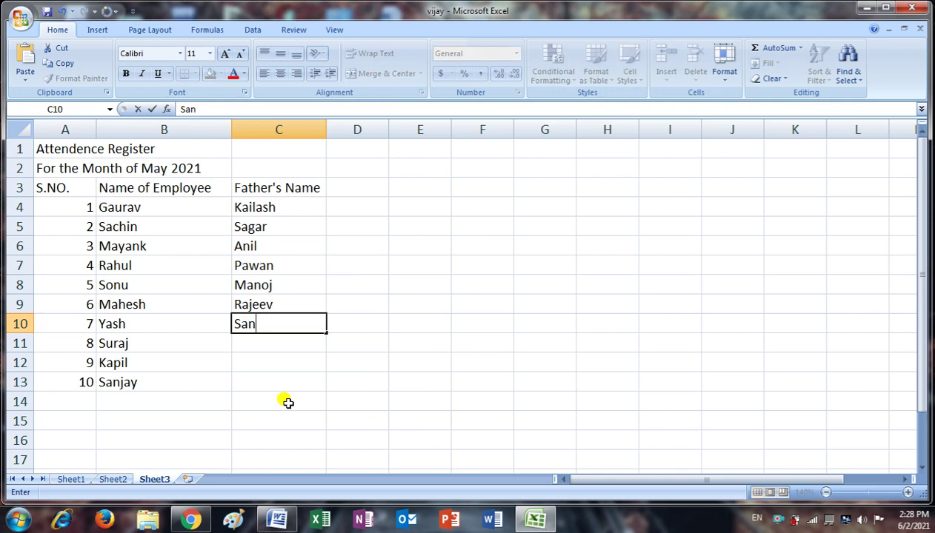
type("jeev")
key("Return")
type("Sunil")
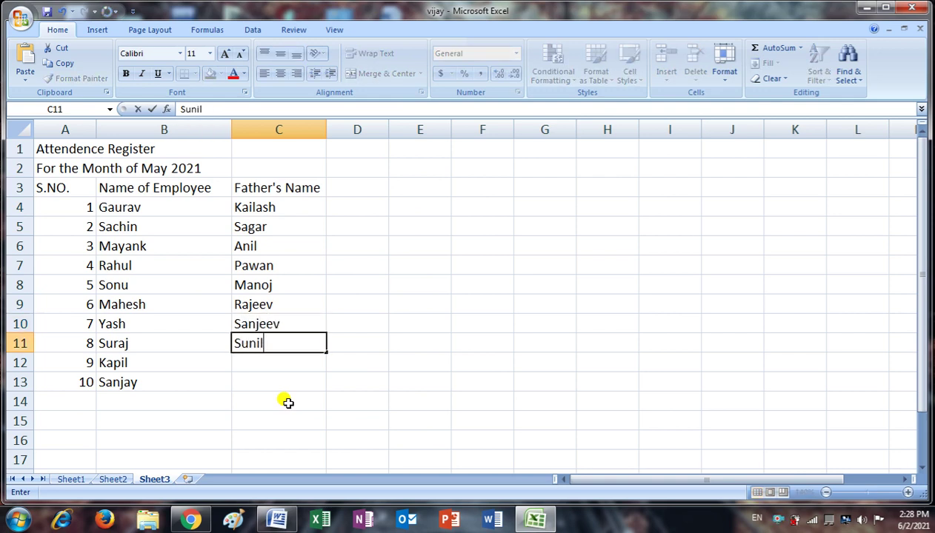
key("Return")
type("Mah")
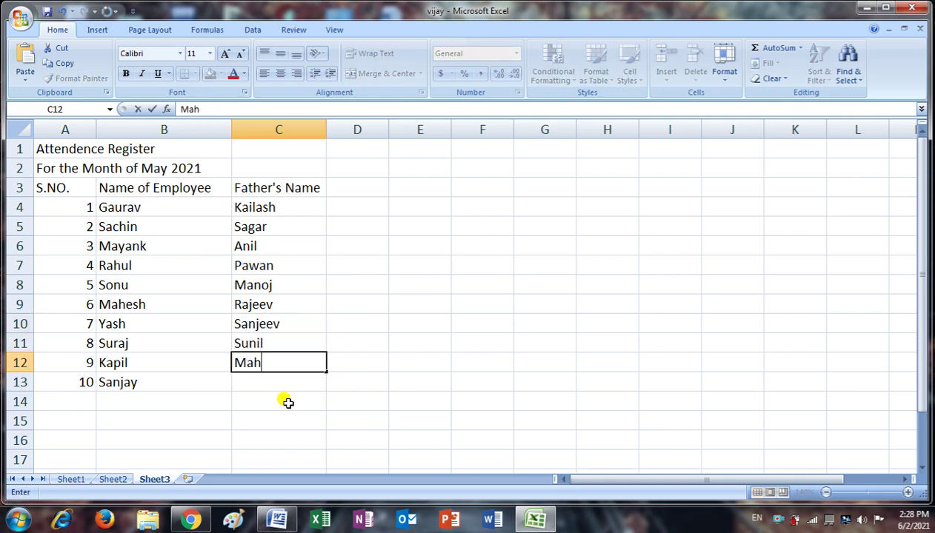
type("ender")
key("Return")
type("A")
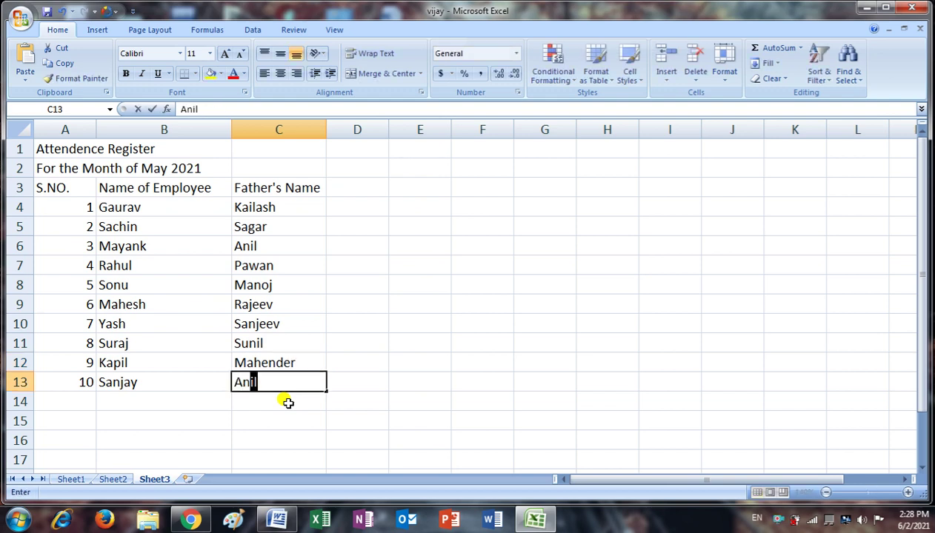
type("jay")
key("Return")
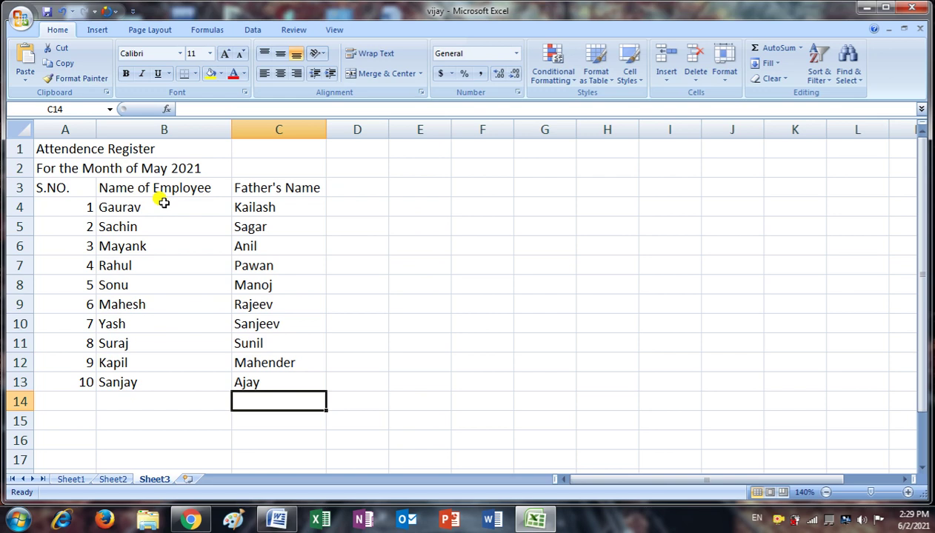
Step: Add a Designation heading in D3 and widen column D to fit
left_click(349, 190)
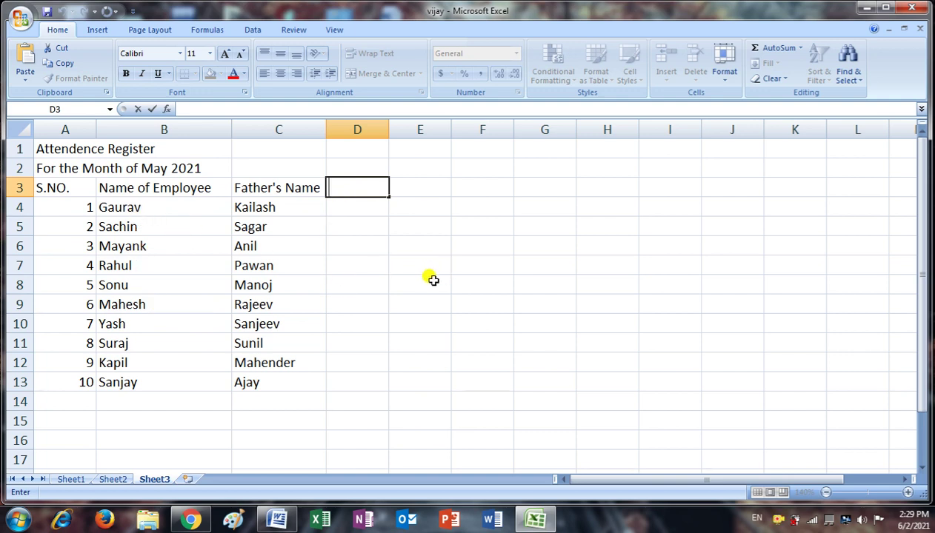
type("Designation")
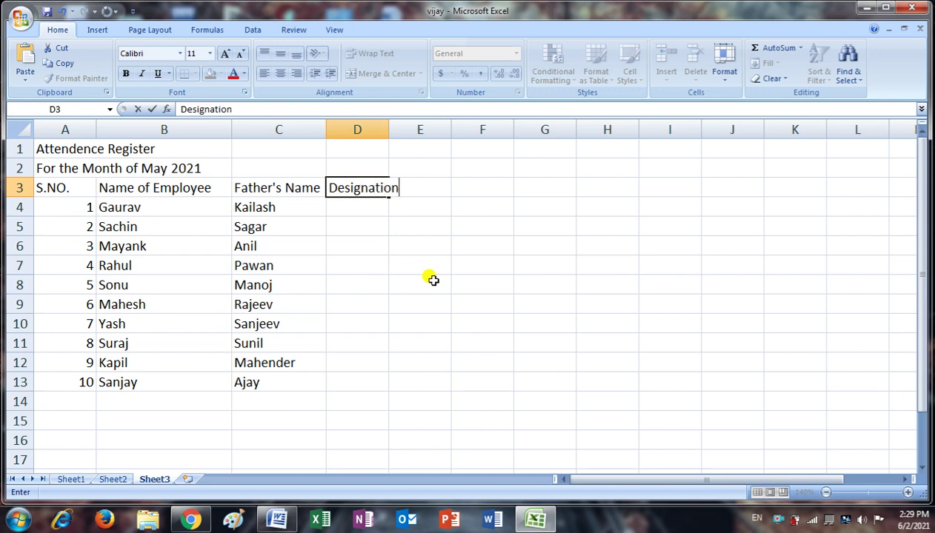
key("Return")
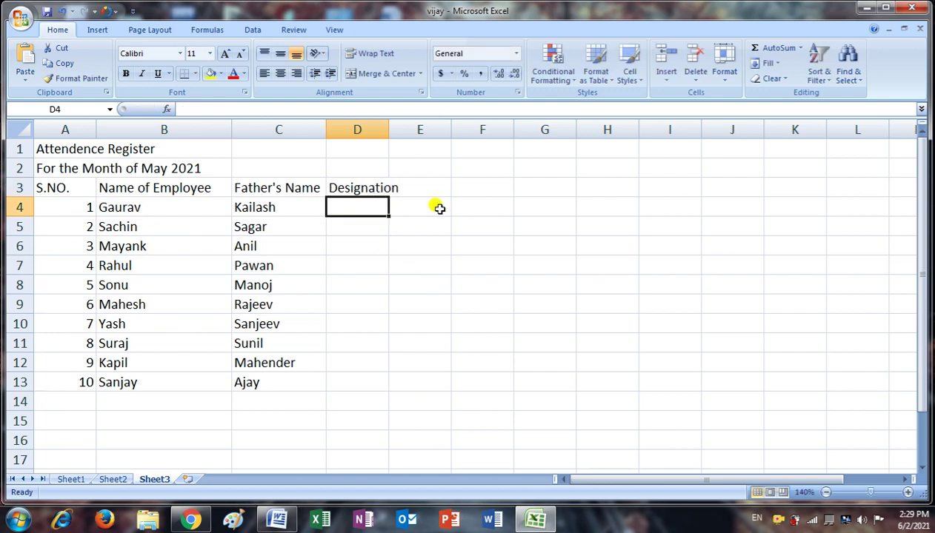
left_click_drag(389, 127, 414, 127)
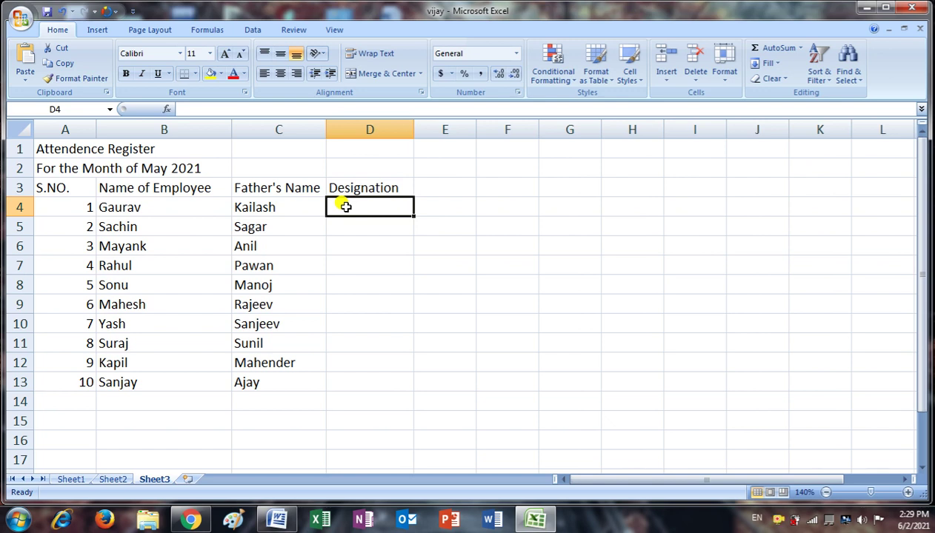
Step: Enter Manager, Supervisor, Accountant and Accountant as designations in D4:D7
type("Manager")
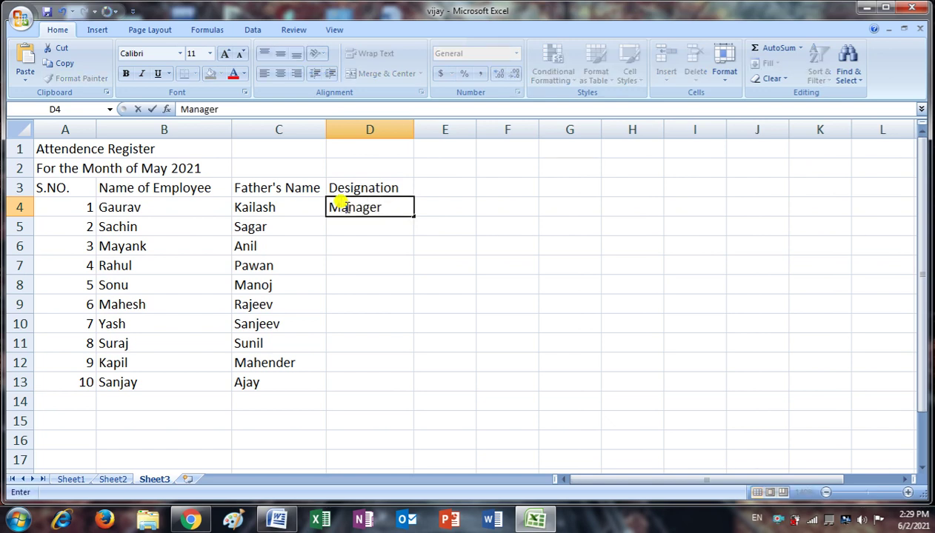
key("Return")
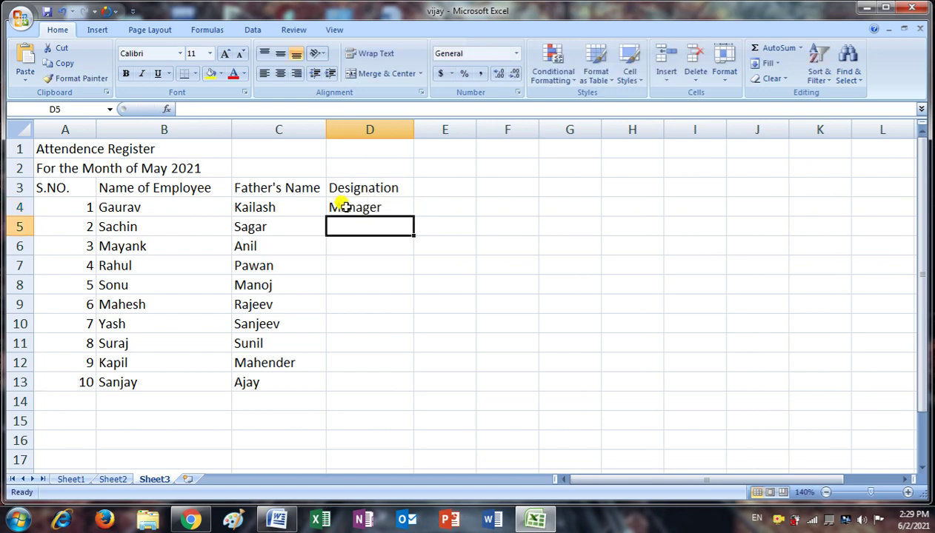
type("Supervisor")
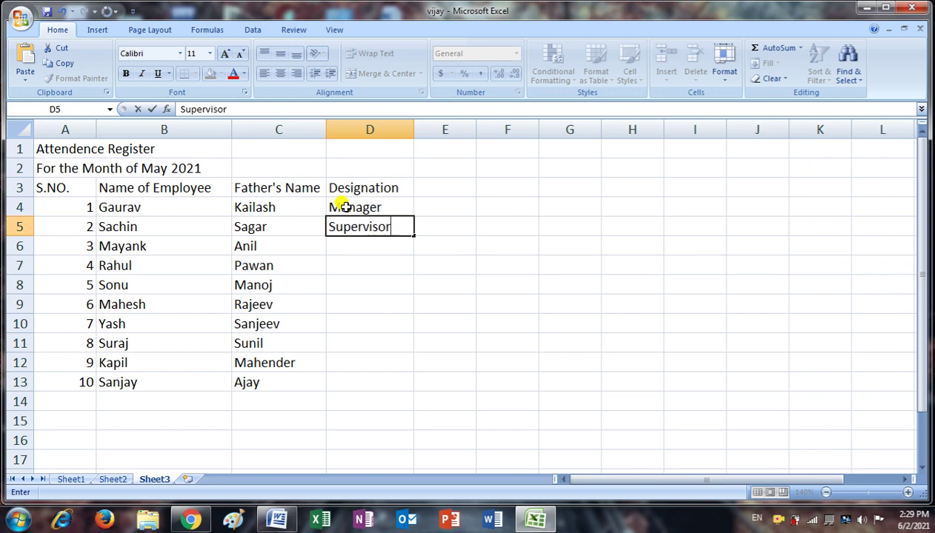
key("Return")
type("Accountant")
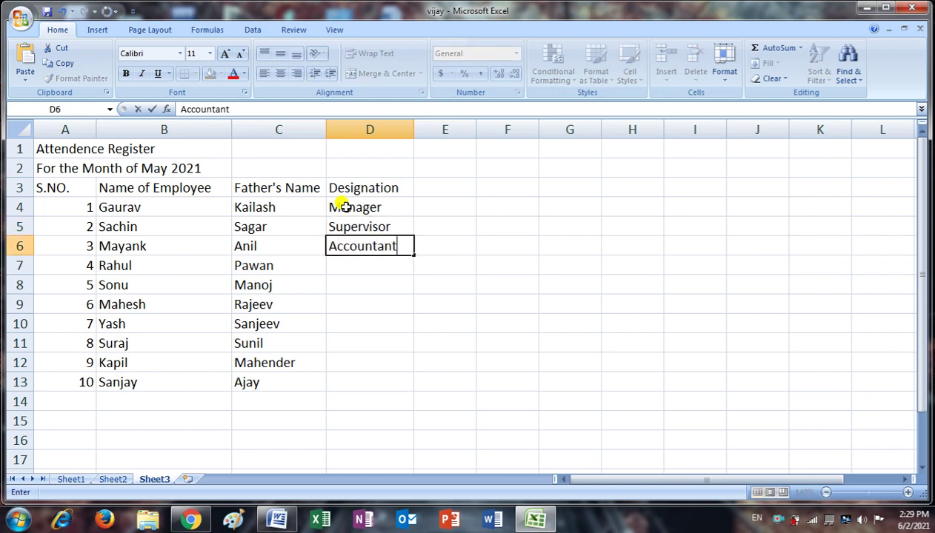
key("Return")
type("Accountant")
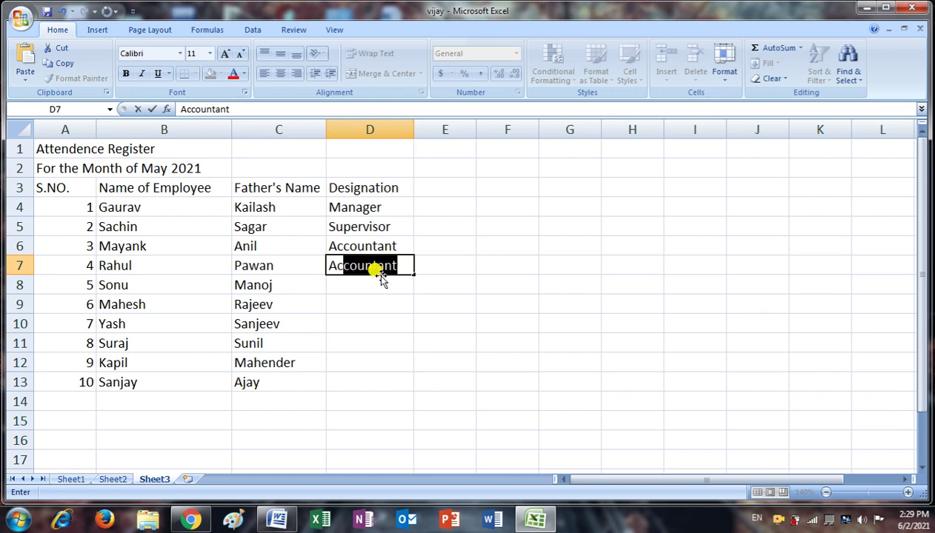
key("Return")
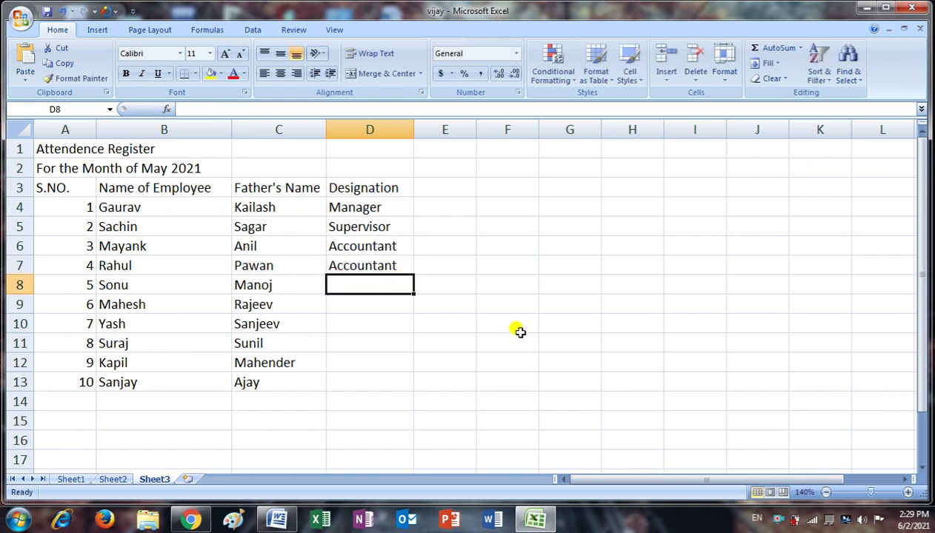
Step: Enter Sales Manager, Sales Man and Sales Man as designations in D8:D10
type("Sales Manager")
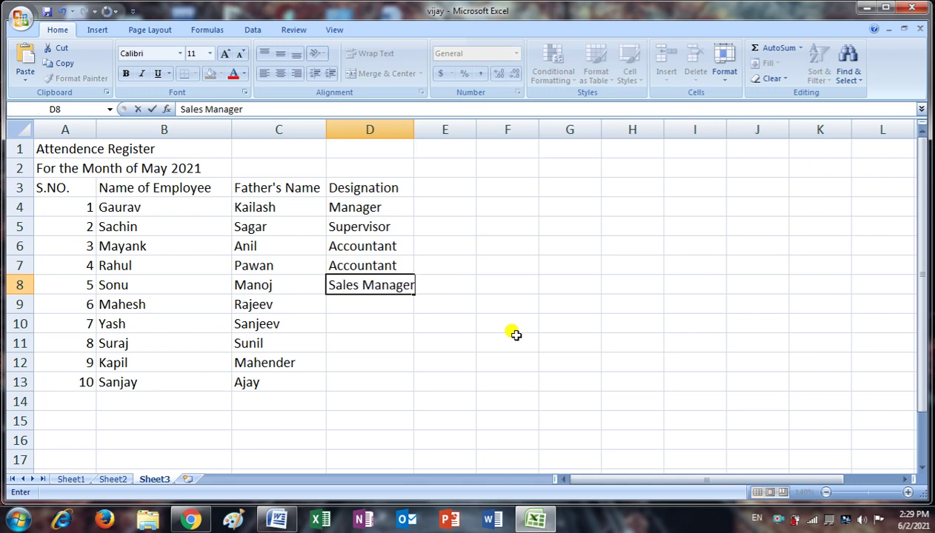
key("Return")
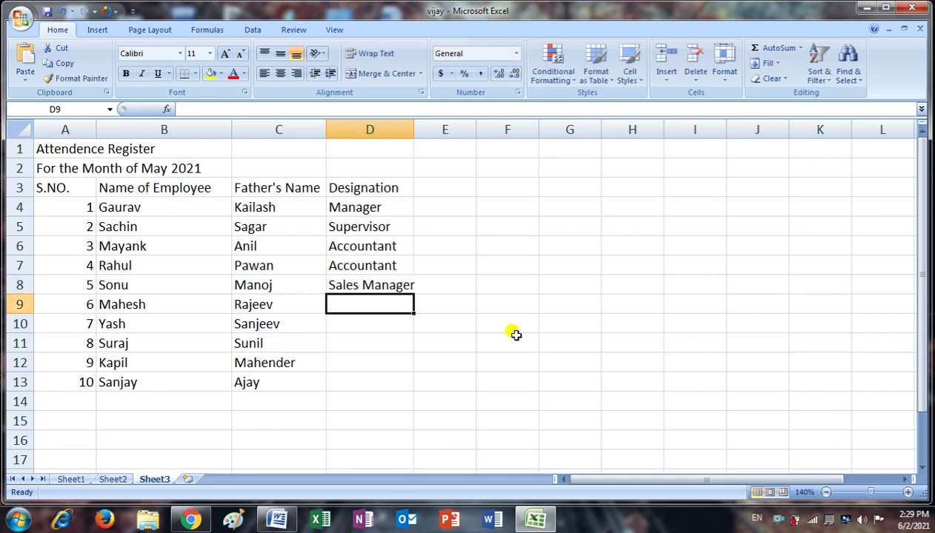
type("Sales Manager")
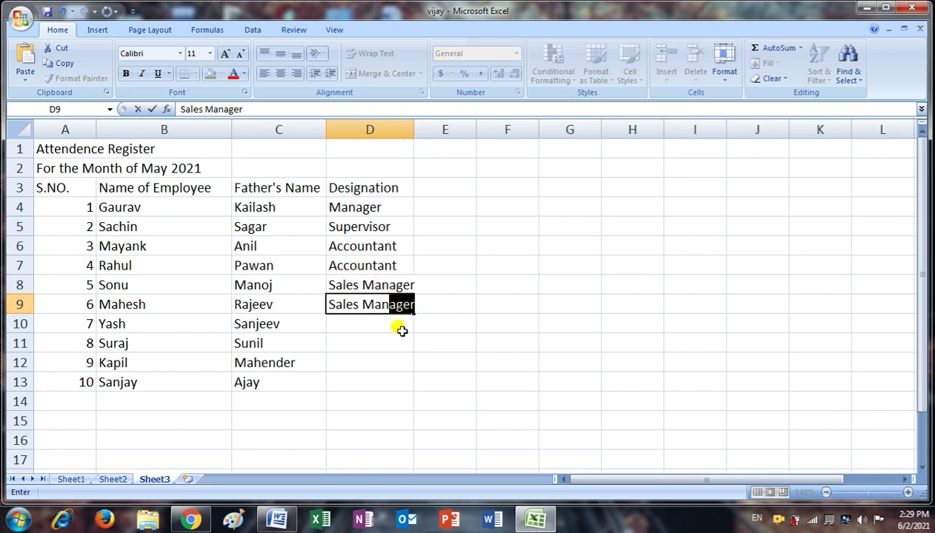
key("BackSpace")
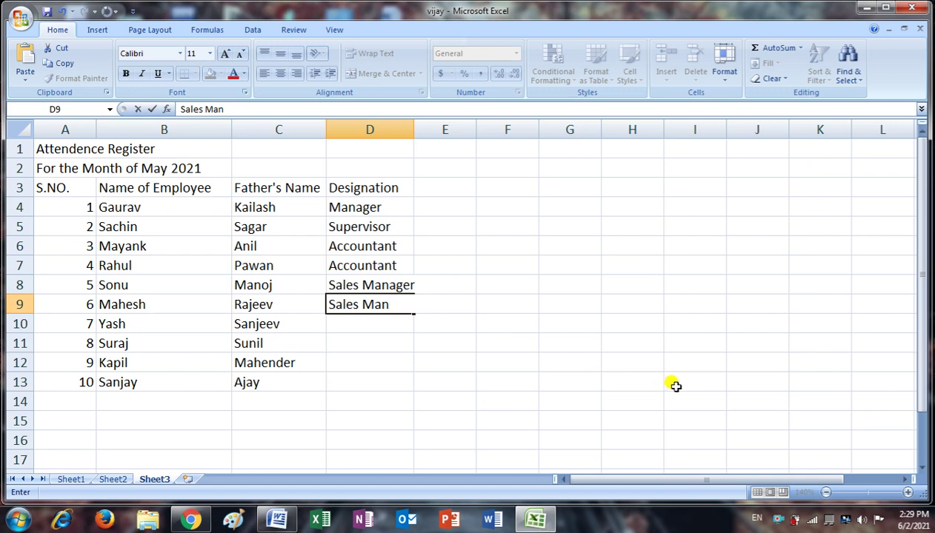
key("Return")
type("Sakles")
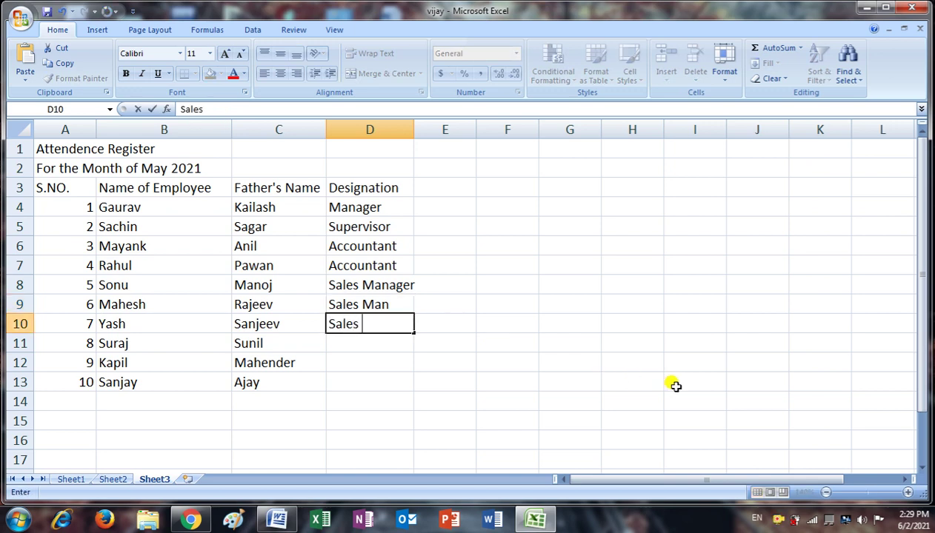
type("Man")
key("Return")
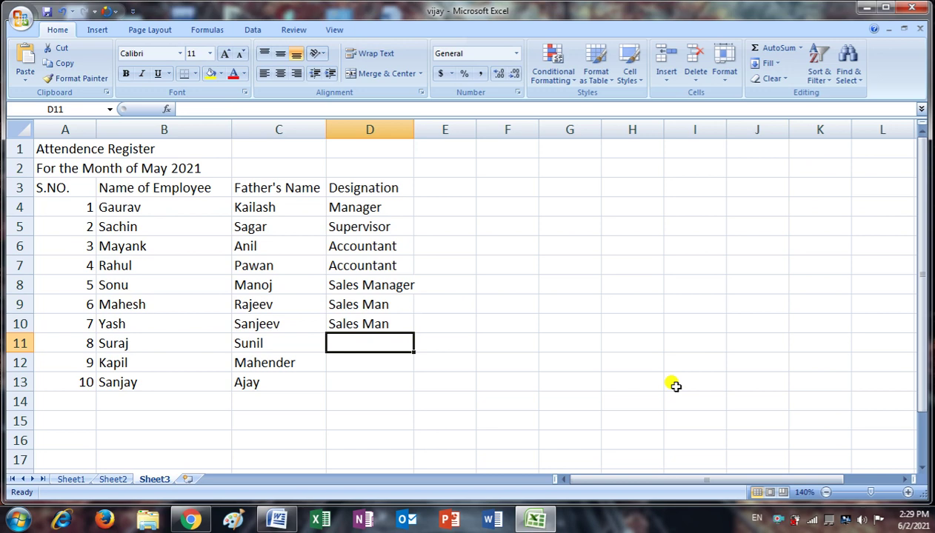
Step: Enter Helper, Clerk and Peon as the last three designations in D11:D13
type("H")
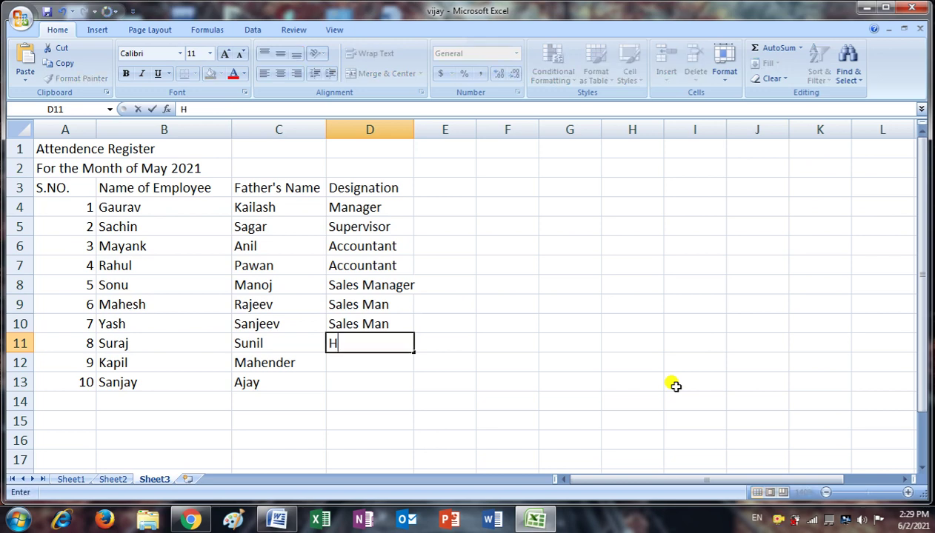
type("elper")
key("Return")
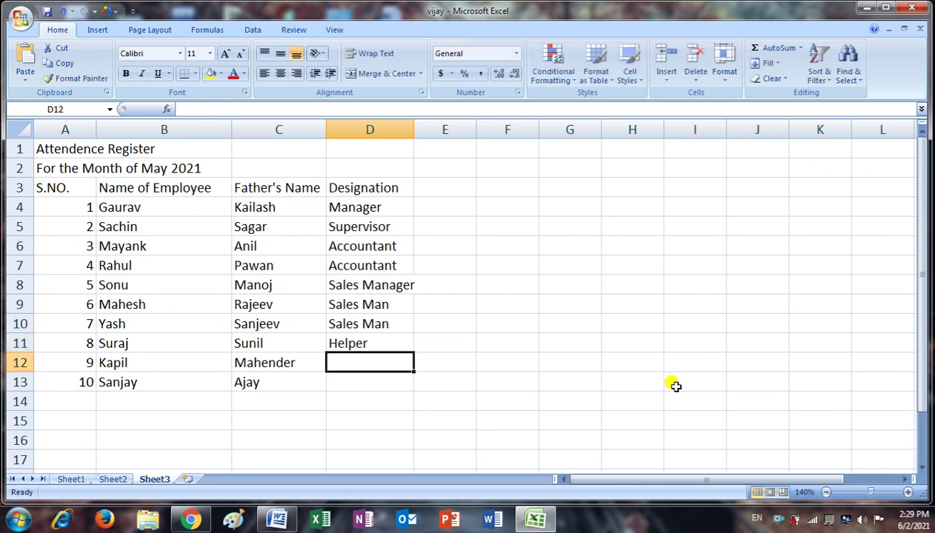
type("Clerk")
key("Return")
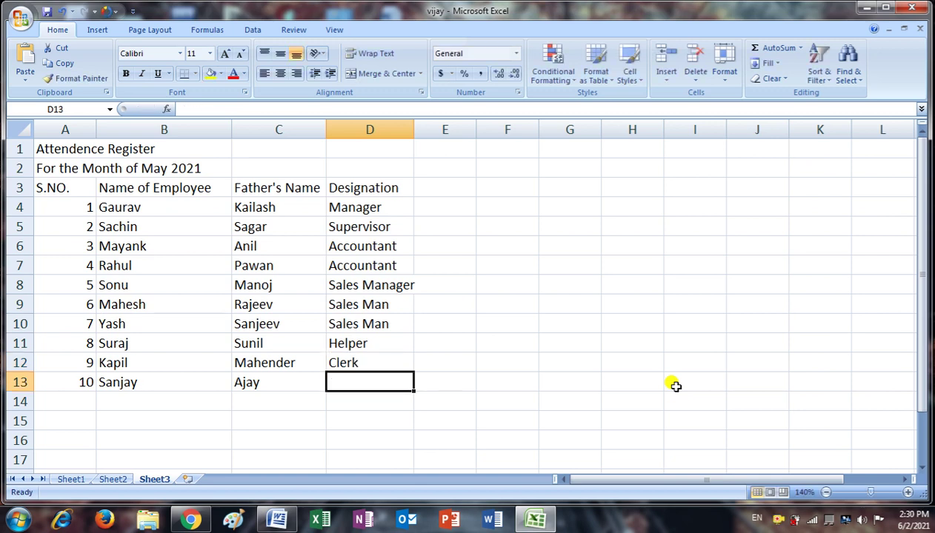
type("Peon")
key("Return")
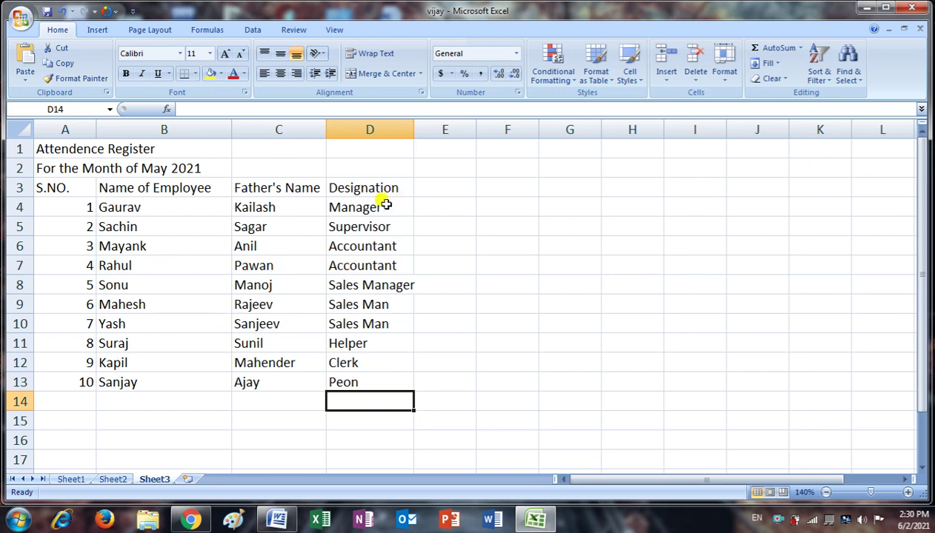
Step: Label D1 as Date and D2 as Days
left_click(340, 147)
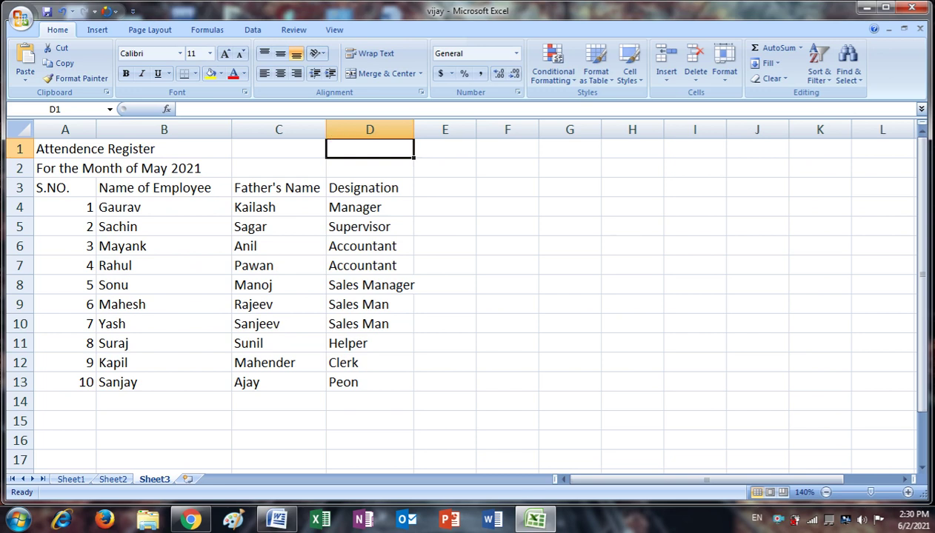
type("Date")
key("Return")
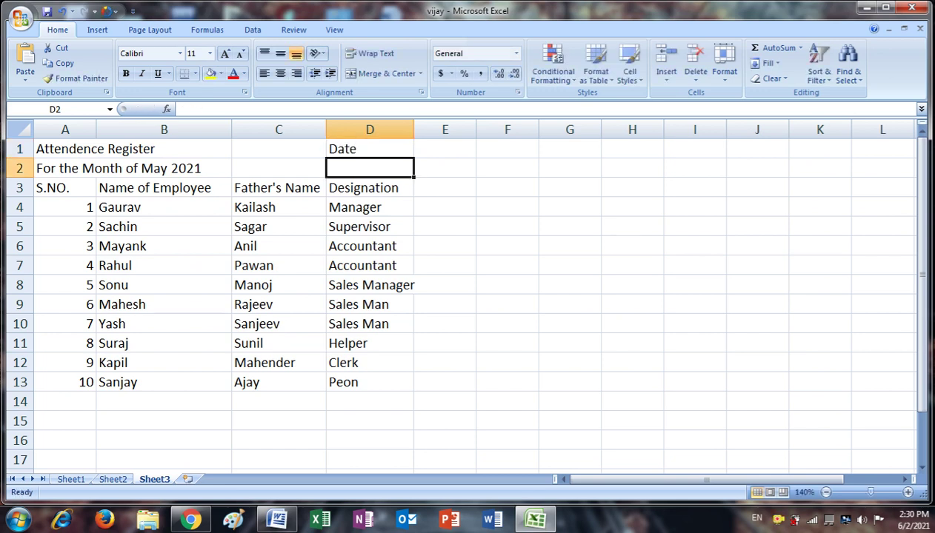
type("Days")
key("Return")
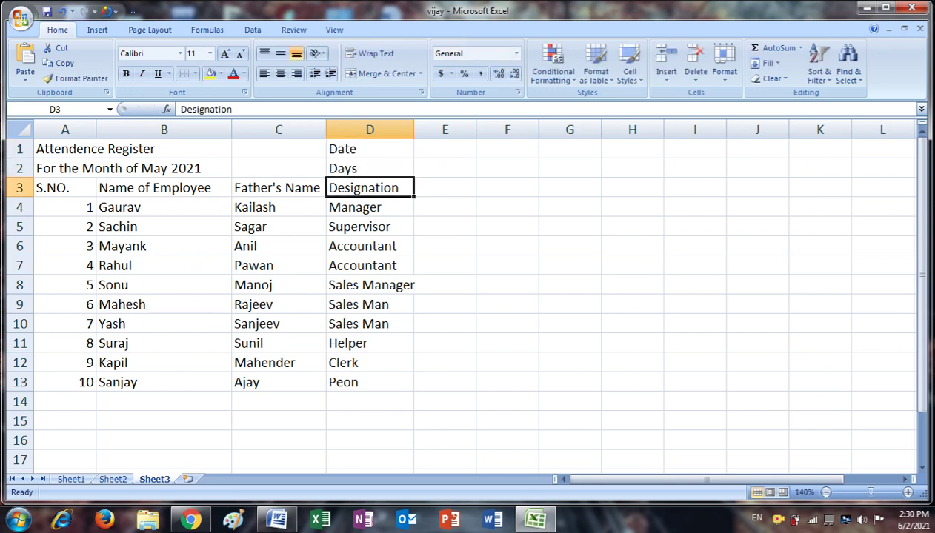
Step: Enter 1-May in E1 and fill the dates across row 1 through 31-May
left_click(435, 148)
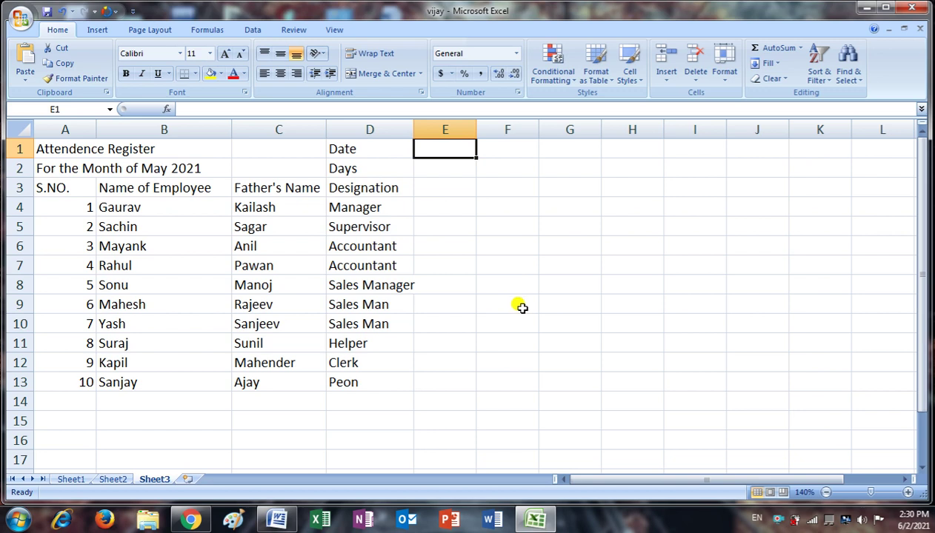
type("1 May")
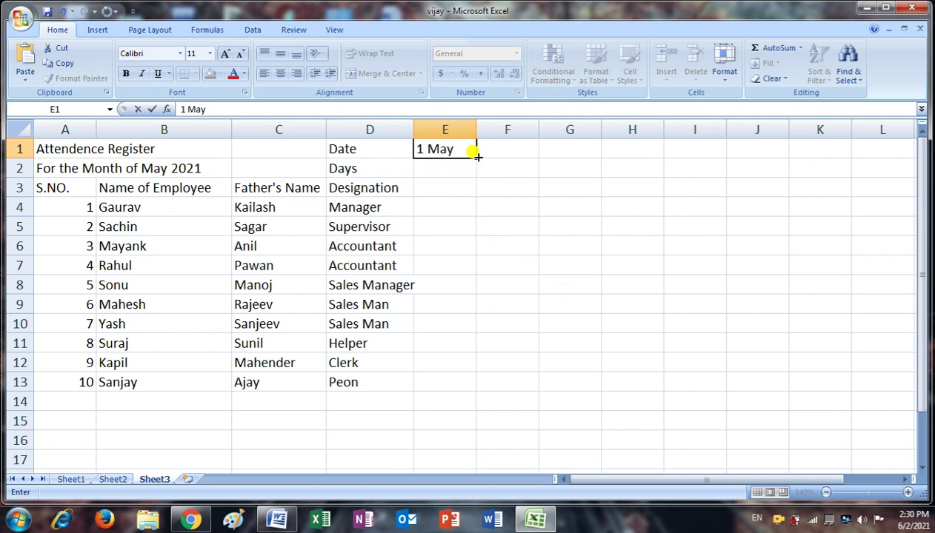
mouse_move(477, 156)
left_mouse_down()
mouse_move(920, 155)
mouse_move(854, 157)
left_mouse_up()
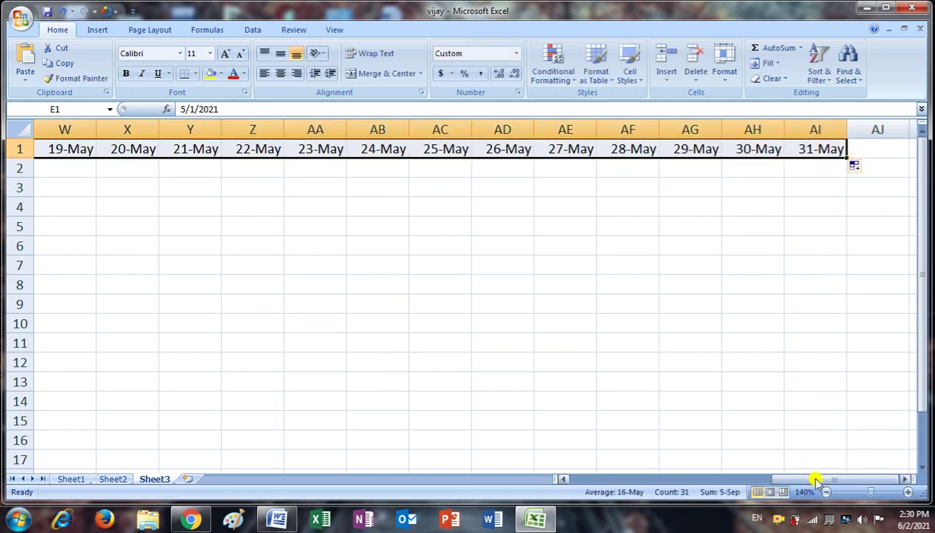
left_click_drag(814, 480, 591, 477)
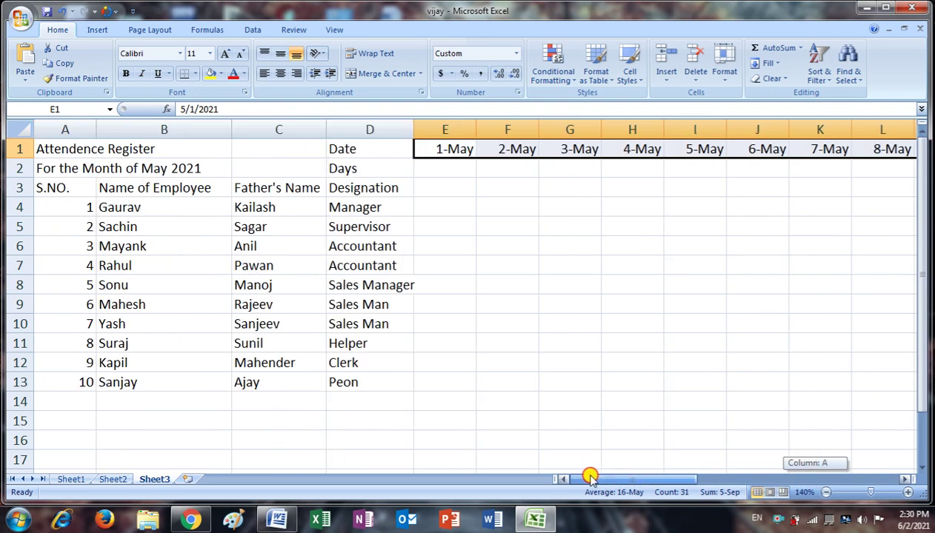
left_click(444, 169)
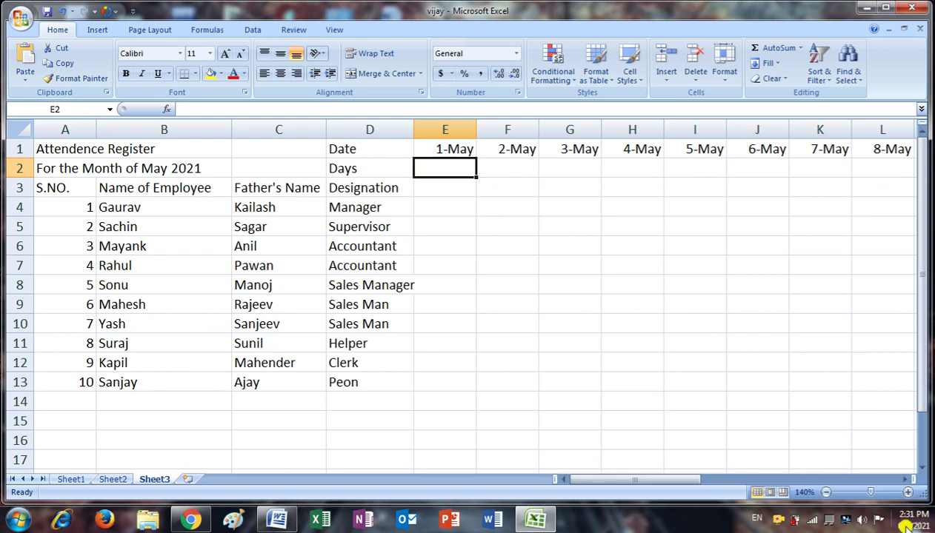
left_click(905, 523)
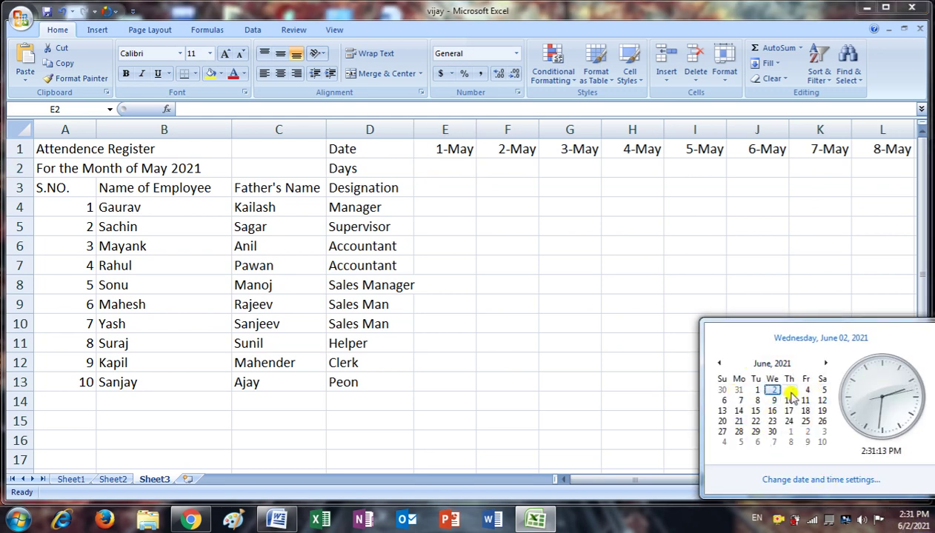
left_click(717, 363)
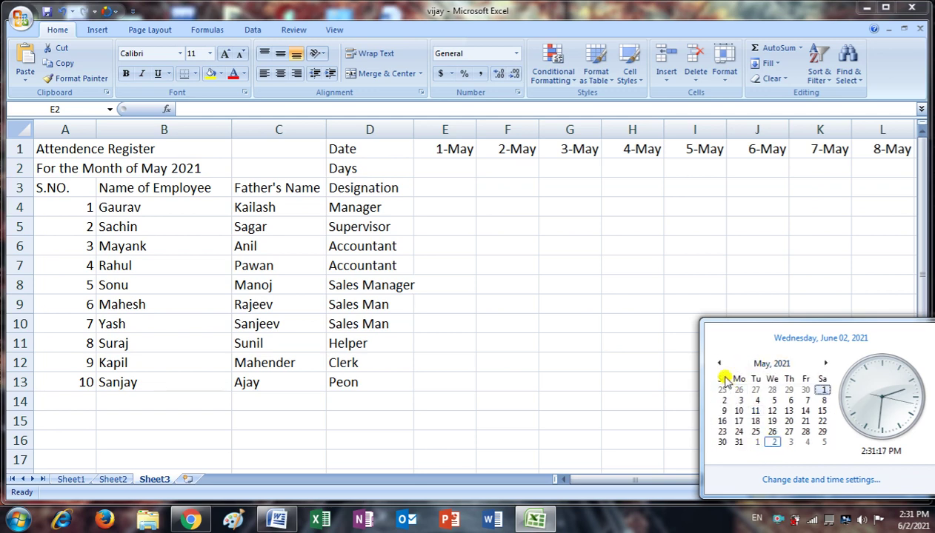
left_click(719, 363)
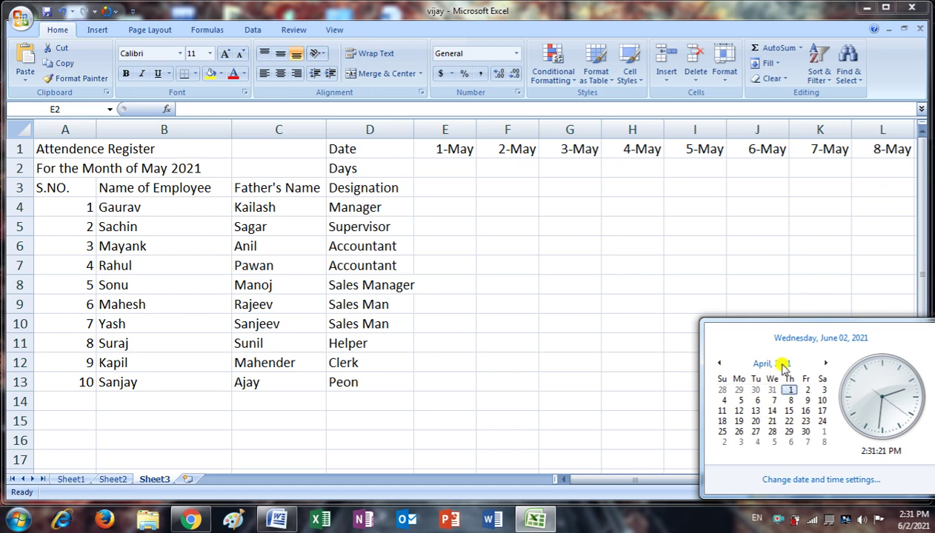
left_click(781, 364)
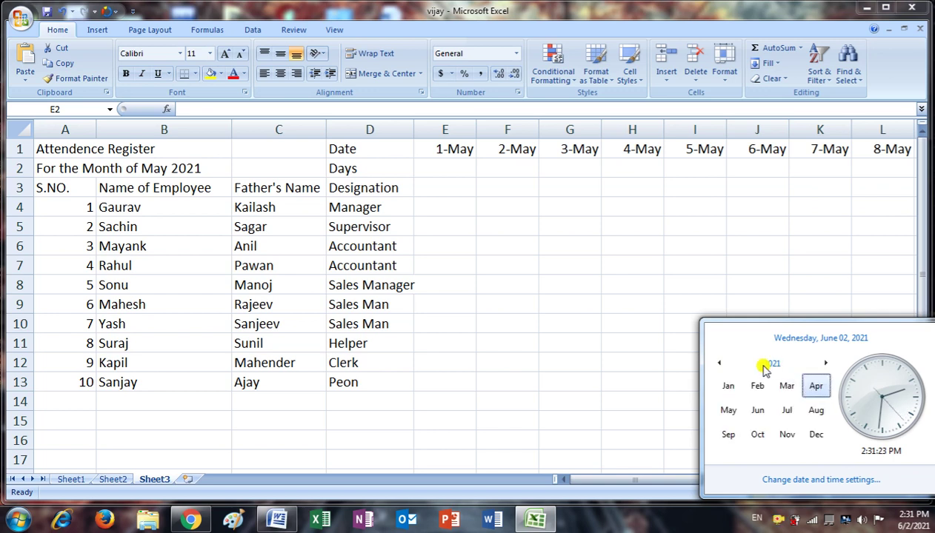
left_click(772, 363)
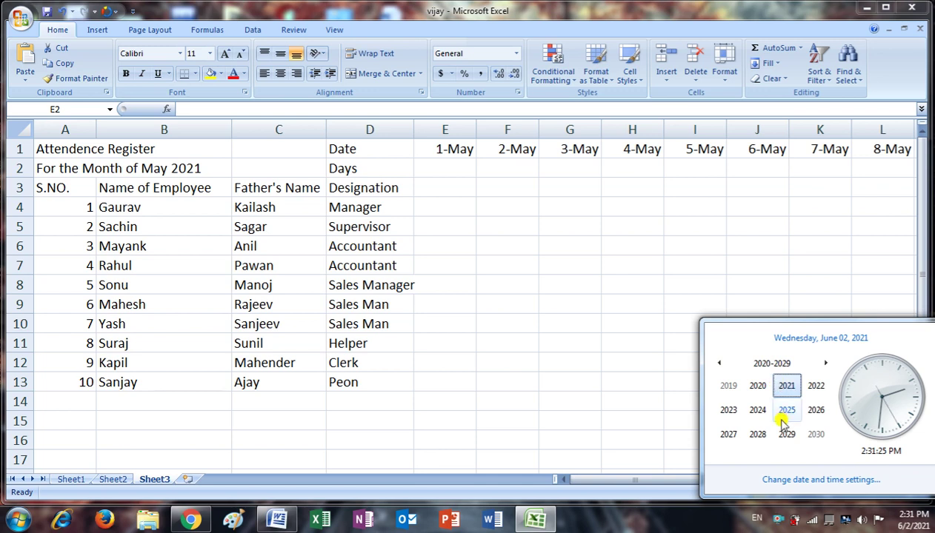
left_click(815, 386)
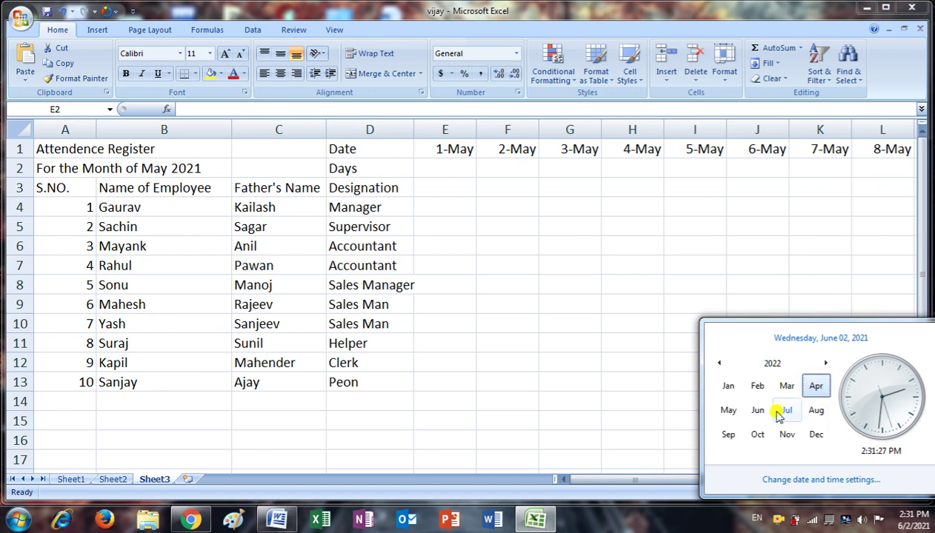
left_click(772, 363)
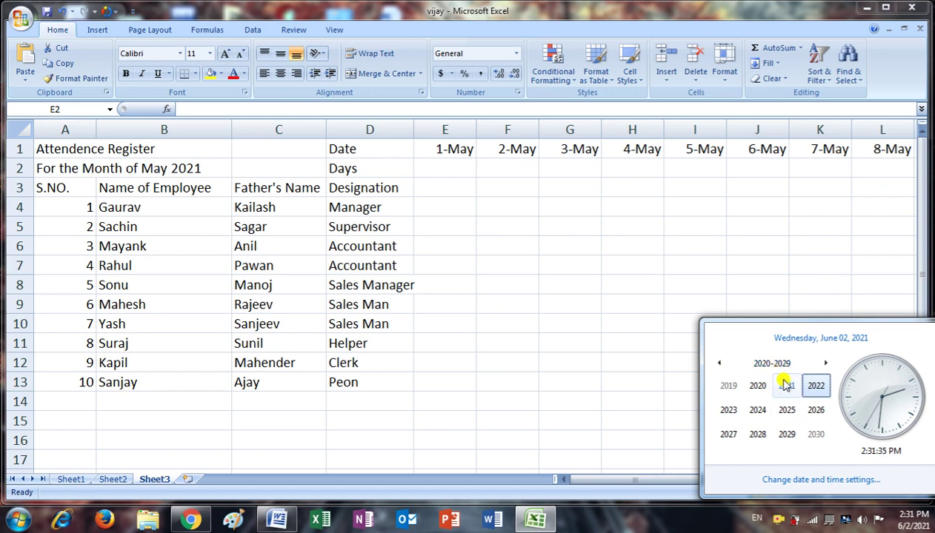
left_click(782, 385)
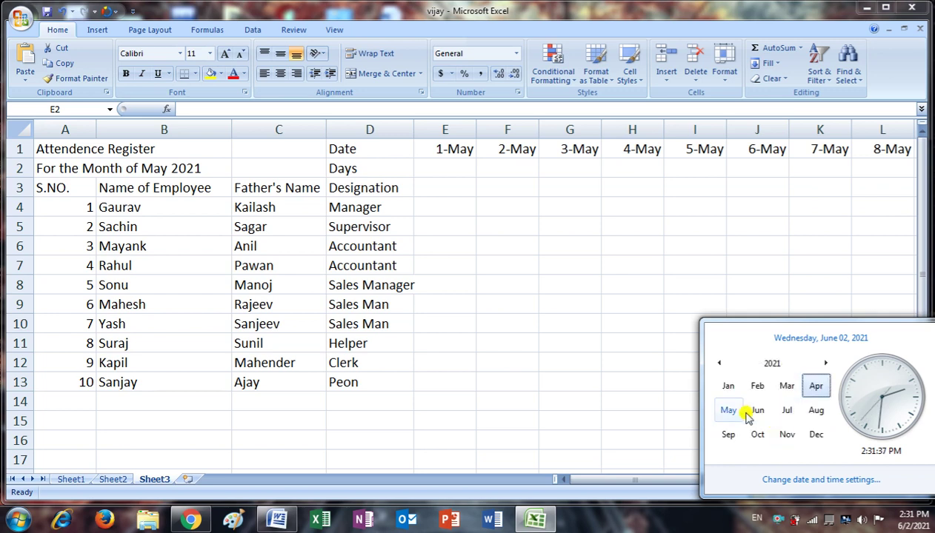
left_click(727, 411)
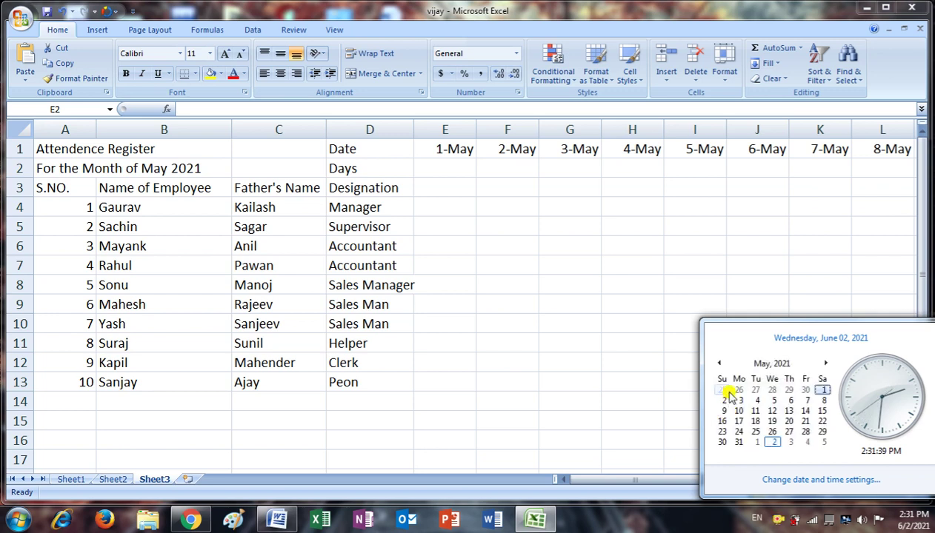
left_click(823, 390)
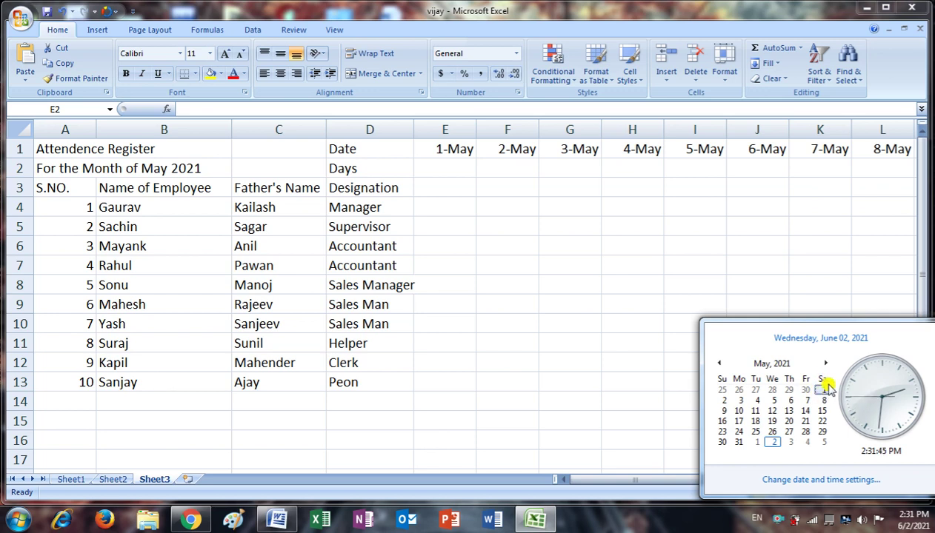
left_click(443, 170)
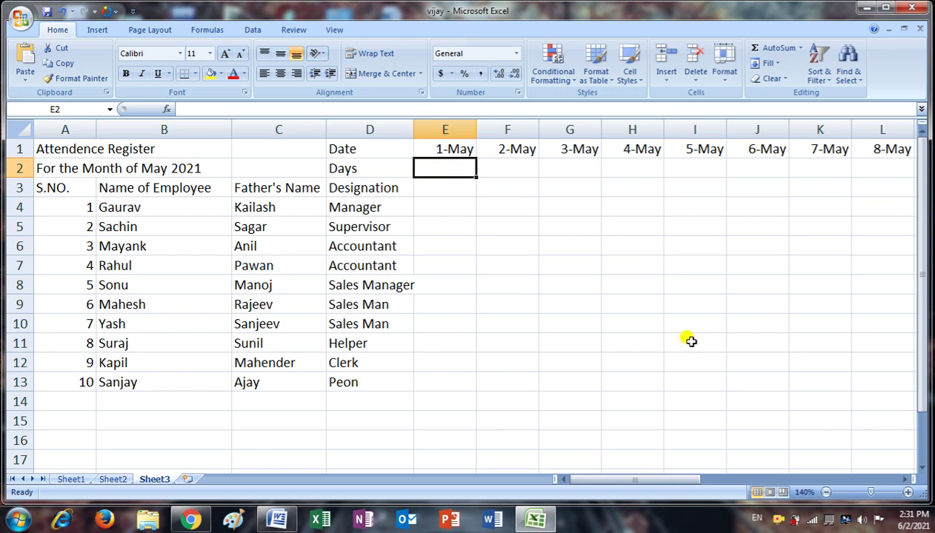
Step: Enter Sat in E2 and fill weekday names along row 2, ending Mon under 31-May
type("Sat")
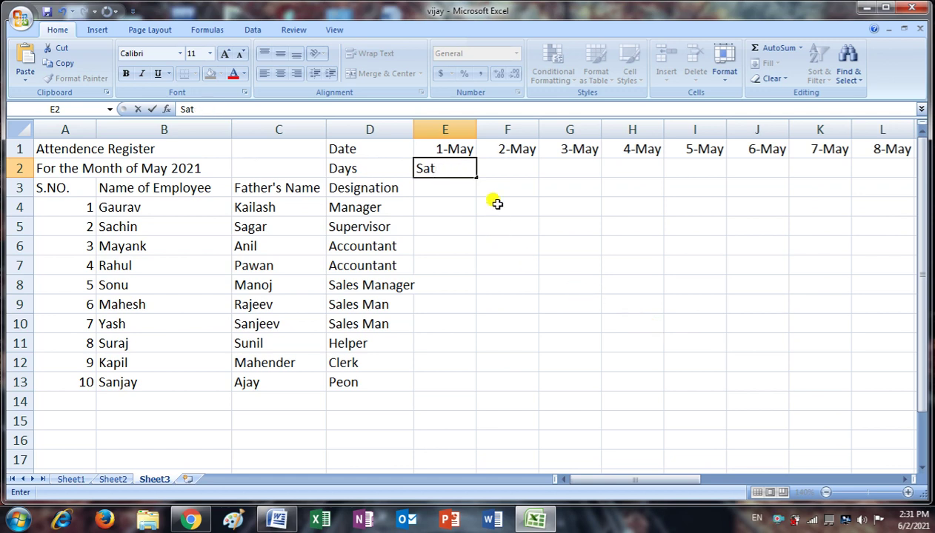
left_click_drag(472, 174, 922, 171)
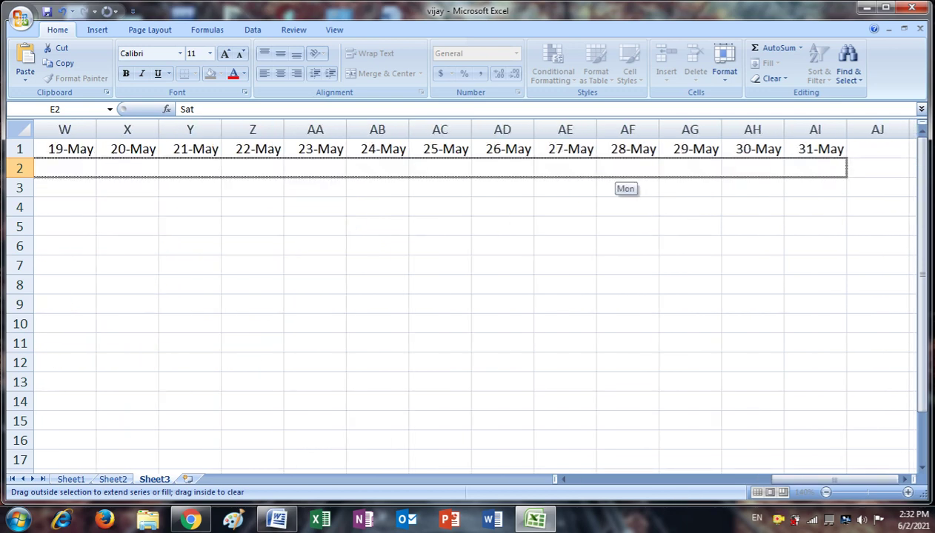
left_click_drag(922, 170, 845, 183)
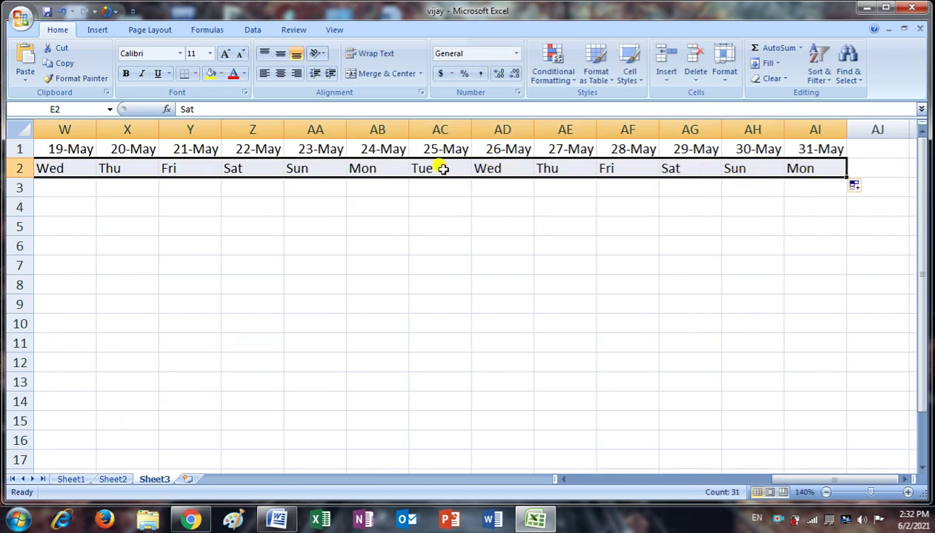
left_click_drag(805, 479, 559, 478)
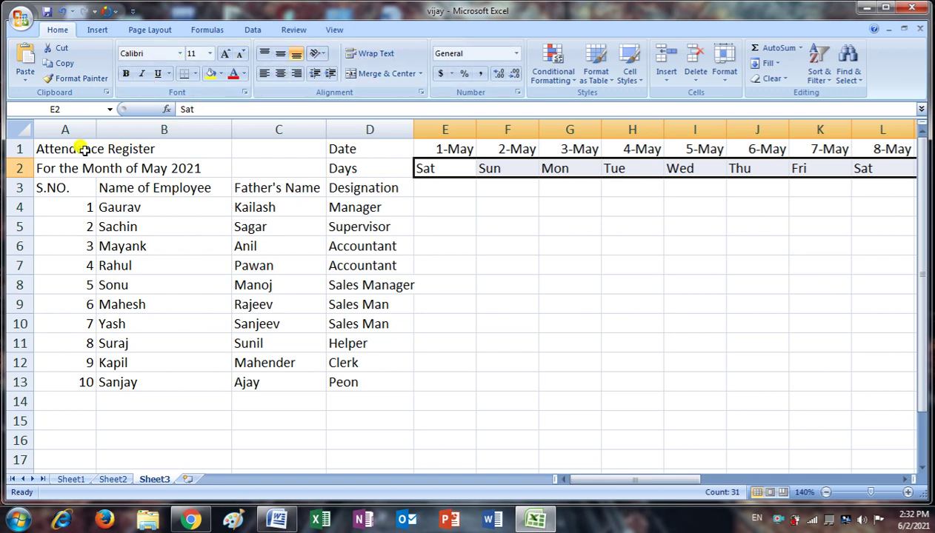
Step: Enlarge the Attendence Register title in A1 to size 26 and colour it red
left_click(46, 149)
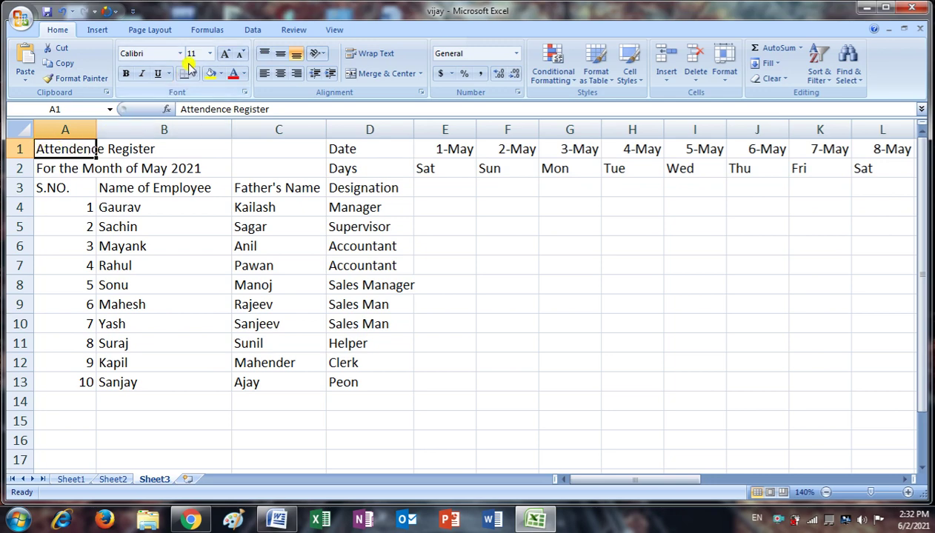
left_click(226, 54)
left_click(226, 55)
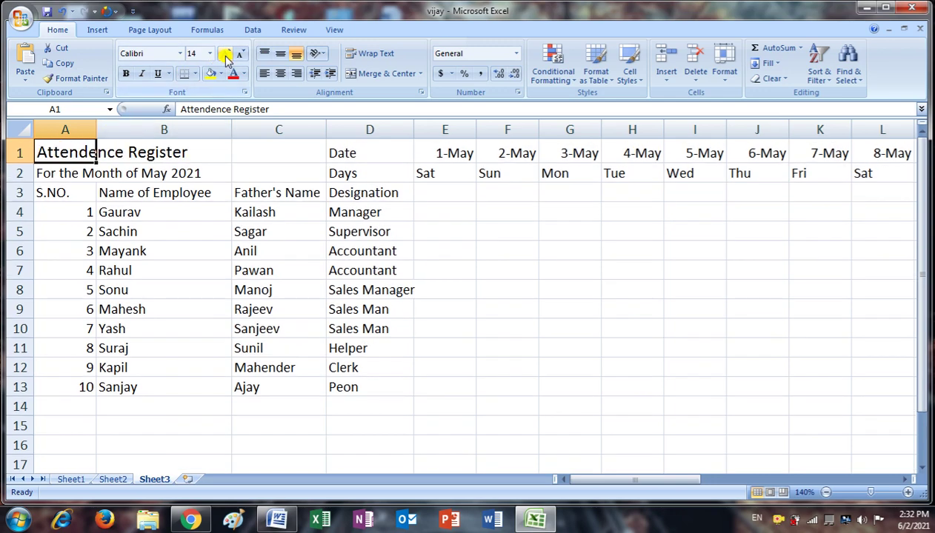
left_click(226, 54)
left_click(226, 55)
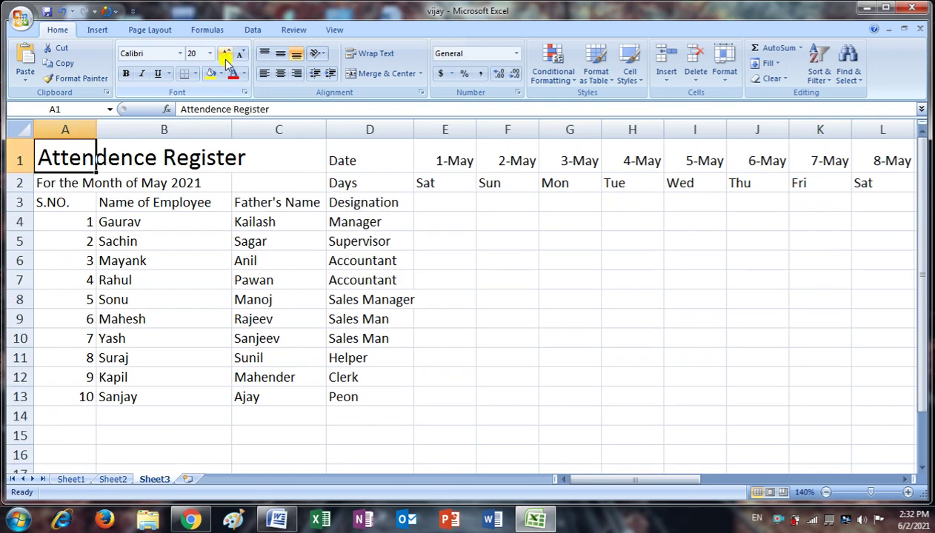
left_click(226, 54)
left_click(226, 55)
left_click(226, 55)
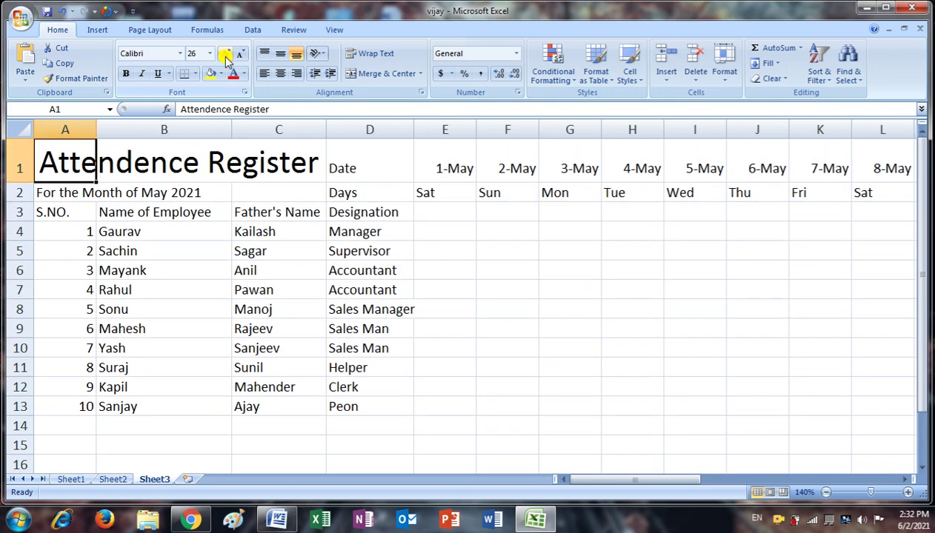
left_click(234, 76)
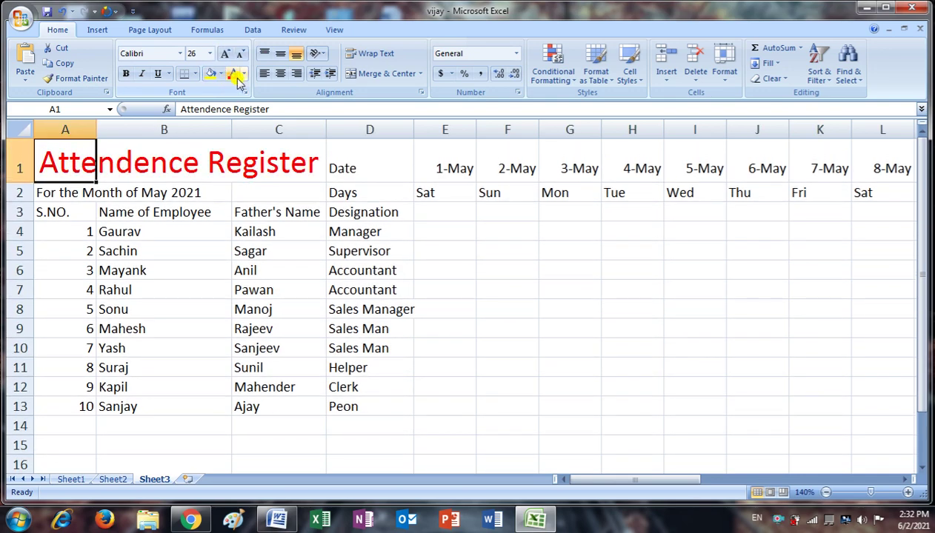
Step: Enlarge the 'For the Month of May 2021' subtitle in A2 to size 18 and colour it green
left_click(48, 193)
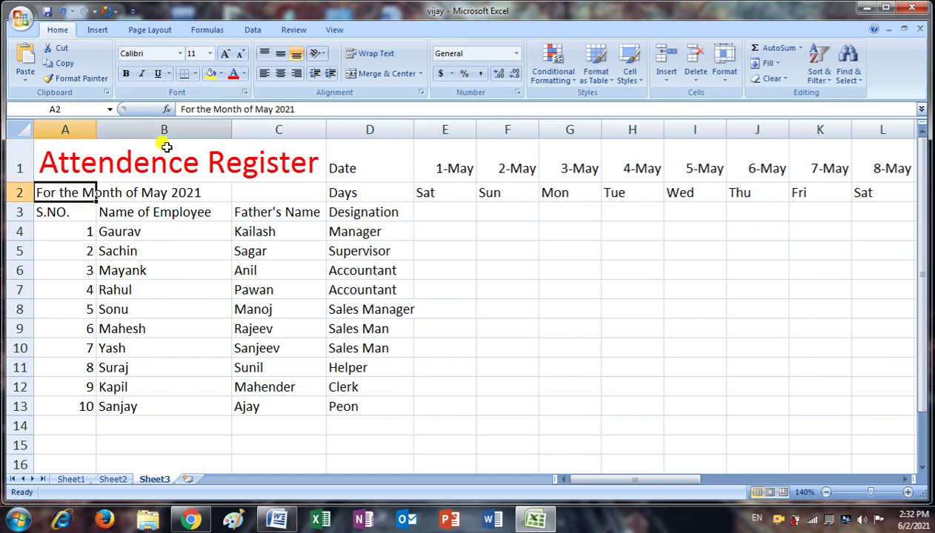
left_click(225, 53)
left_click(225, 54)
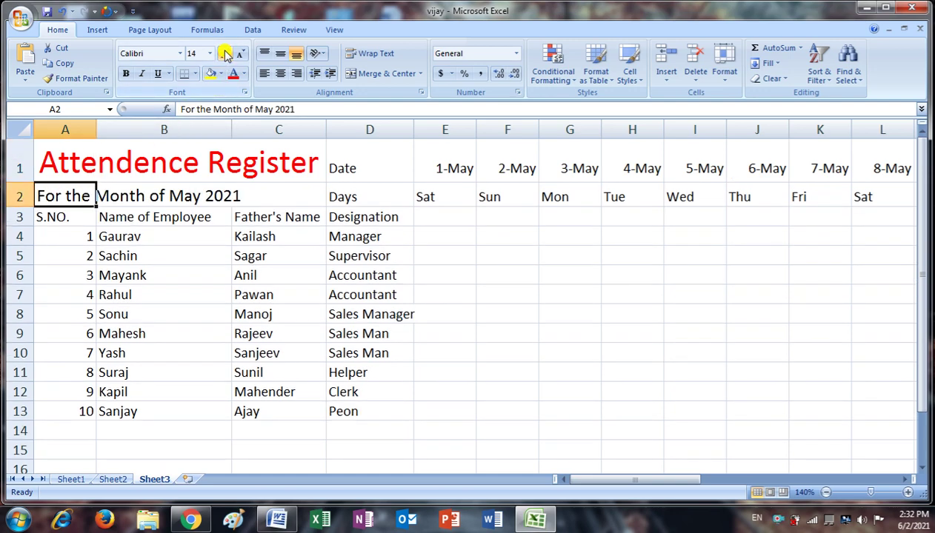
left_click(225, 53)
left_click(225, 53)
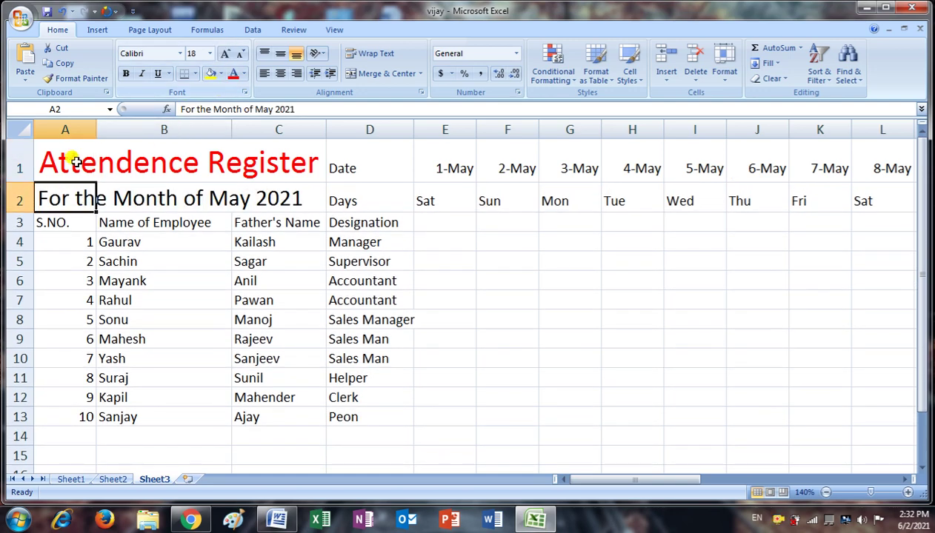
left_click(244, 74)
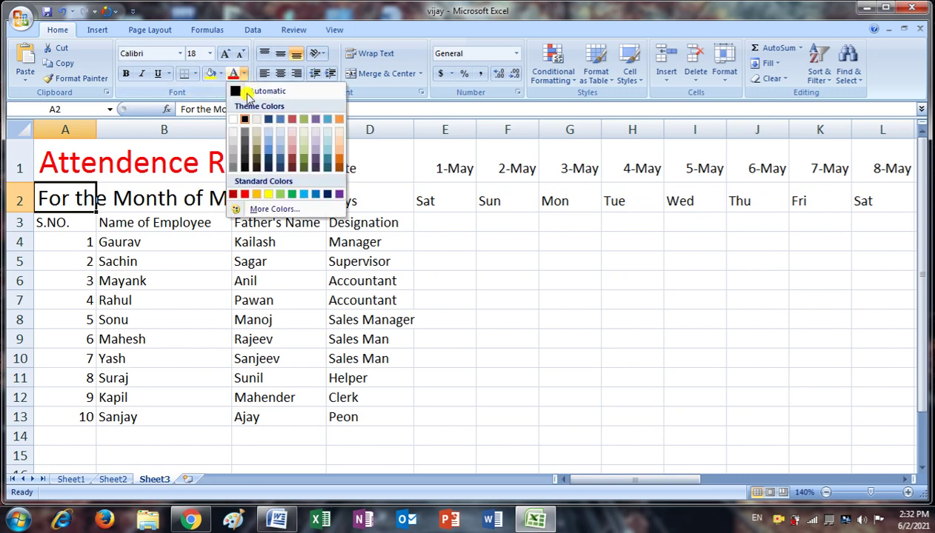
left_click(294, 195)
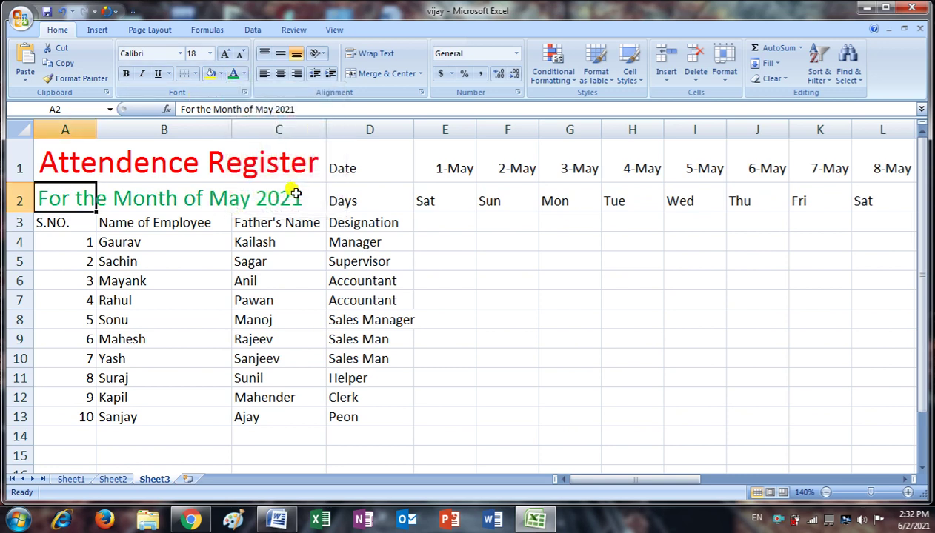
right_click(775, 523)
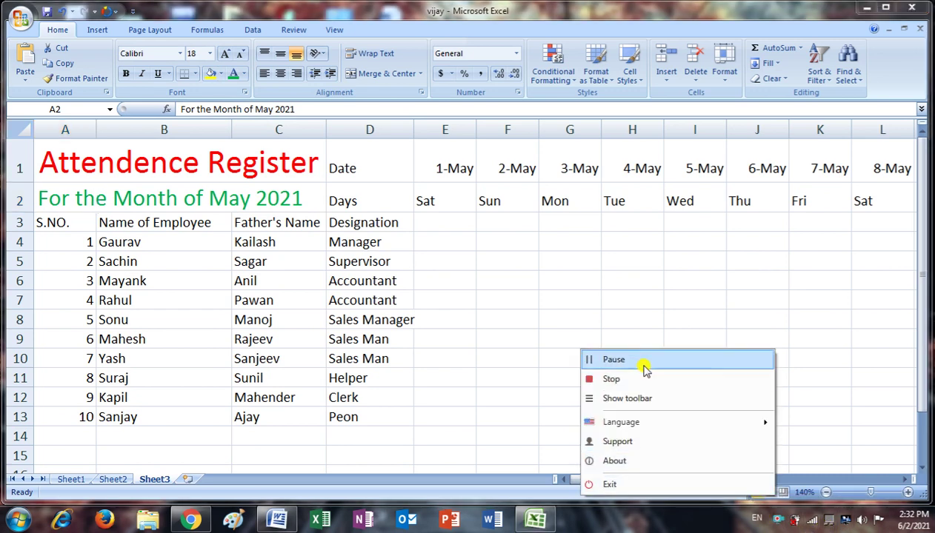
left_click(642, 362)
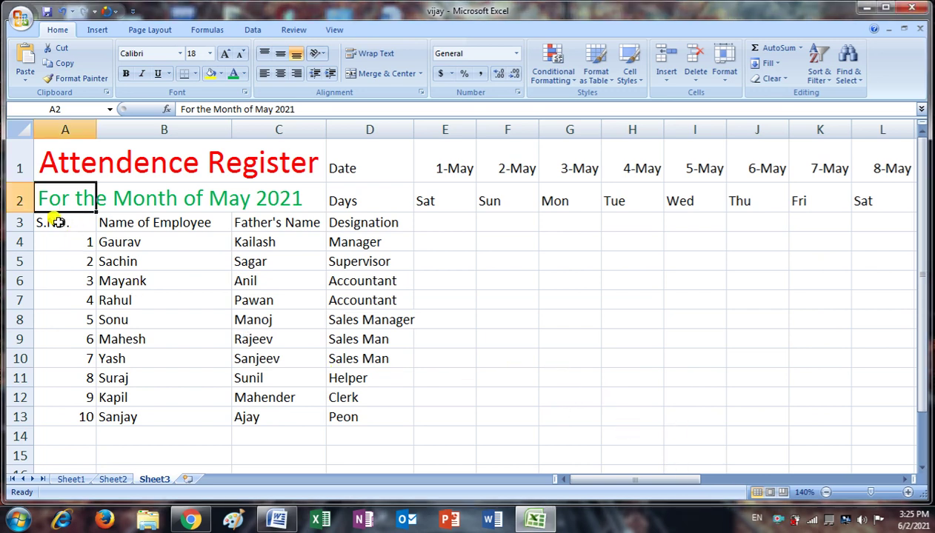
Step: Bold the headings A3:D3, and centre and bold the serial numbers A4:A13
left_click(9, 222)
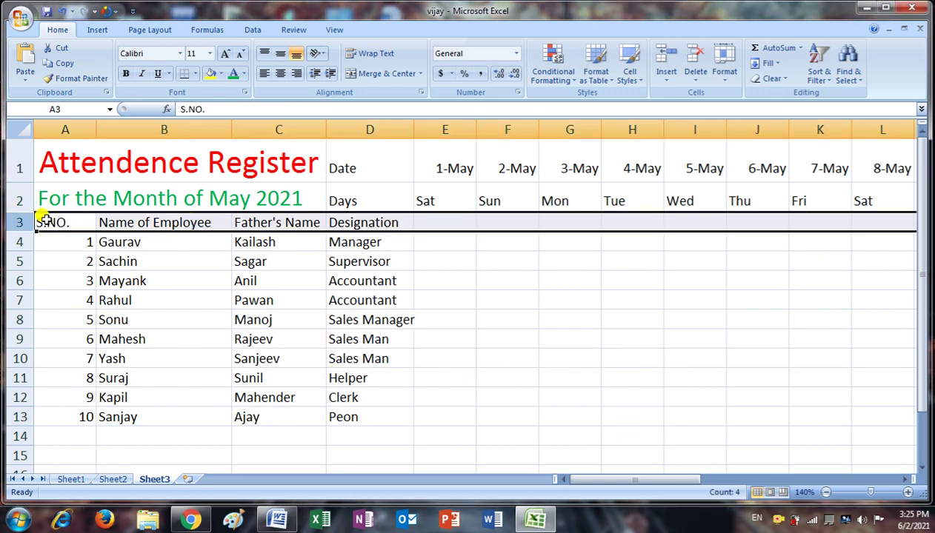
left_click_drag(44, 222, 382, 223)
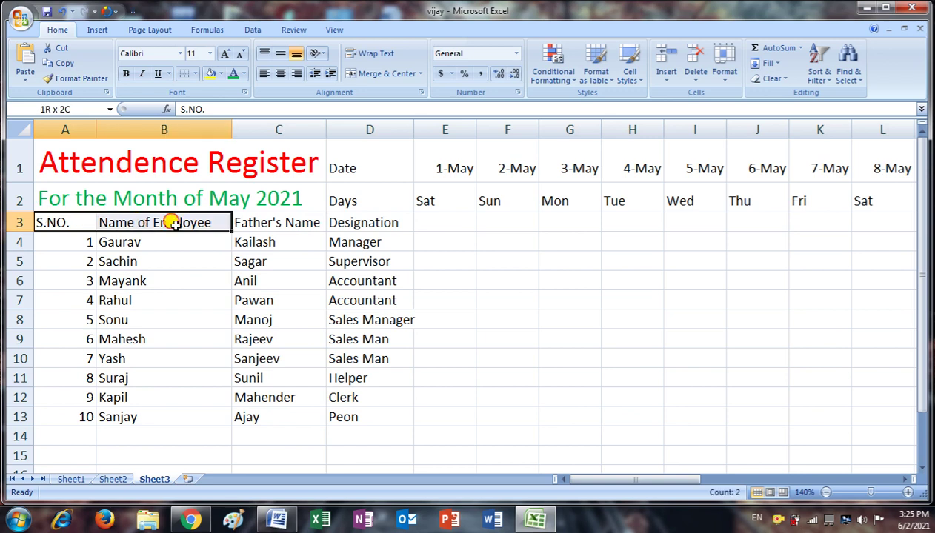
left_click(128, 77)
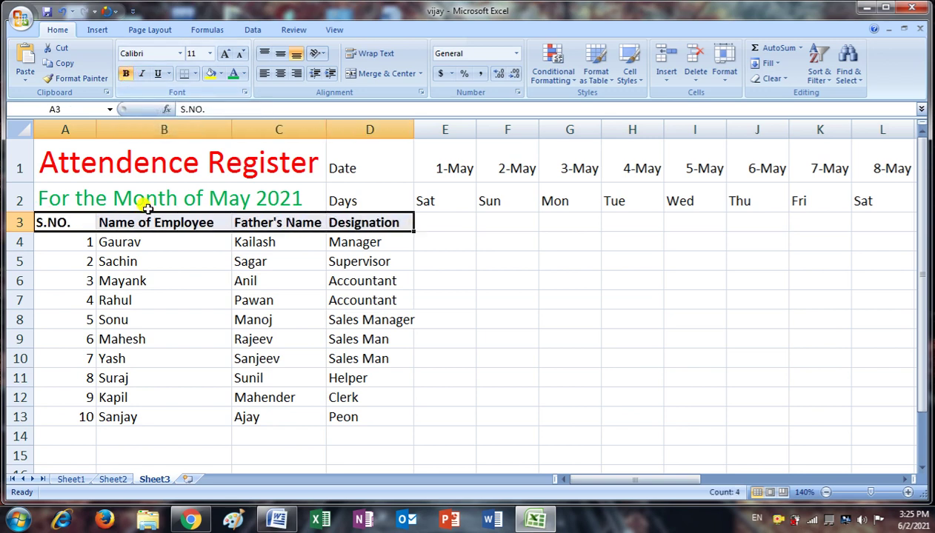
left_click_drag(64, 241, 65, 416)
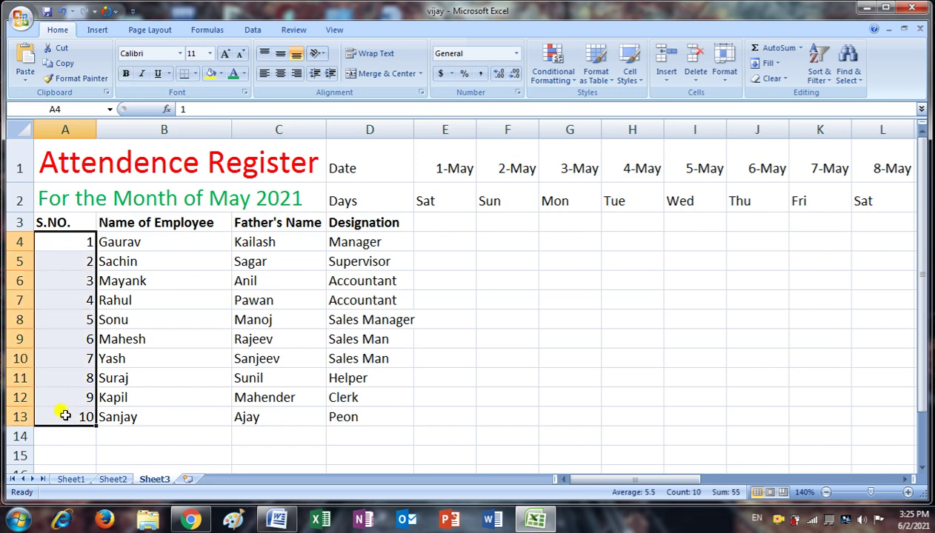
left_click(280, 75)
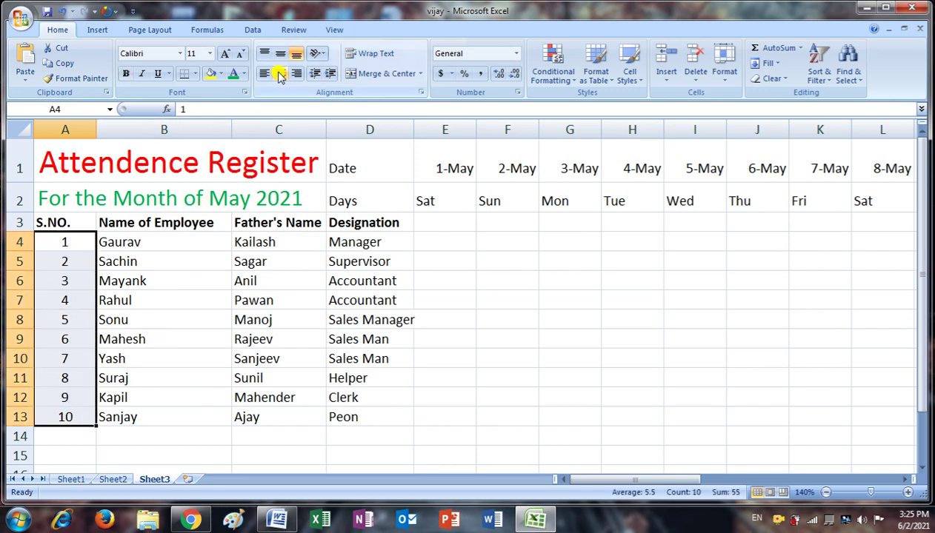
left_click(127, 72)
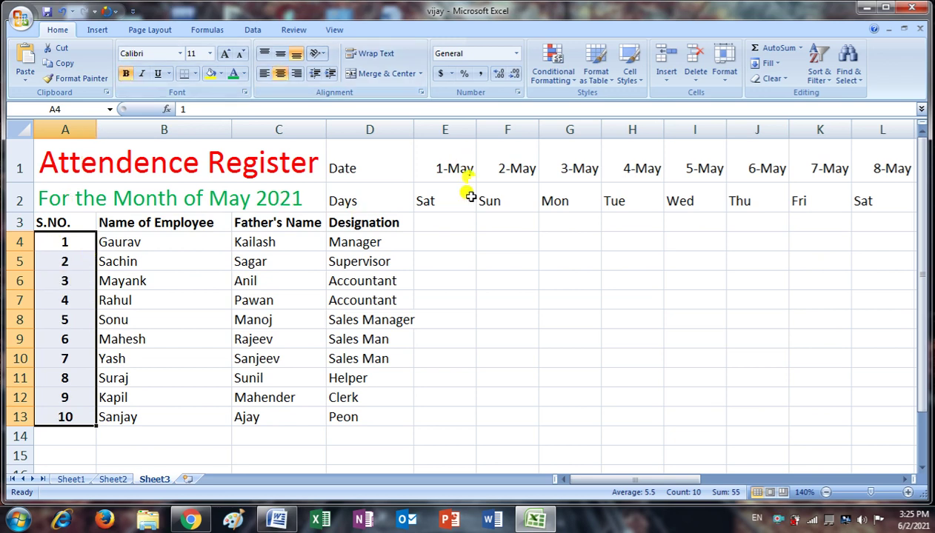
Step: Make title rows 1 and 2 bold
left_click_drag(10, 154, 9, 184)
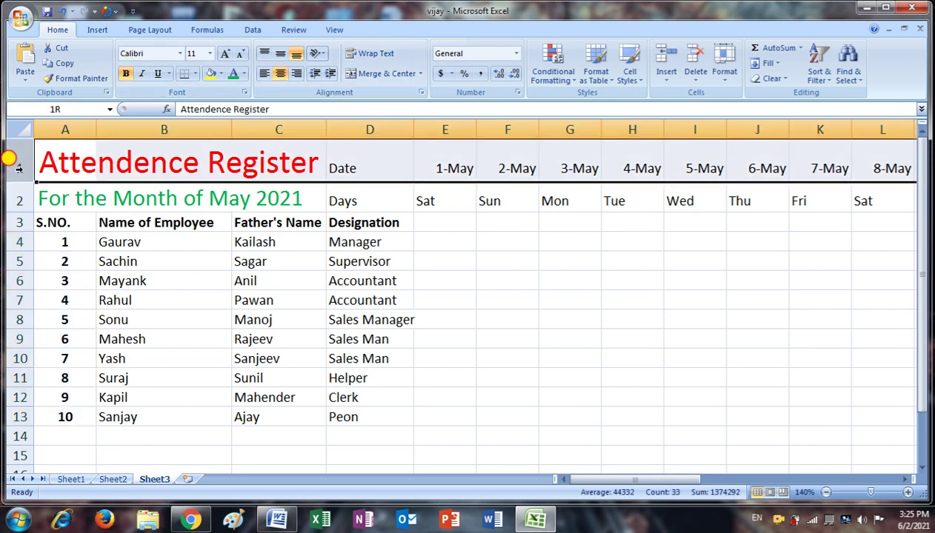
left_click(125, 74)
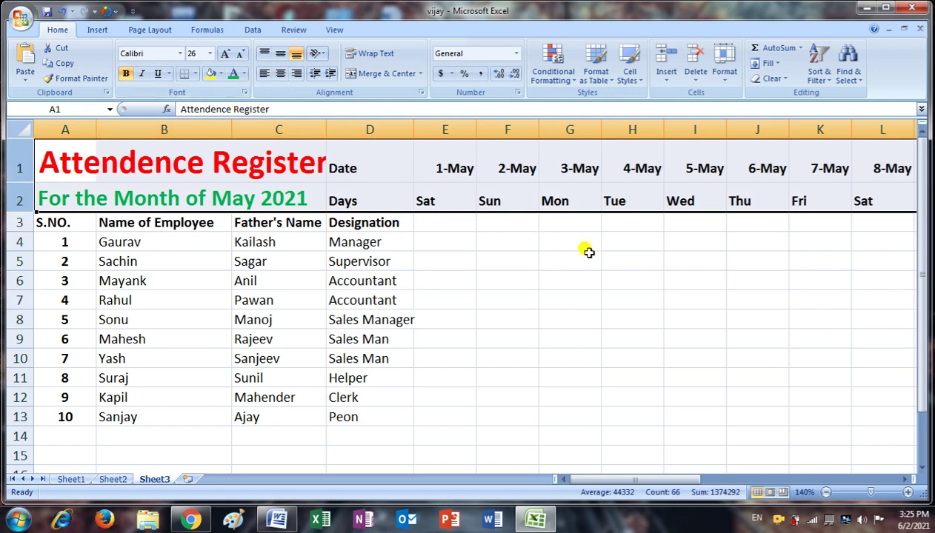
left_click(314, 262)
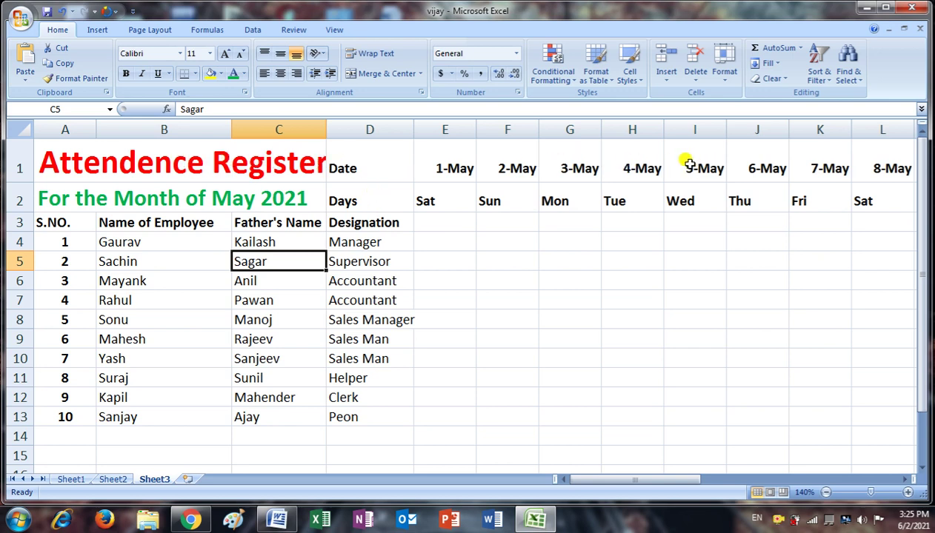
left_click(21, 159)
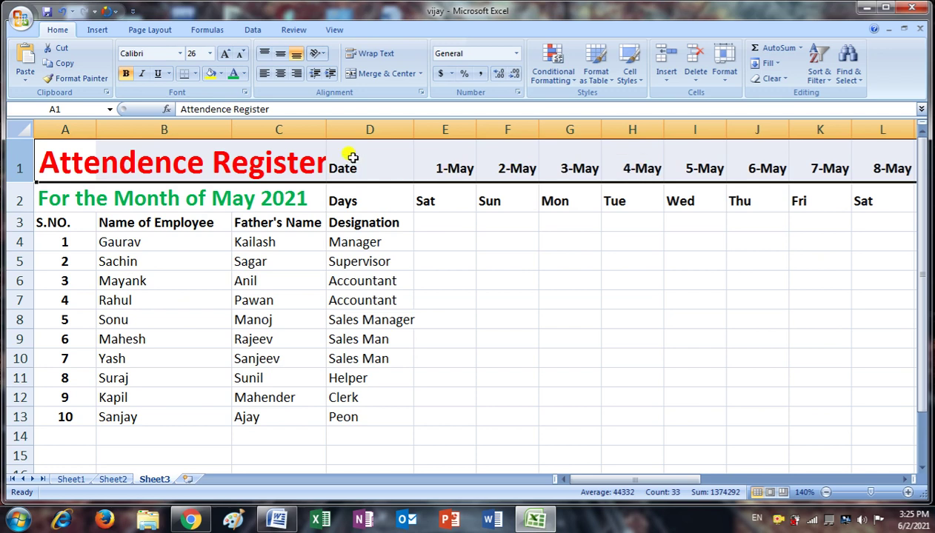
left_click_drag(351, 157, 354, 191)
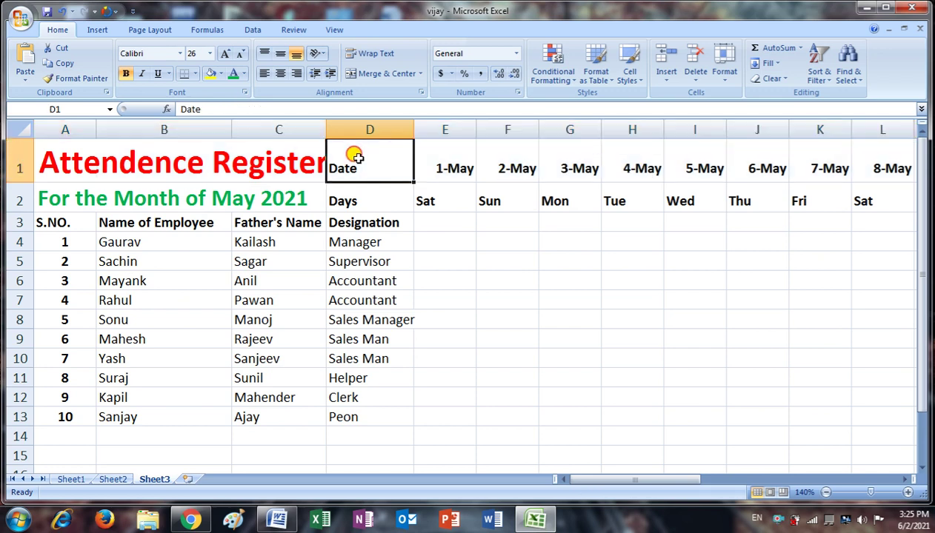
Step: Enlarge the Date and Days labels in D1:D2 to size 18 and centre them
left_click(224, 53)
left_click(224, 54)
left_click(225, 53)
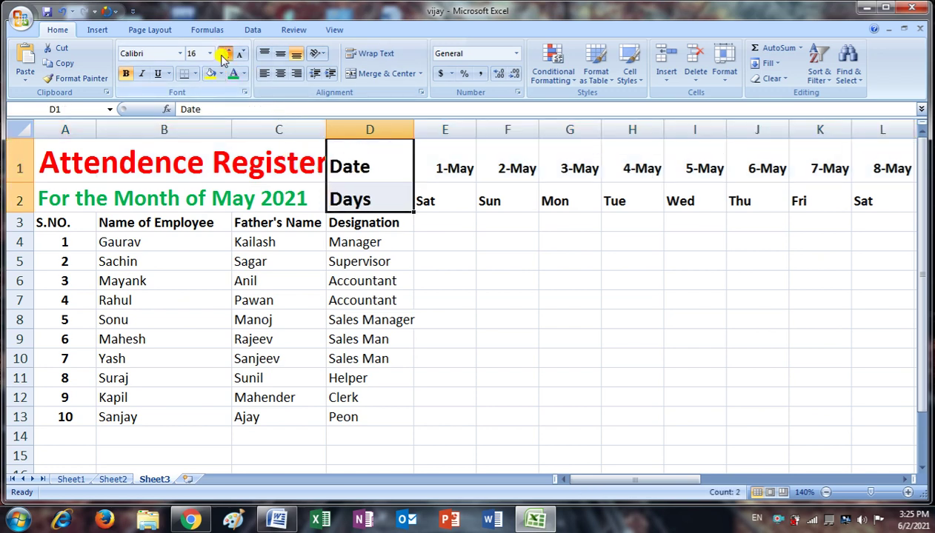
left_click(225, 53)
left_click(280, 73)
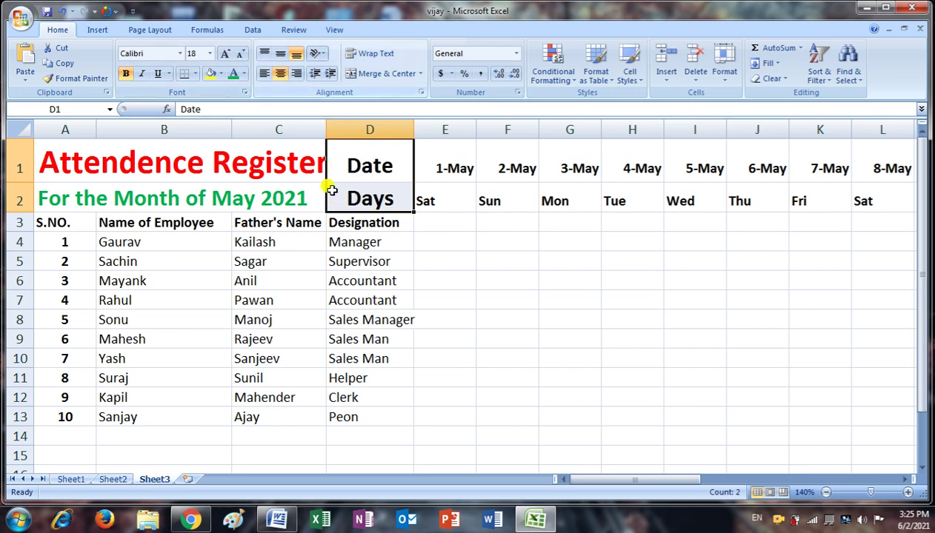
left_click(438, 254)
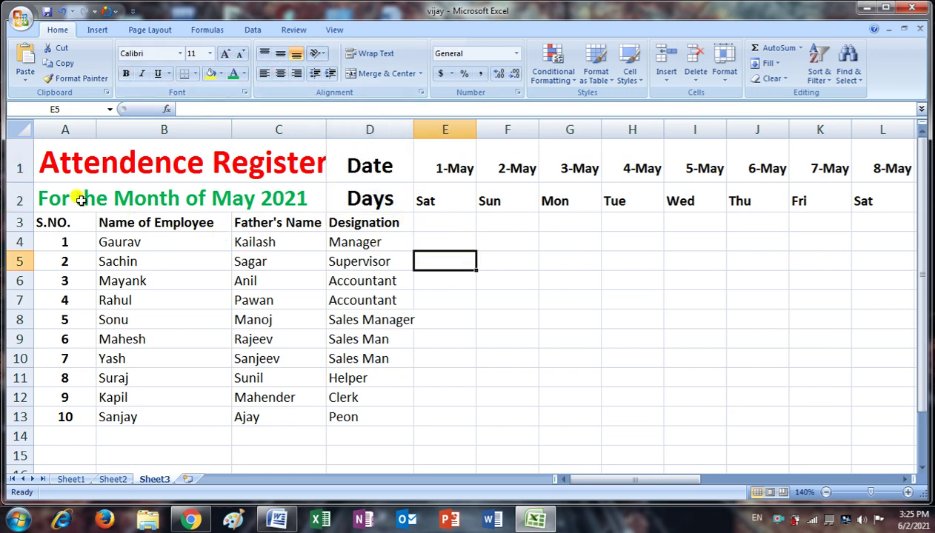
left_click_drag(18, 158, 18, 194)
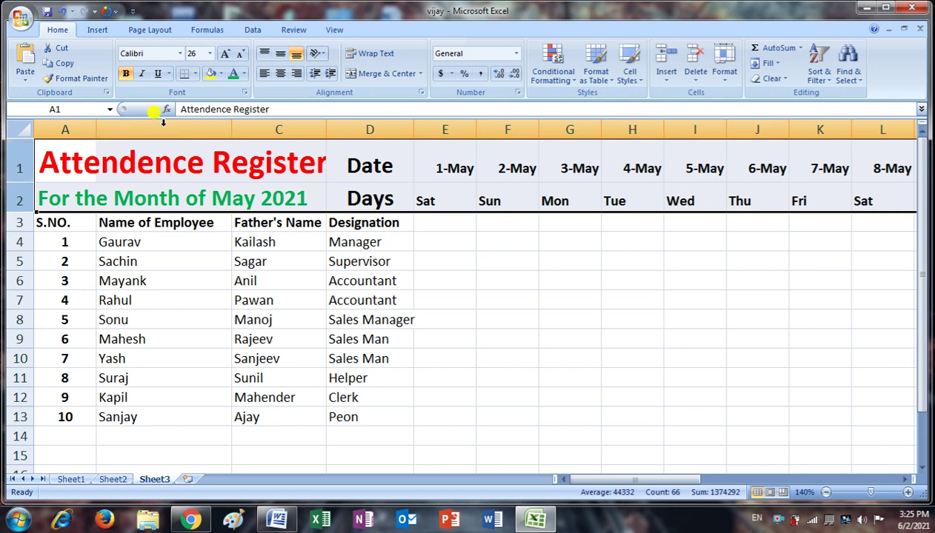
Step: Give title rows 1–2 a light olive-green fill
left_click(220, 75)
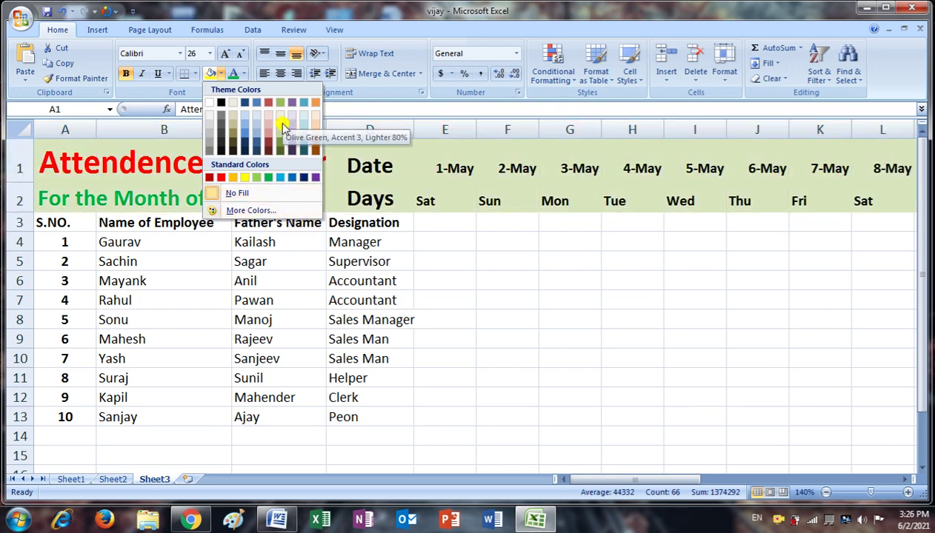
left_click(281, 121)
left_click(552, 358)
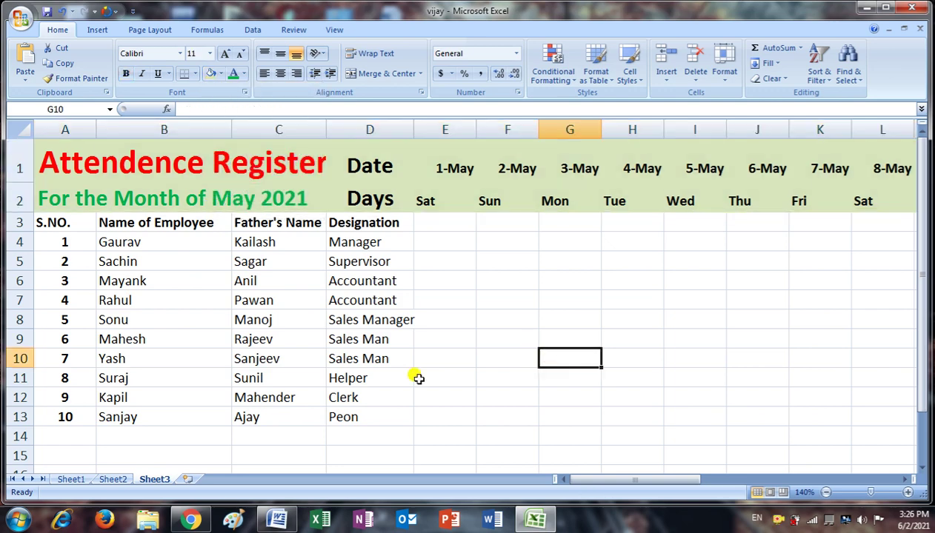
Step: Shade the serial-number cells A3:A13 blue
left_click_drag(80, 222, 70, 419)
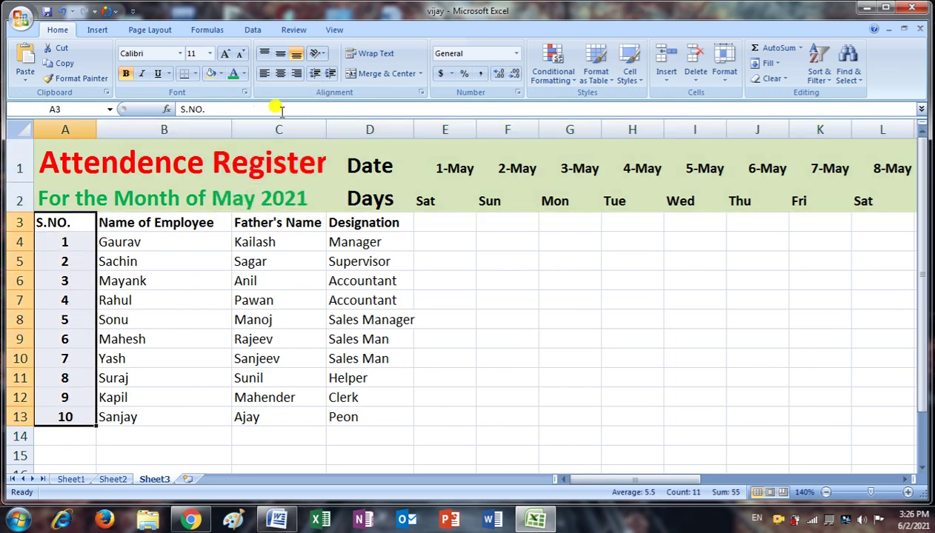
left_click(219, 74)
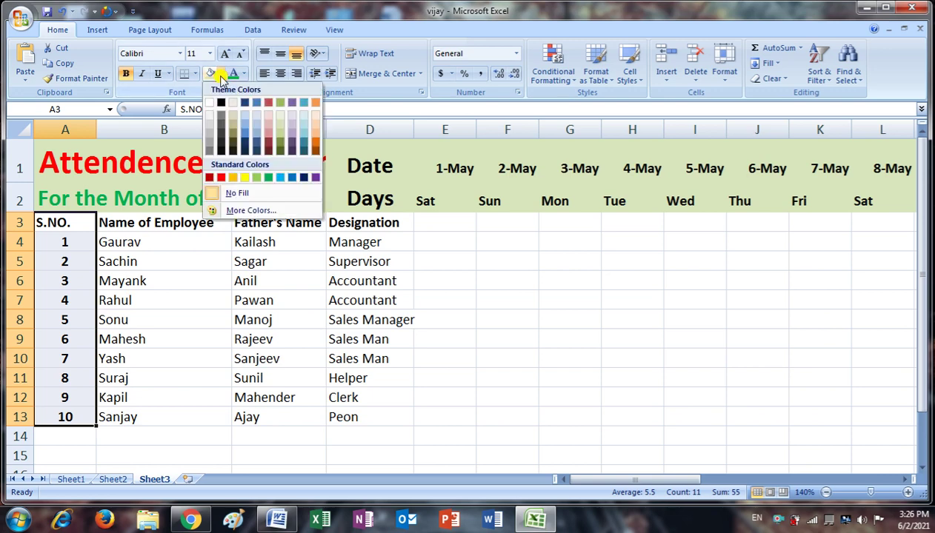
left_click(247, 129)
left_click(491, 296)
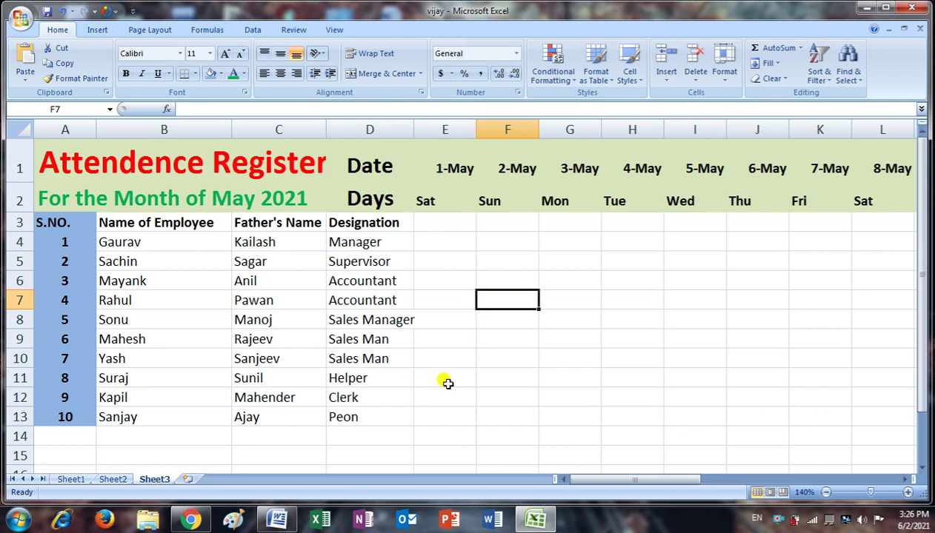
Step: Widen column D slightly and mark P for the first six employees in the 1-May column
left_click_drag(413, 131, 414, 132)
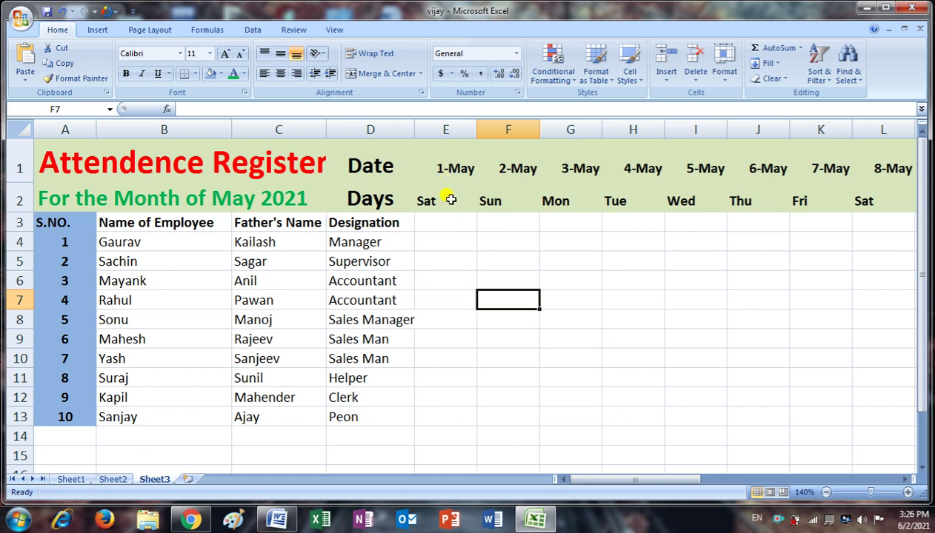
left_click(444, 242)
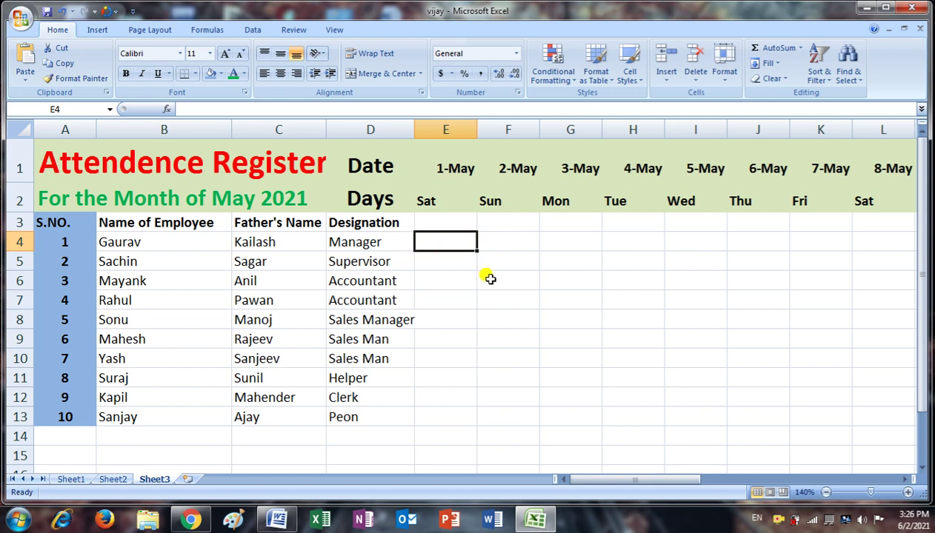
type("P")
key("Return")
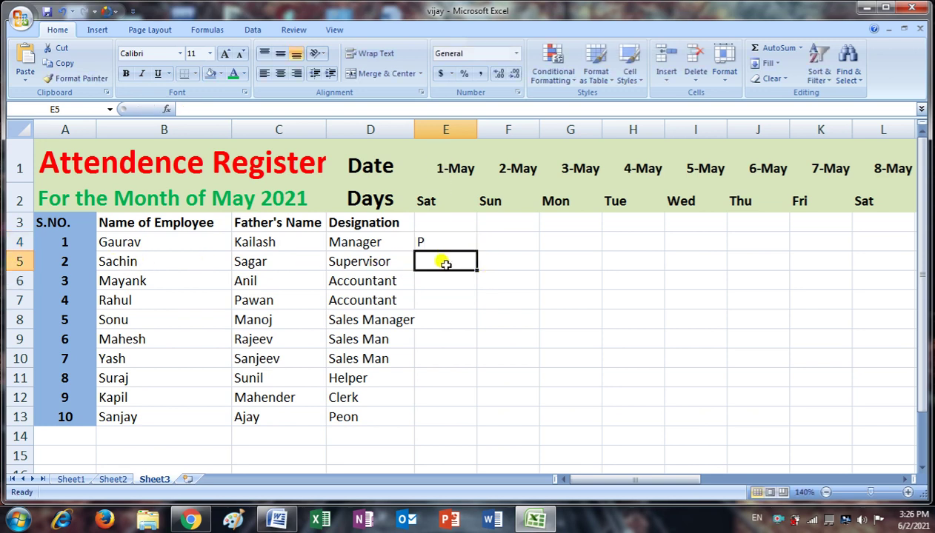
type("P")
key("Return")
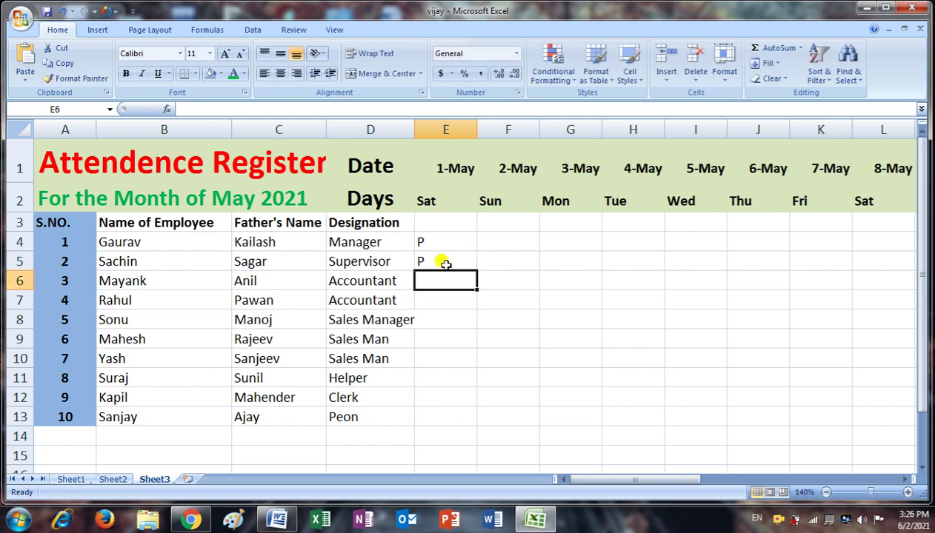
type("P")
key("Return")
type("P")
key("Return")
type("P")
key("Return")
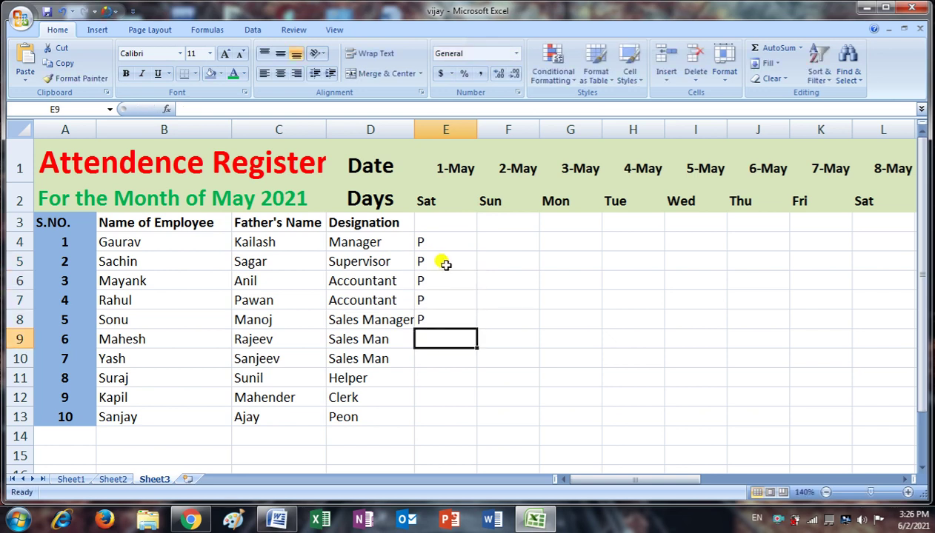
type("P")
key("Return")
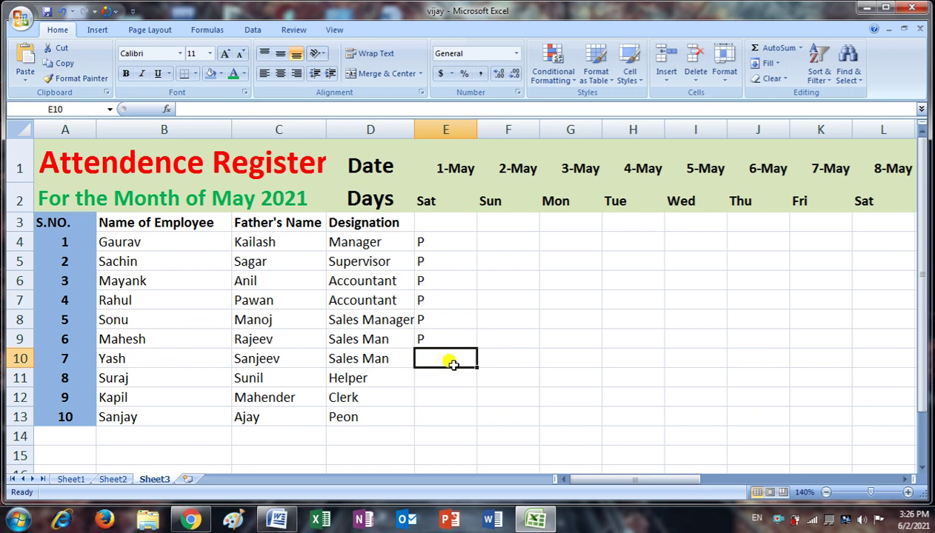
Step: Enter A, P, A, P for employees 7–10 in E10:E13
type("A")
key("Return")
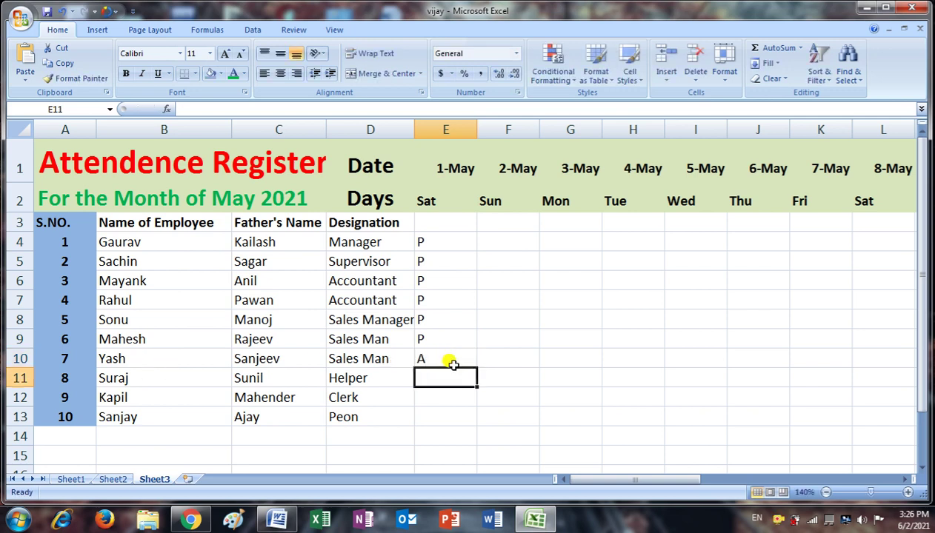
type("P")
key("Return")
type("A")
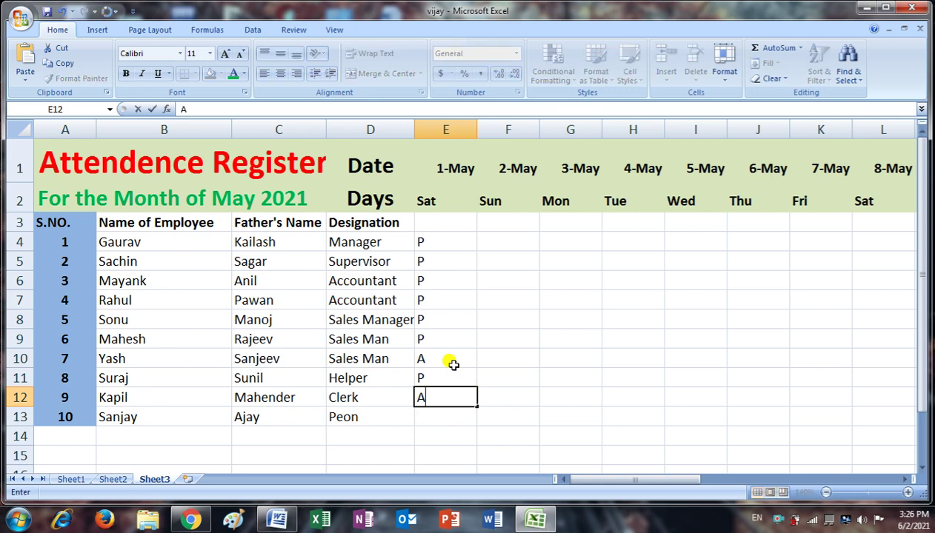
key("Return")
type("P")
key("Return")
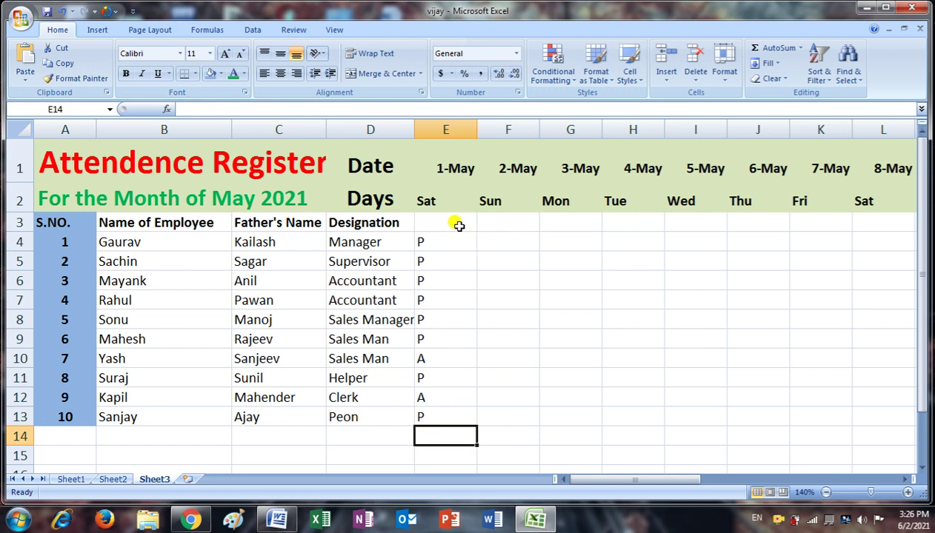
Step: Centre the 1-May marks, then all dates, weekdays and marks across E1:AI13
left_click_drag(453, 241, 460, 419)
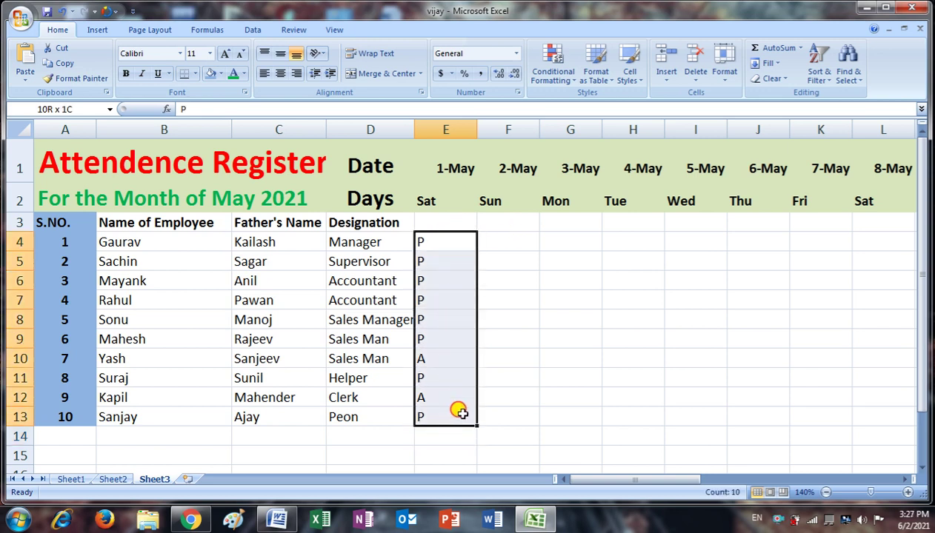
left_click(280, 74)
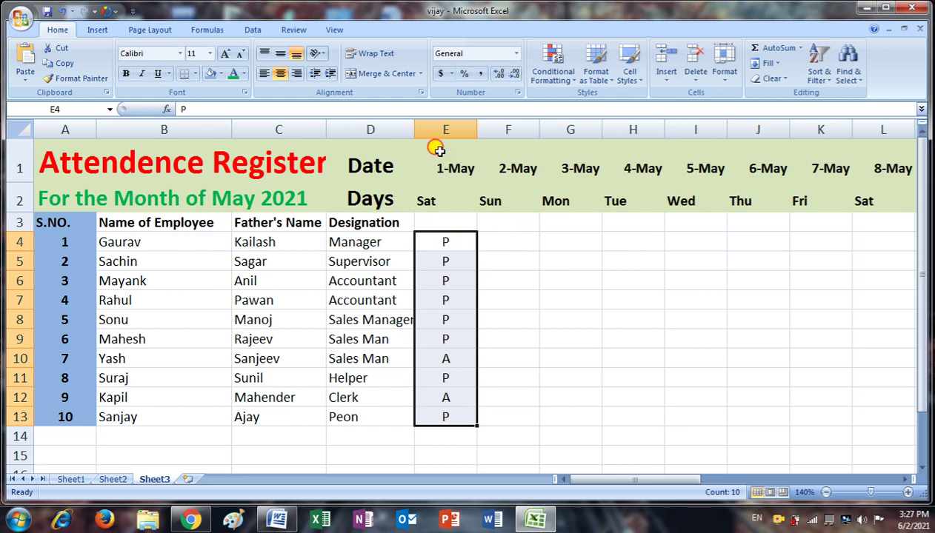
mouse_move(438, 150)
left_mouse_down()
mouse_move(474, 416)
mouse_move(932, 412)
mouse_move(838, 404)
left_mouse_up()
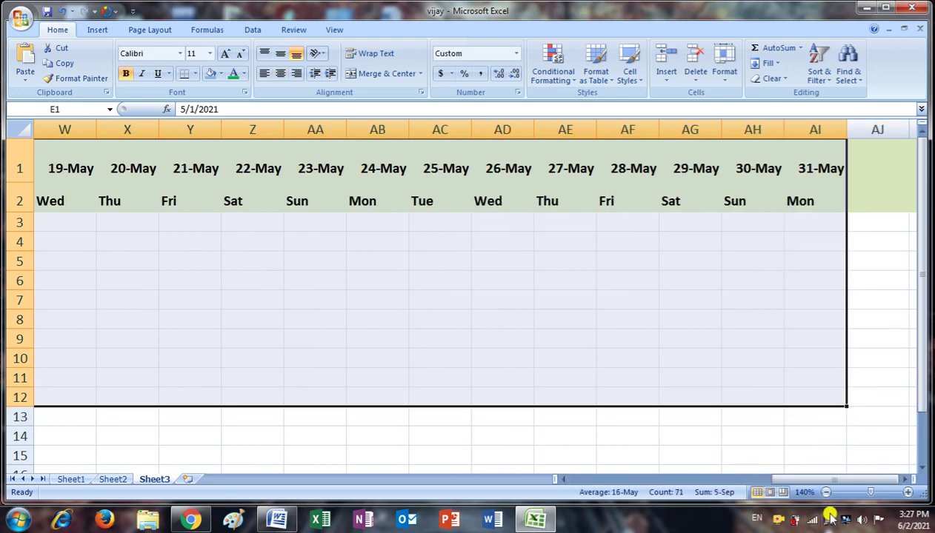
right_click(774, 519)
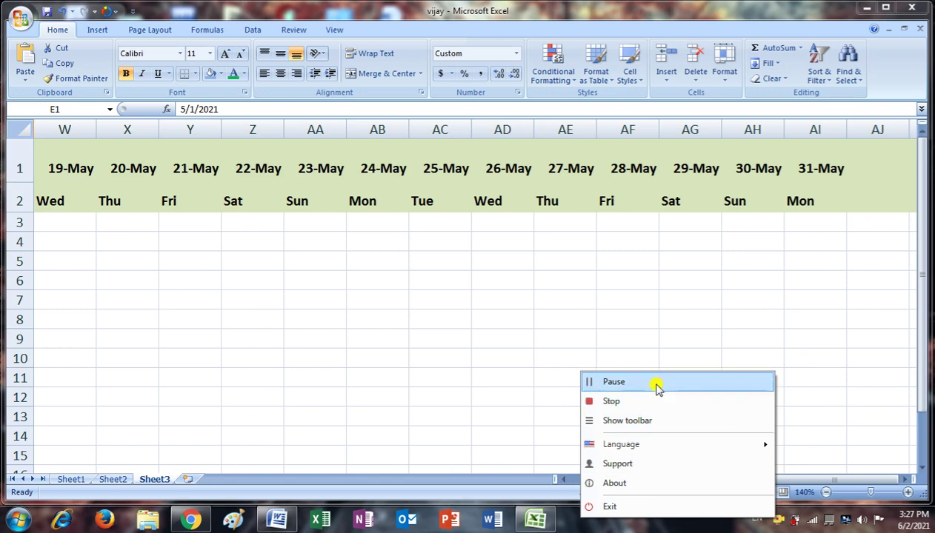
left_click(653, 382)
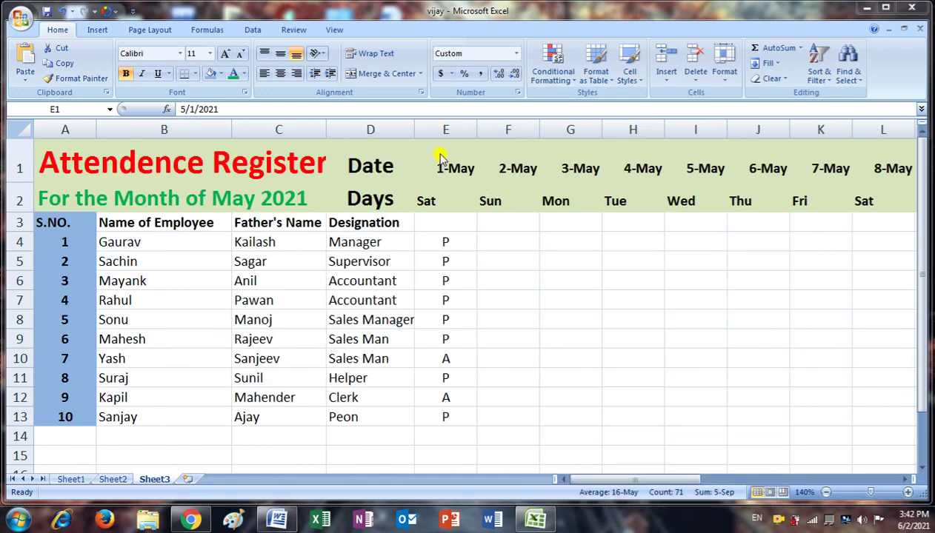
mouse_move(450, 153)
left_mouse_down()
mouse_move(629, 404)
mouse_move(916, 416)
left_mouse_up()
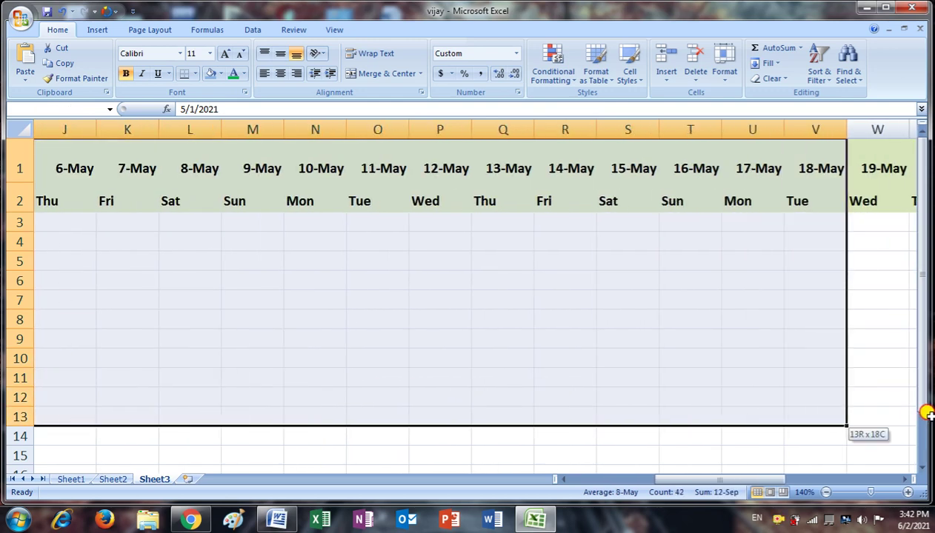
mouse_move(916, 416)
left_mouse_down()
mouse_move(932, 412)
mouse_move(823, 412)
left_mouse_up()
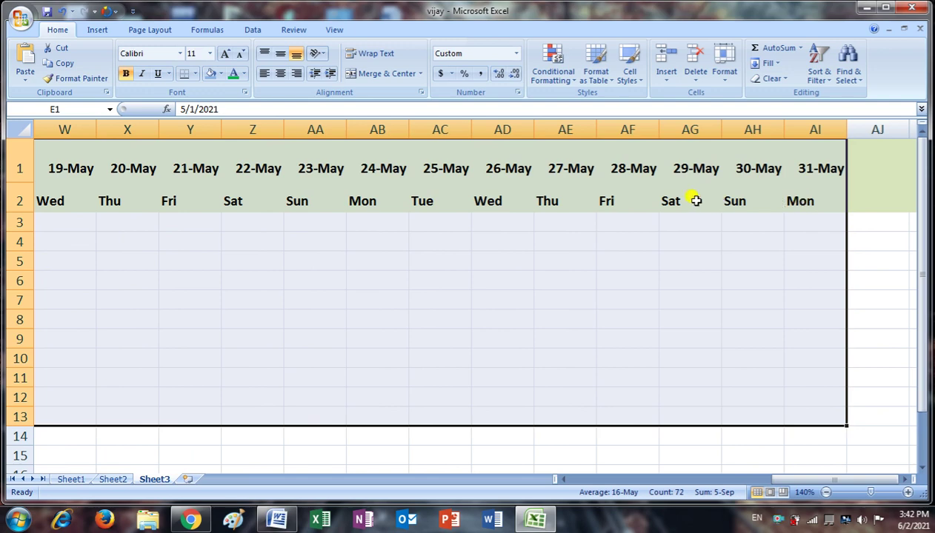
left_click(281, 74)
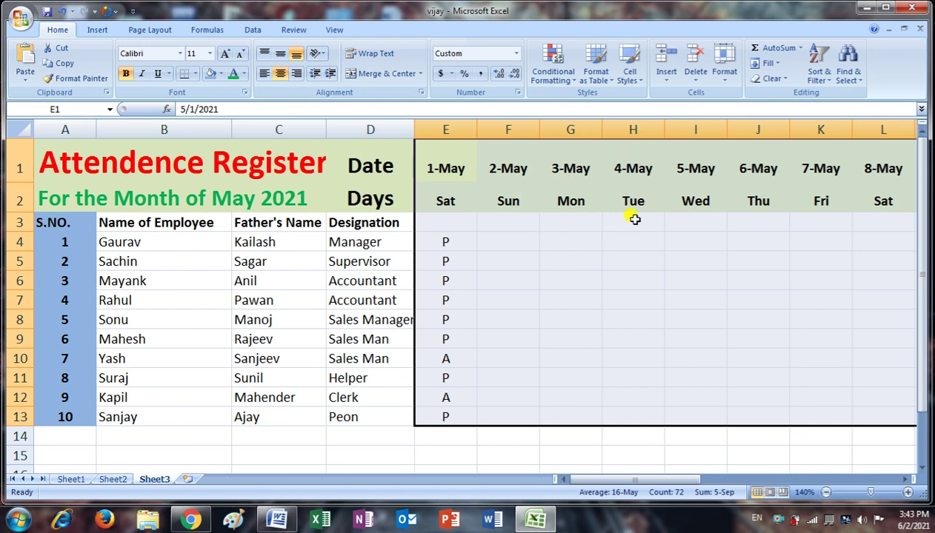
left_click(526, 276)
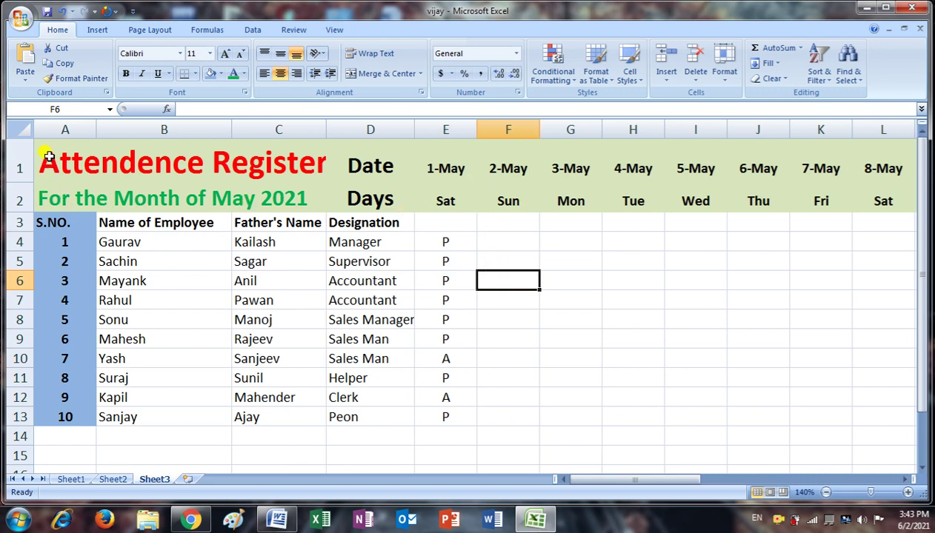
Step: Apply All Borders to the whole register range A1:AI13
left_click_drag(44, 146, 68, 192)
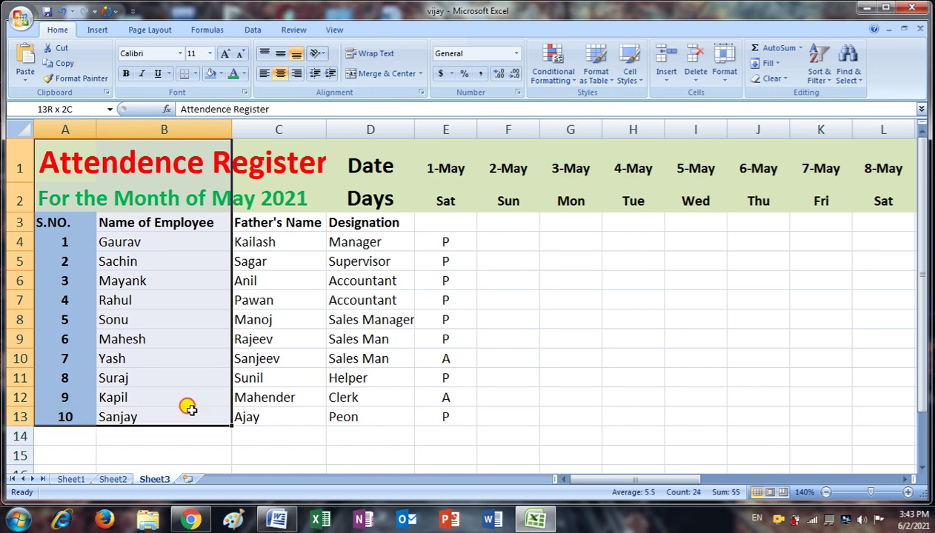
mouse_move(171, 378)
left_mouse_down()
mouse_move(847, 425)
mouse_move(884, 416)
mouse_move(827, 416)
left_mouse_up()
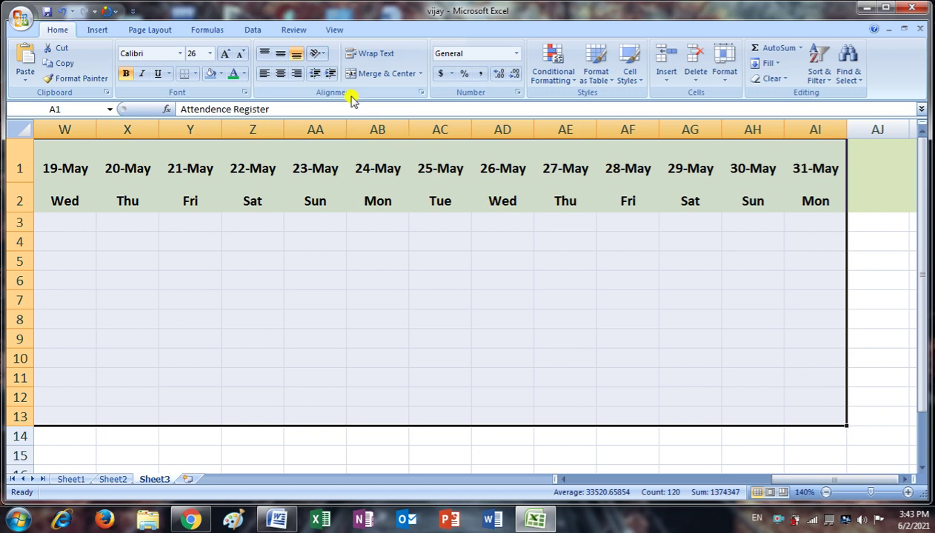
left_click(195, 75)
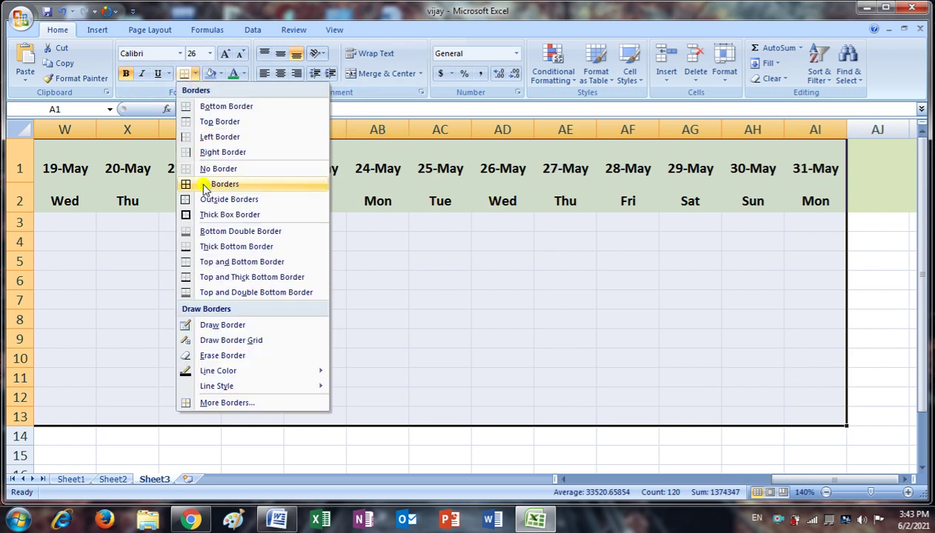
left_click(196, 184)
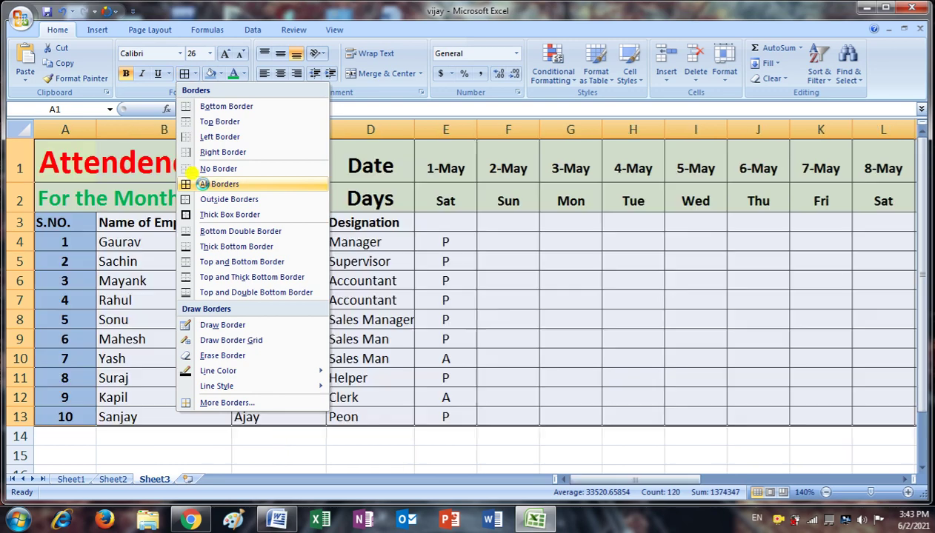
left_click(523, 300)
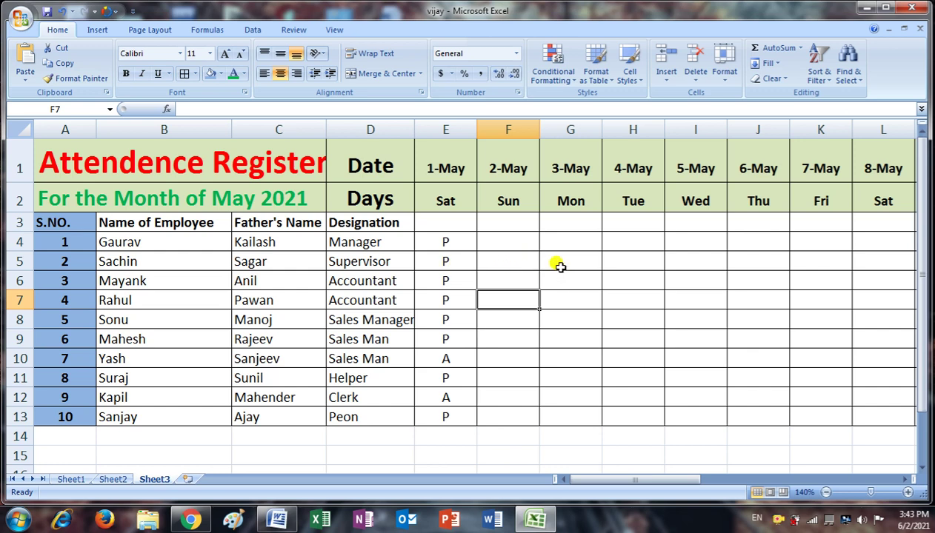
Step: Leave 2-May blank and enter P for the first five employees under 3-May, from G4
left_click(507, 242)
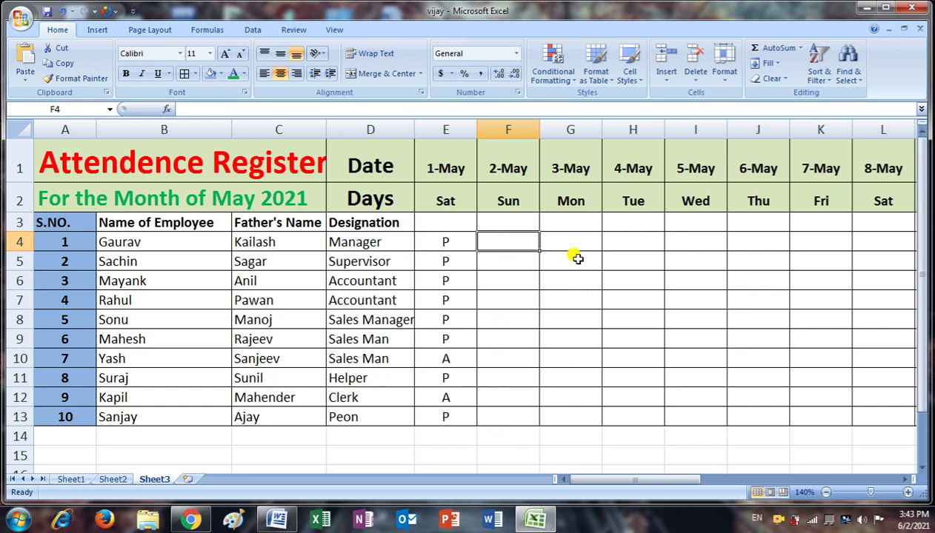
left_click(569, 234)
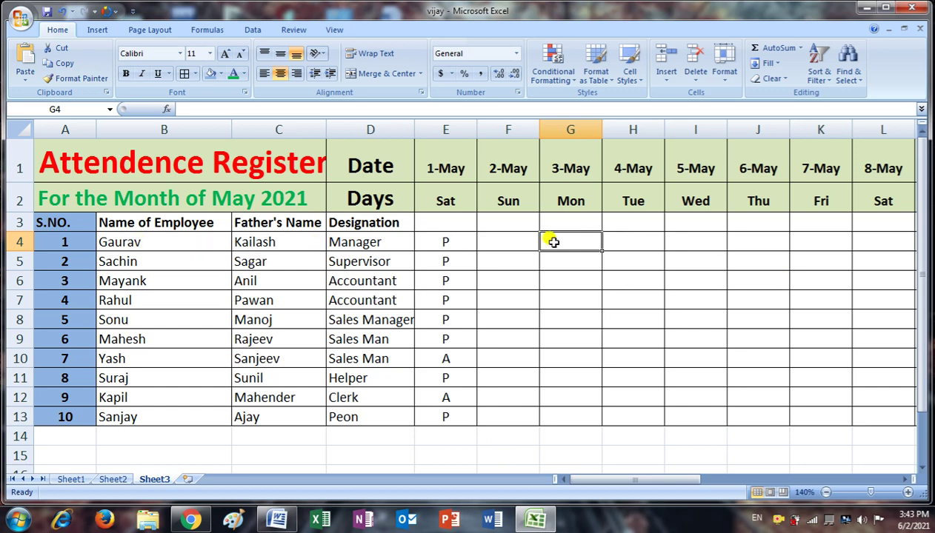
type("P")
key("Return")
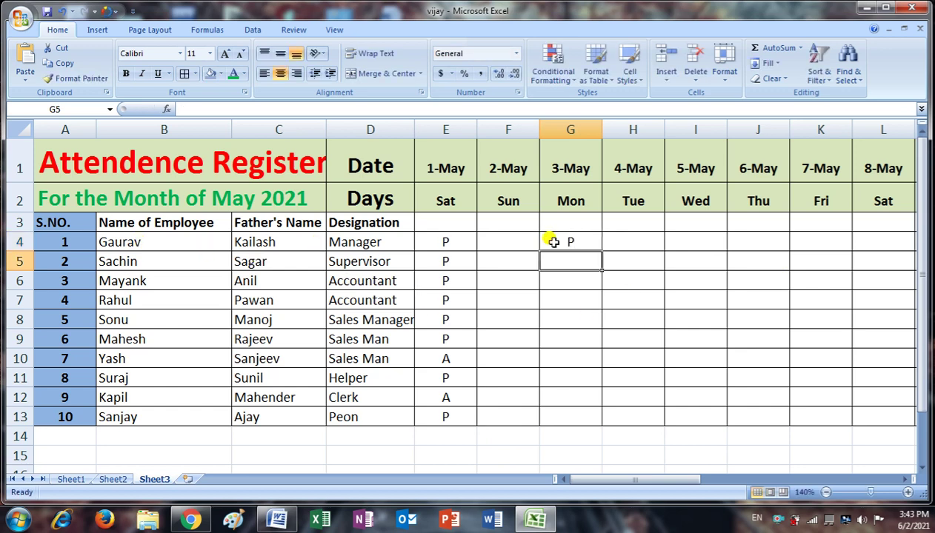
type("P")
key("Return")
type("P")
key("Return")
type("P ")
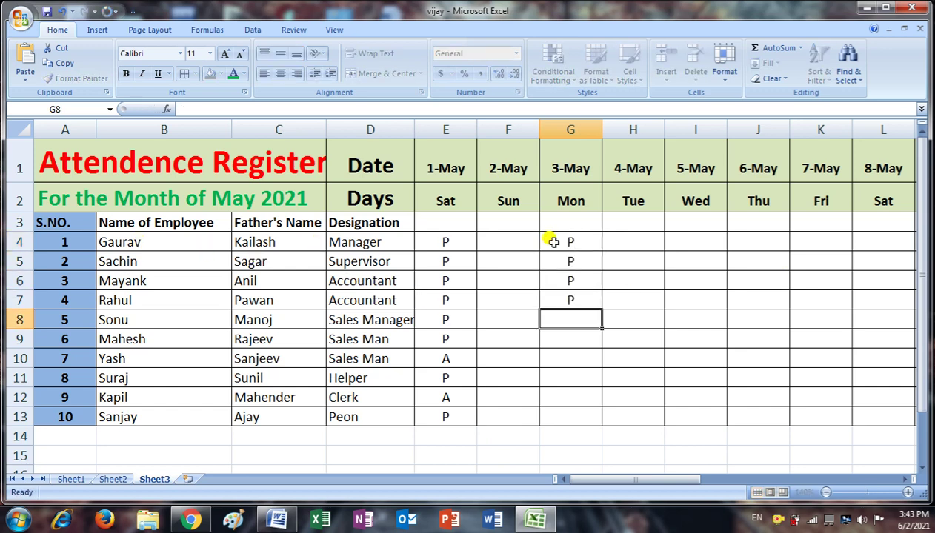
type("P")
key("Return")
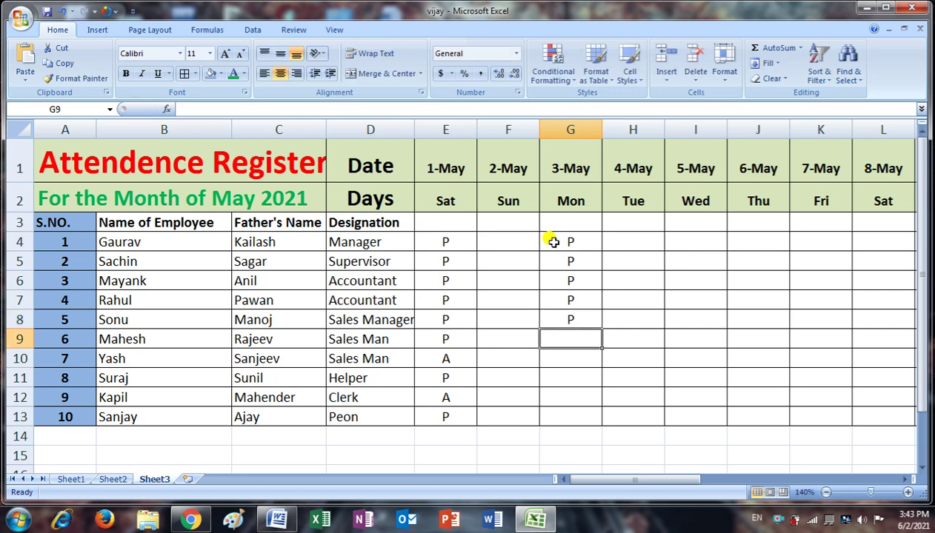
Step: Mark employee 6 as A, employee 7 as L, and the remaining employees P on 3-May
type("A")
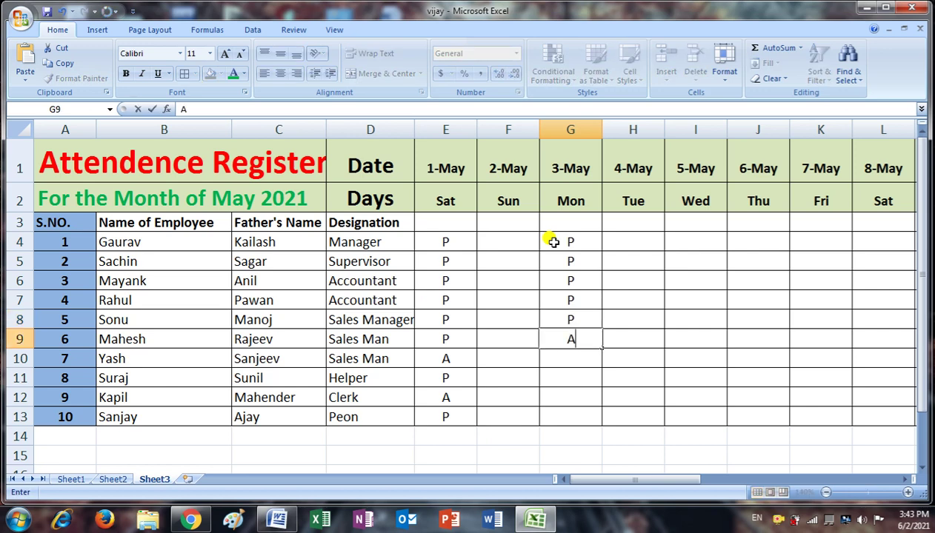
key("Return")
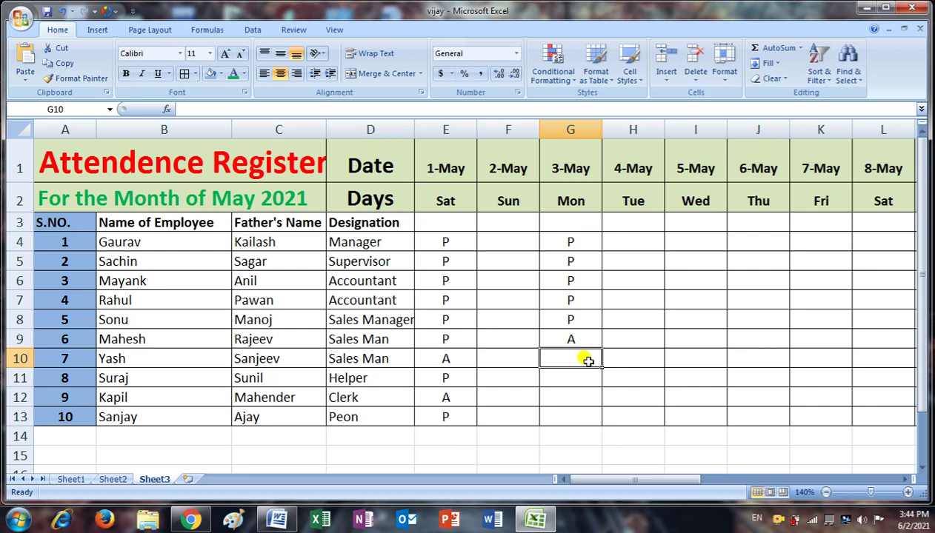
type("L")
key("Return")
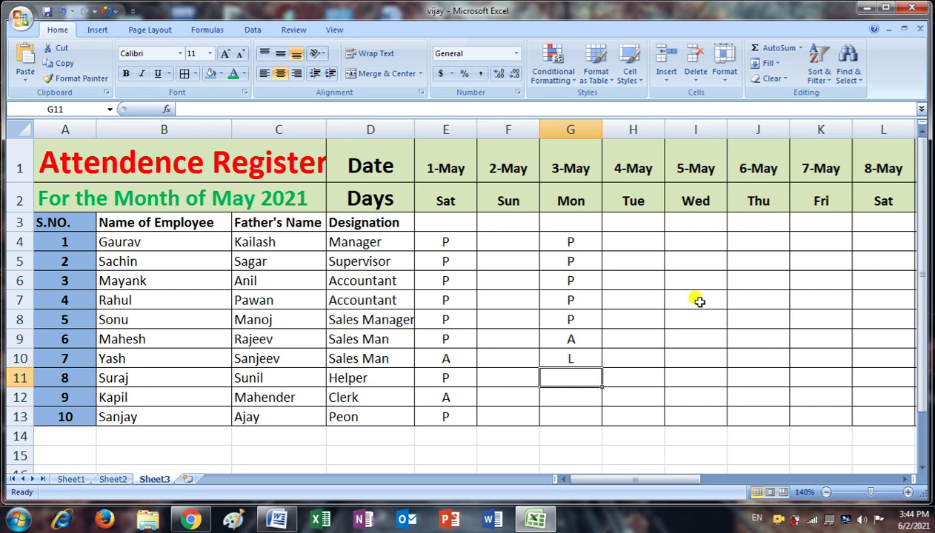
type("P")
key("Return")
type("P")
key("Return")
type("P")
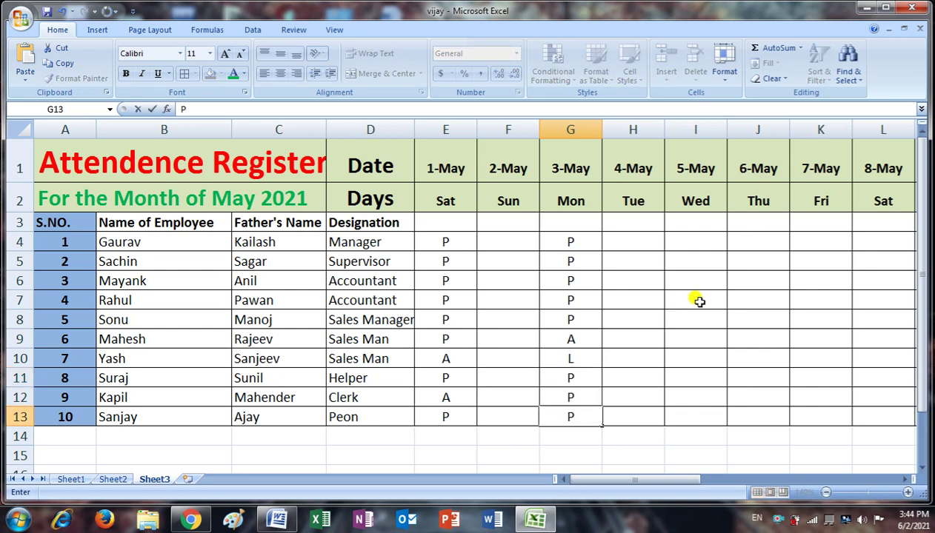
Step: Fill the 4-May and 5-May columns with P for all ten employees
left_click(640, 237)
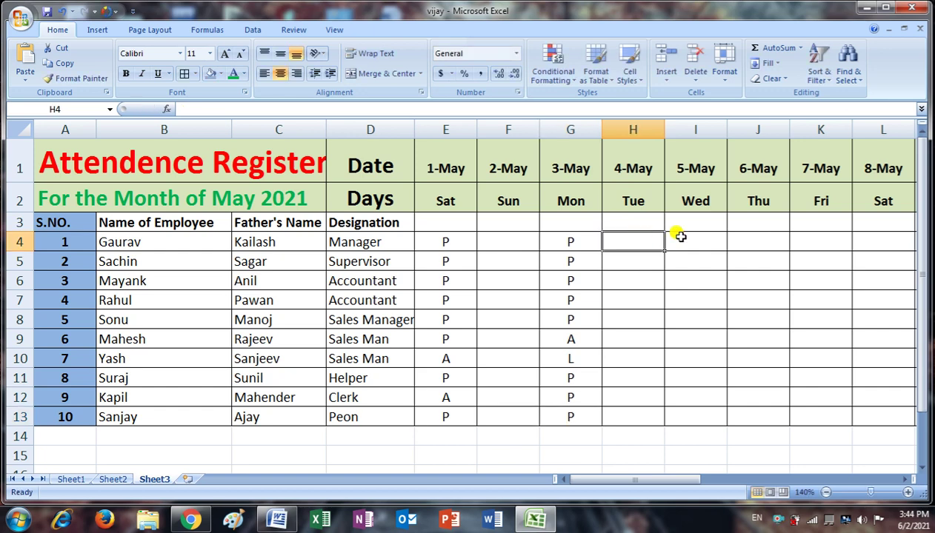
type("P")
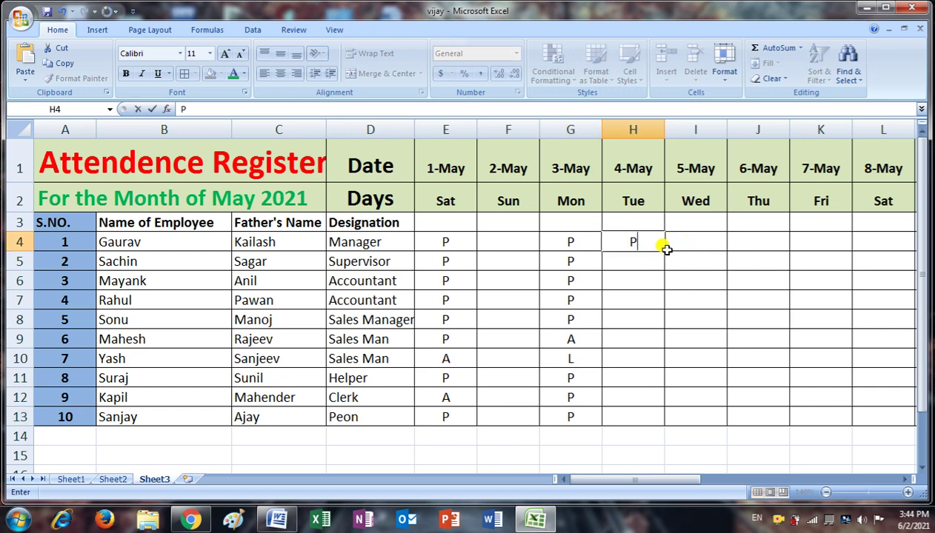
left_click_drag(665, 251, 665, 431)
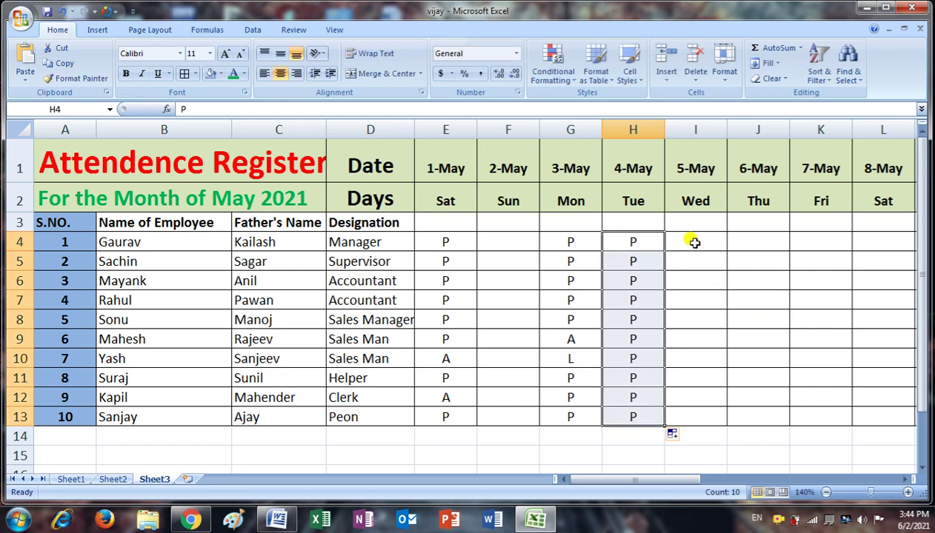
left_click_drag(659, 422, 710, 421)
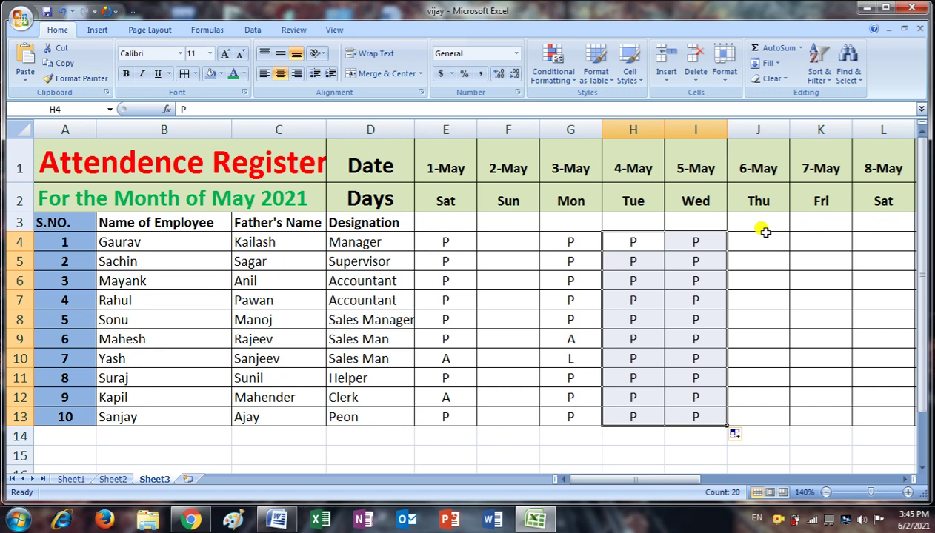
Step: Fill the 6-May, 7-May and 8-May columns with S for all ten employees
left_click(743, 239)
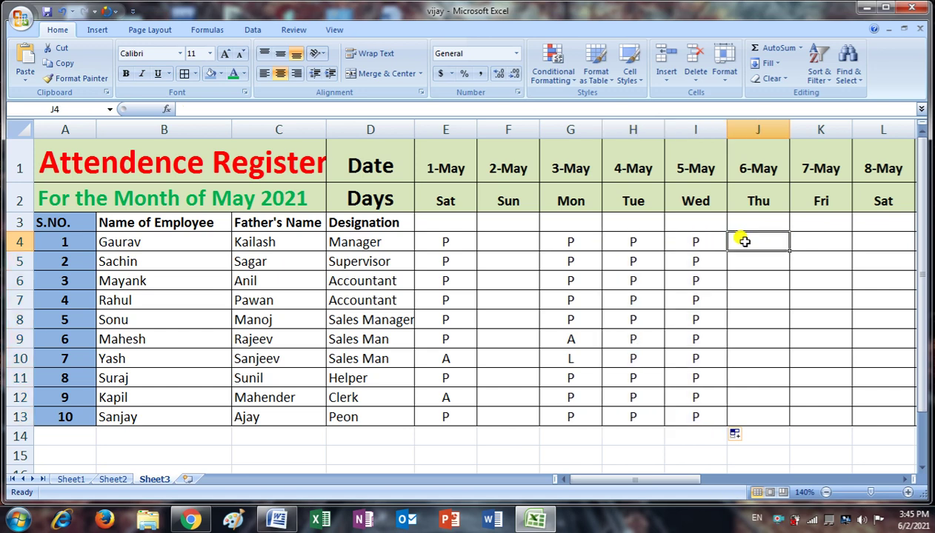
type("S")
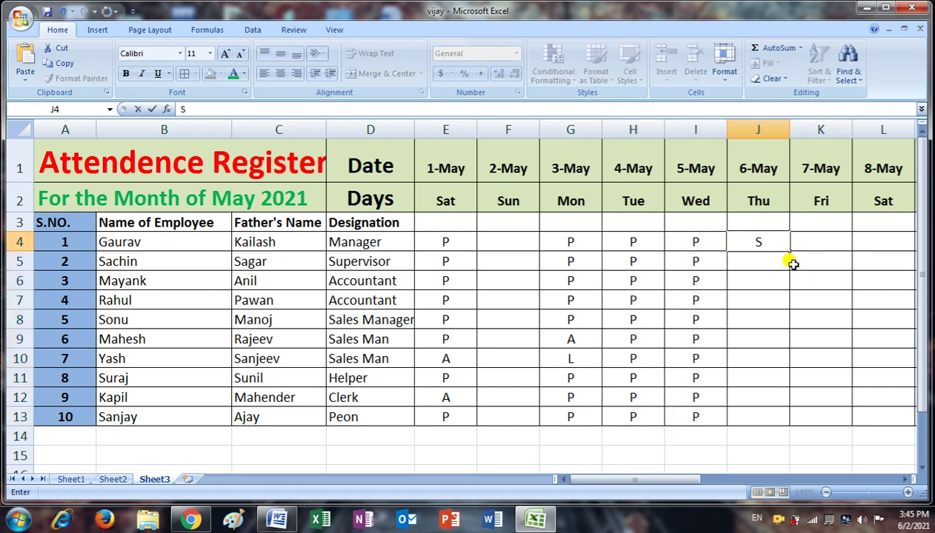
left_click_drag(788, 250, 784, 423)
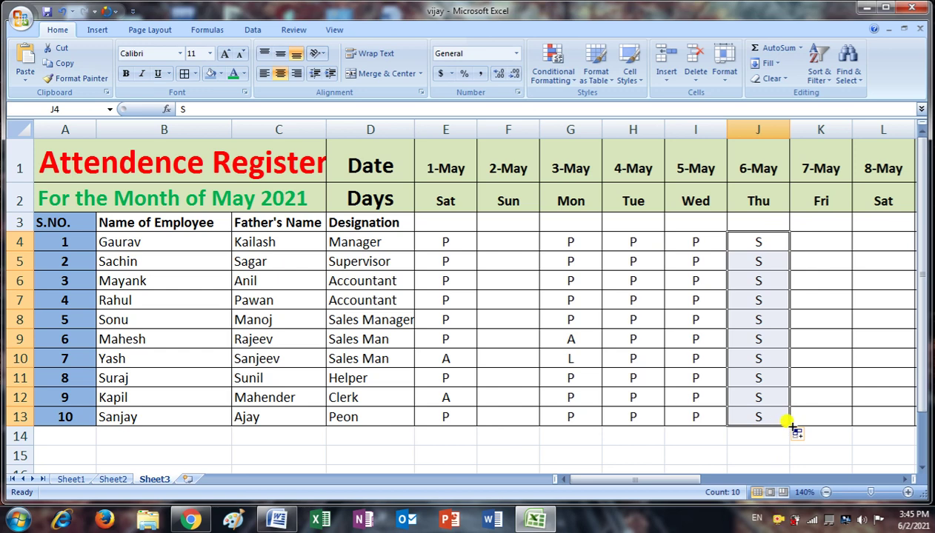
left_click_drag(784, 422, 881, 419)
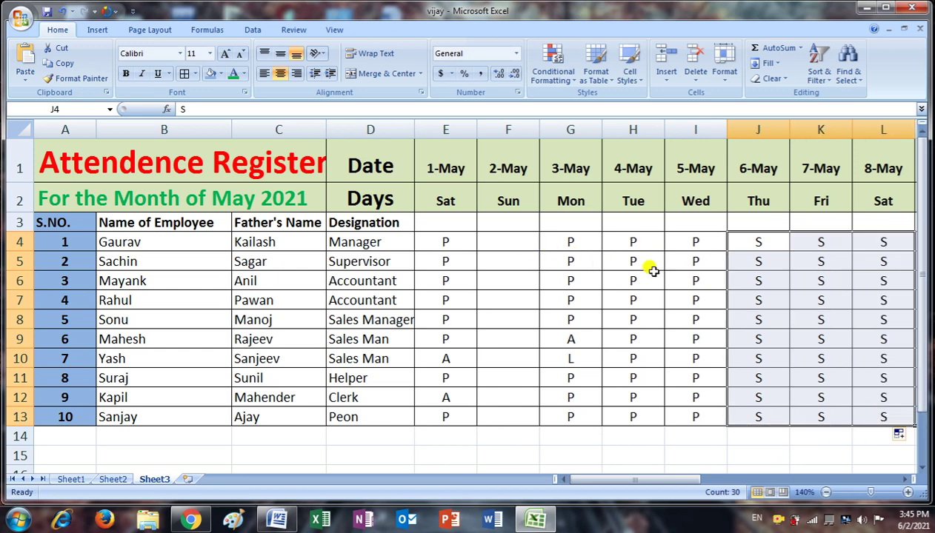
left_click_drag(675, 480, 696, 480)
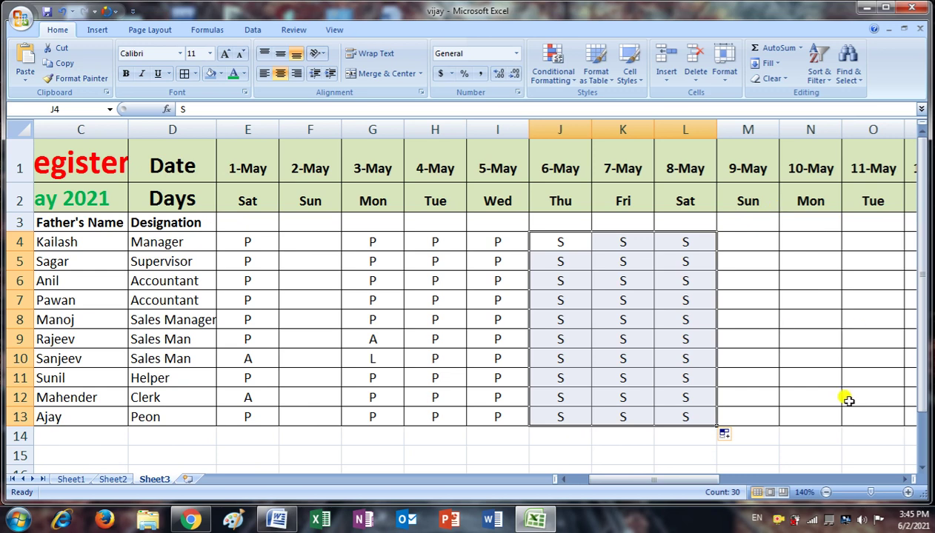
left_click_drag(677, 480, 600, 480)
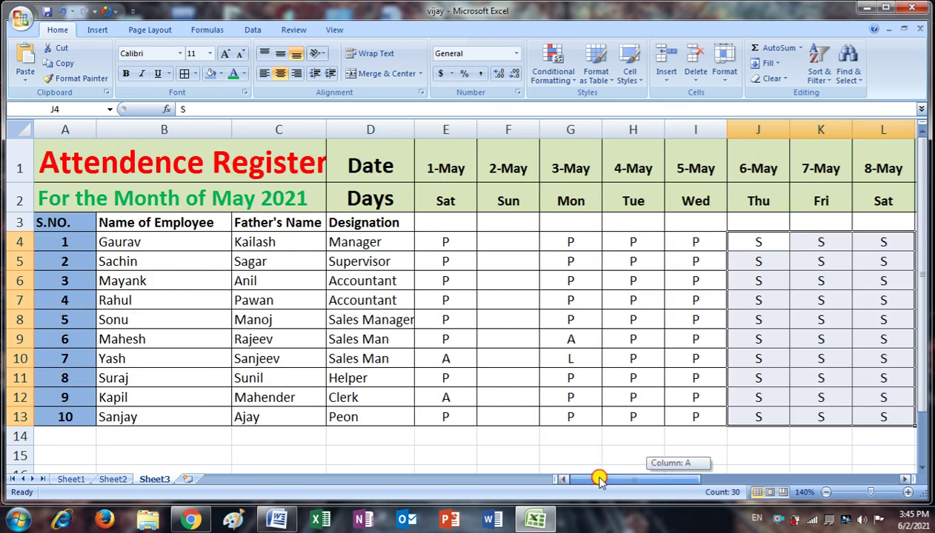
left_click(493, 238)
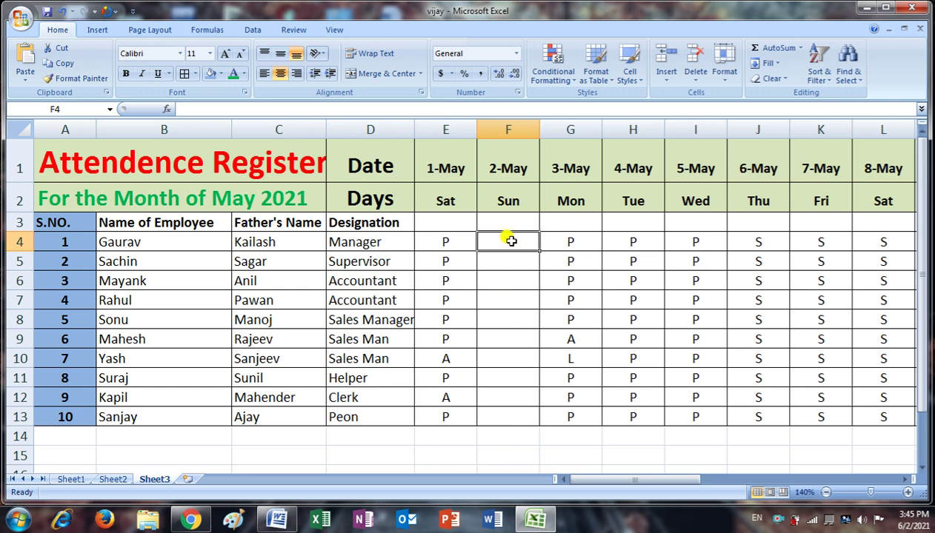
Step: Enter 'Weekly off' in F4, fill it down, then delete the copies below F4
type("Weekly off")
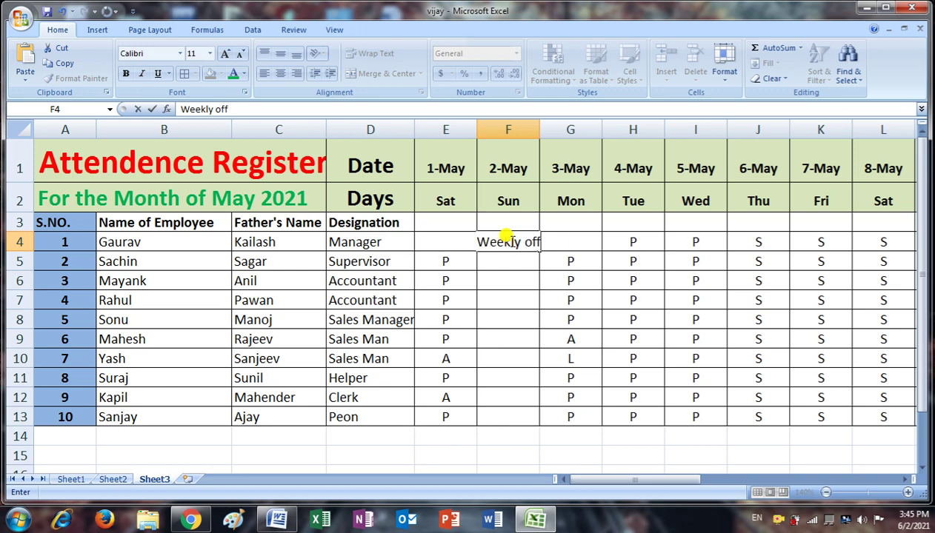
key("Return")
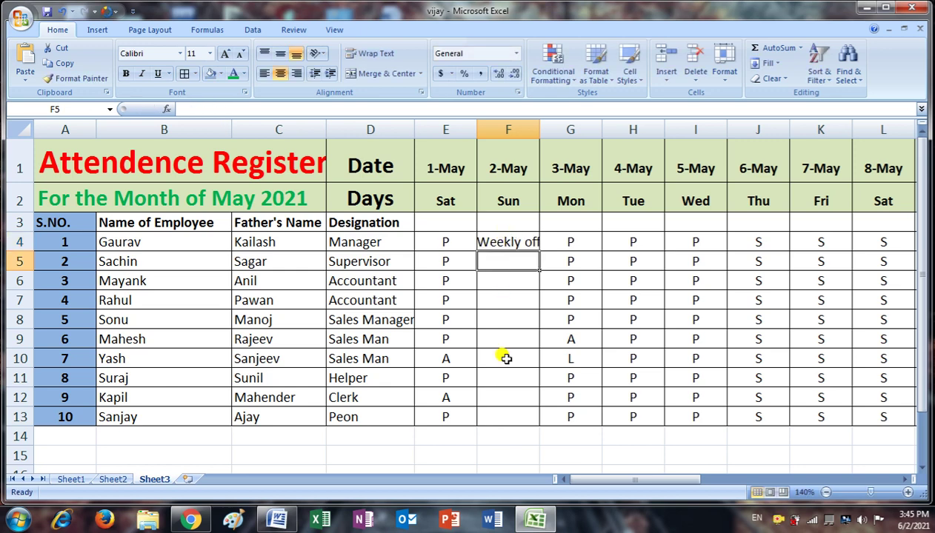
left_click(513, 241)
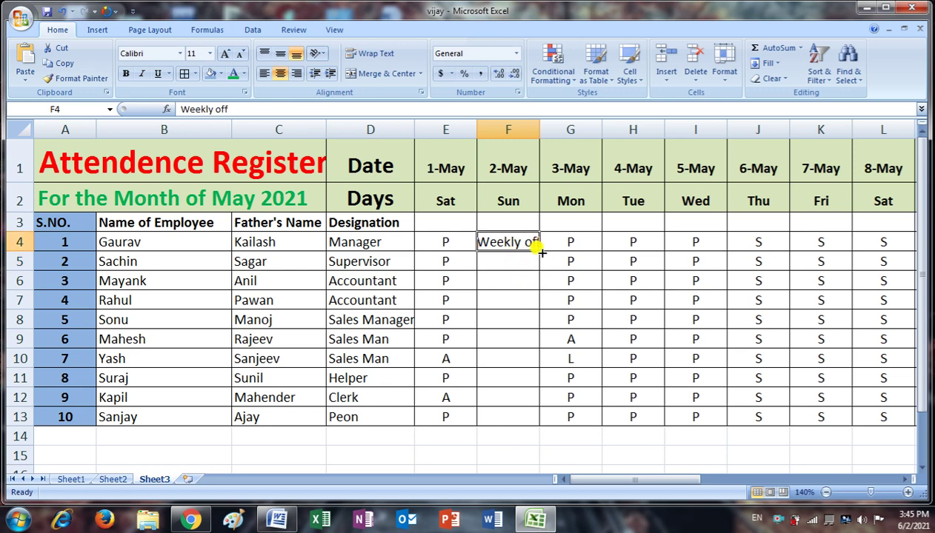
left_click_drag(540, 251, 539, 418)
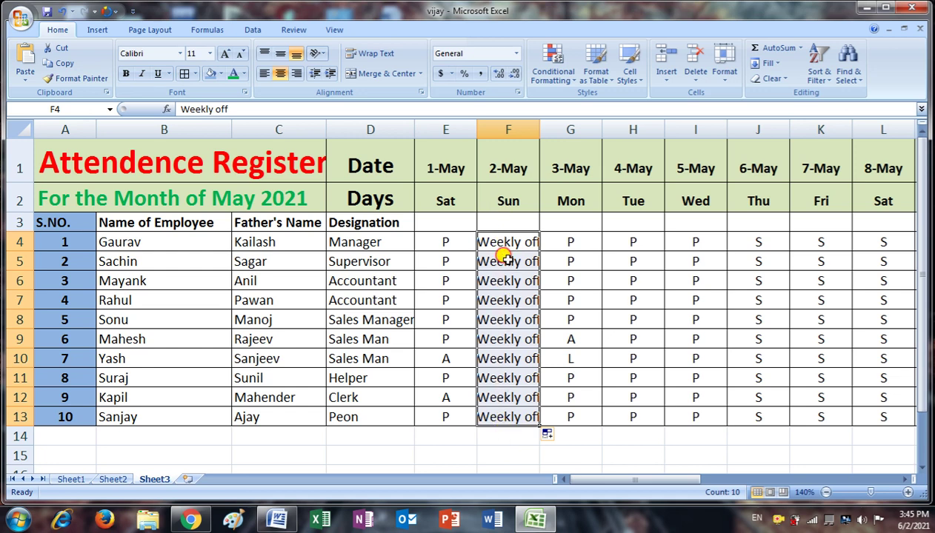
left_click_drag(508, 255, 507, 413)
key("Delete")
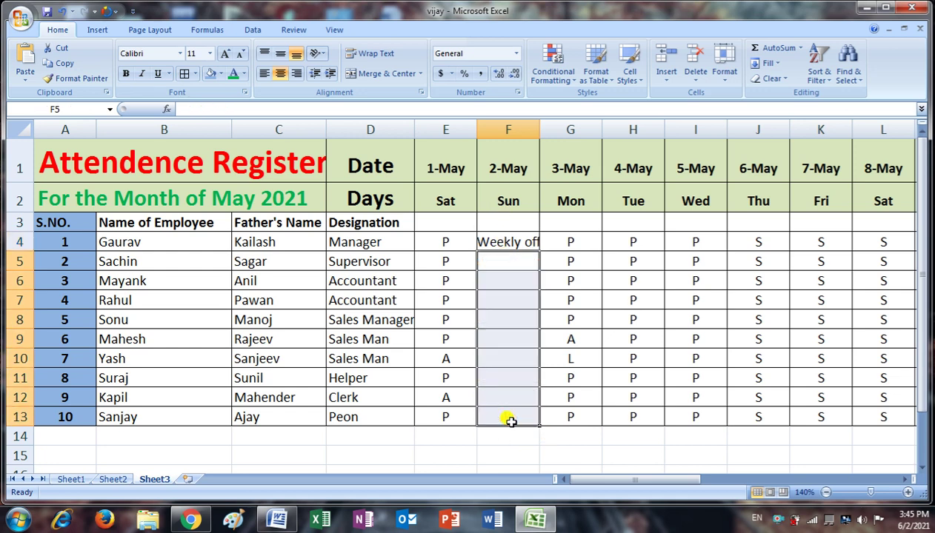
Step: Retry filling 'Weekly off' down a few rows and undo it, keeping only F4
left_click(500, 238)
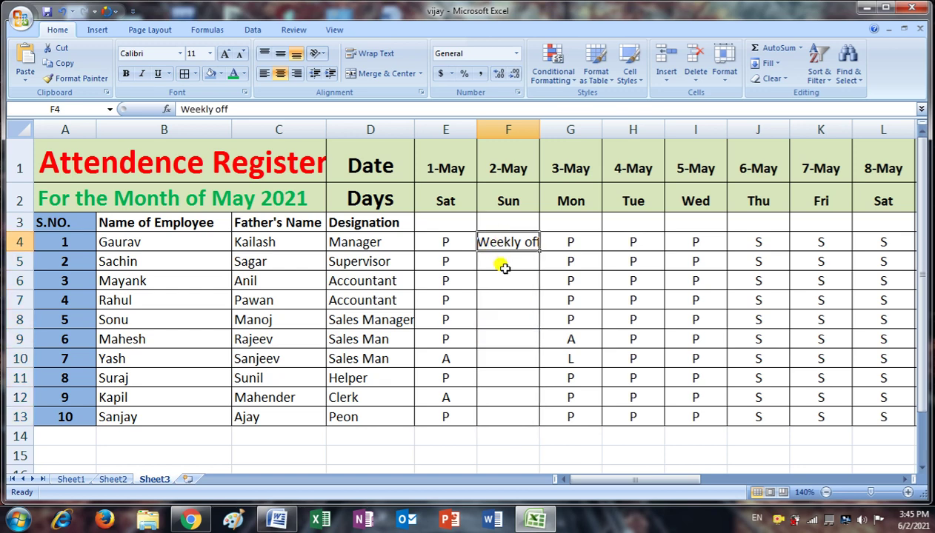
left_click_drag(503, 242, 506, 386)
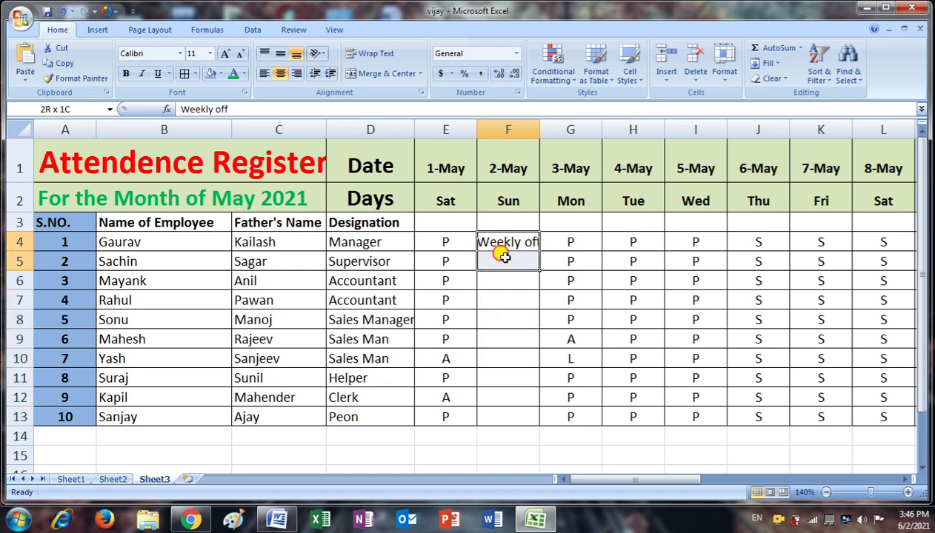
left_click(512, 320)
left_click(525, 241)
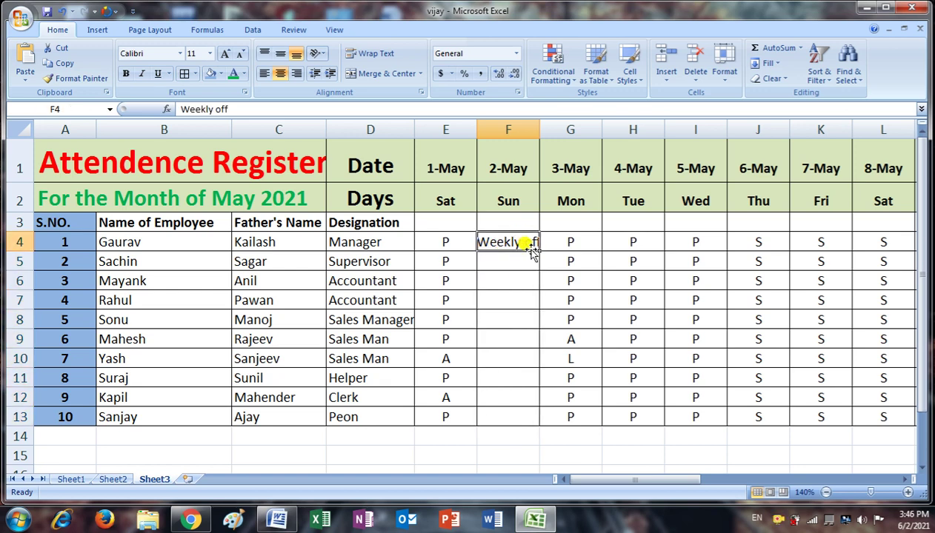
left_click_drag(541, 253, 543, 317)
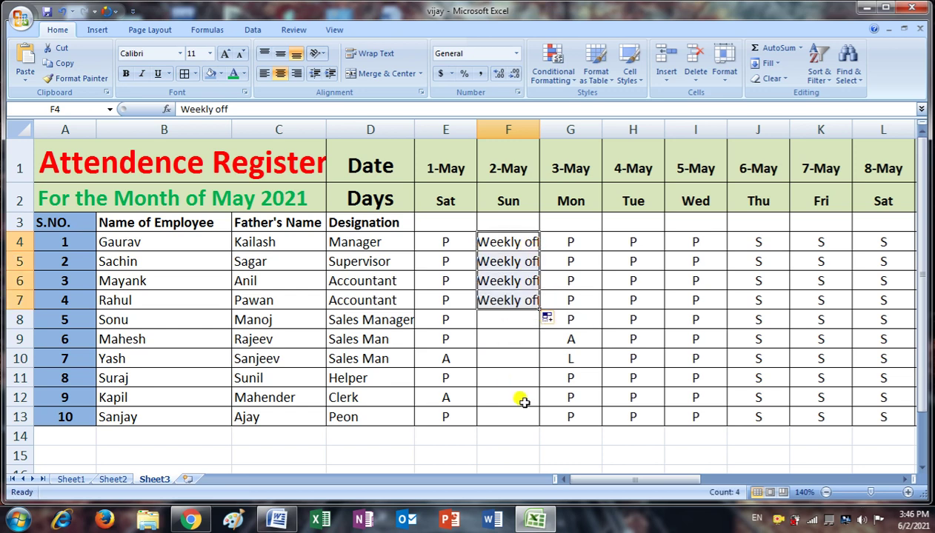
key("ctrl+z")
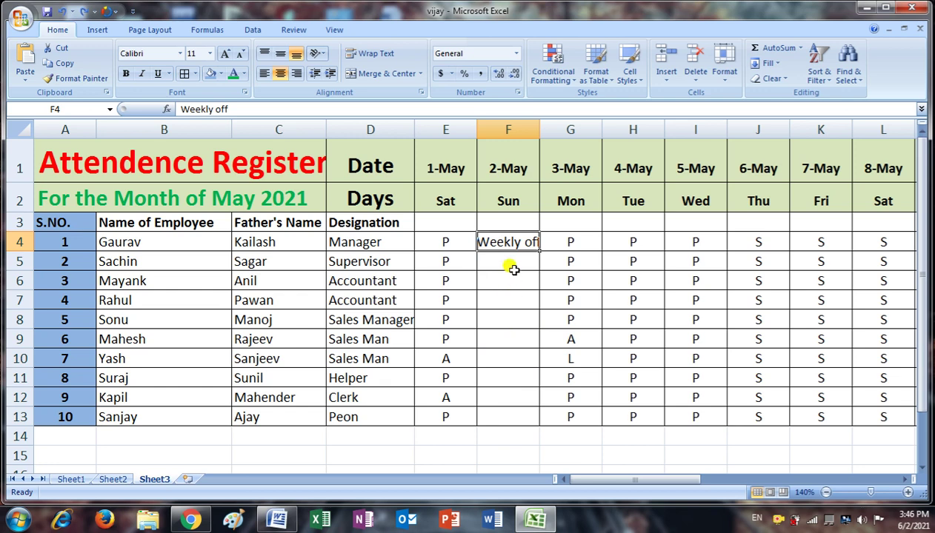
Step: Merge F4:F13 and make 'Weekly off' bold vertical text
left_click_drag(502, 237, 505, 419)
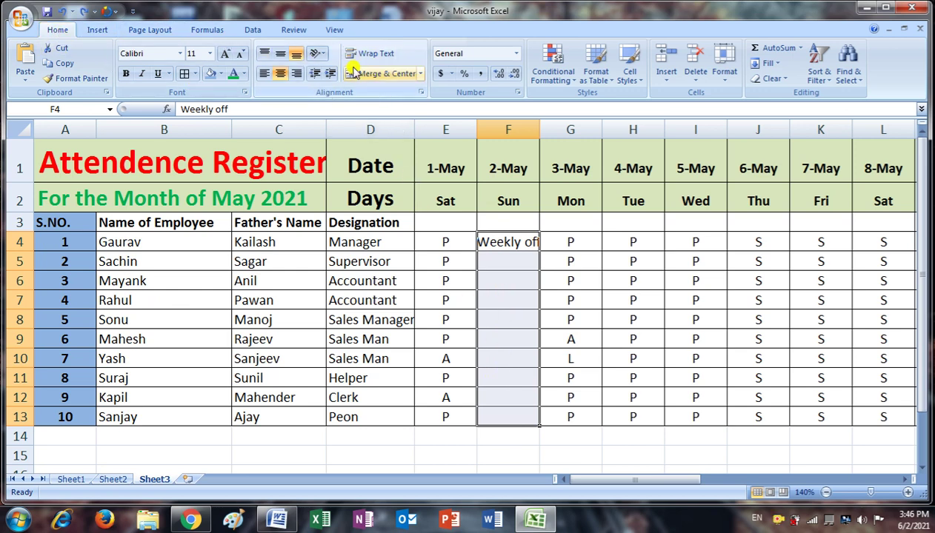
left_click(382, 77)
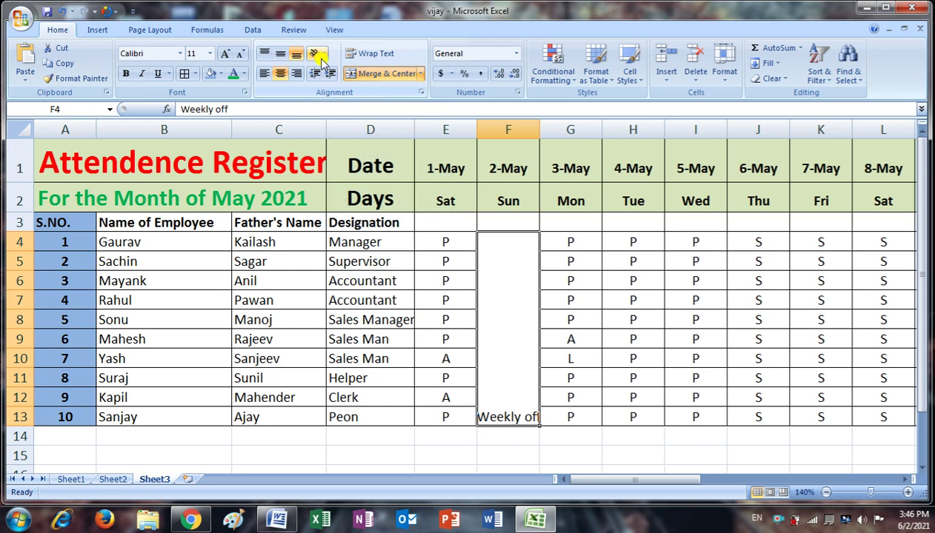
left_click(315, 57)
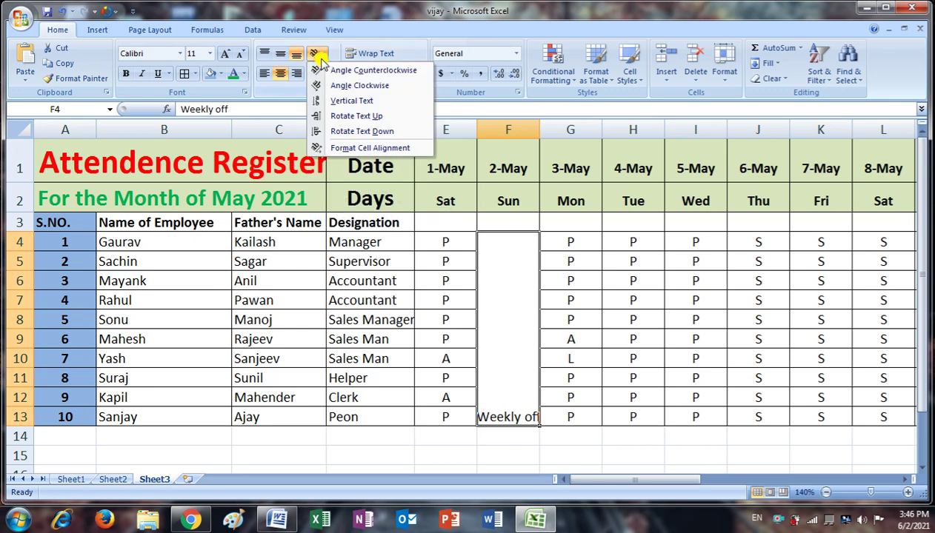
left_click(356, 101)
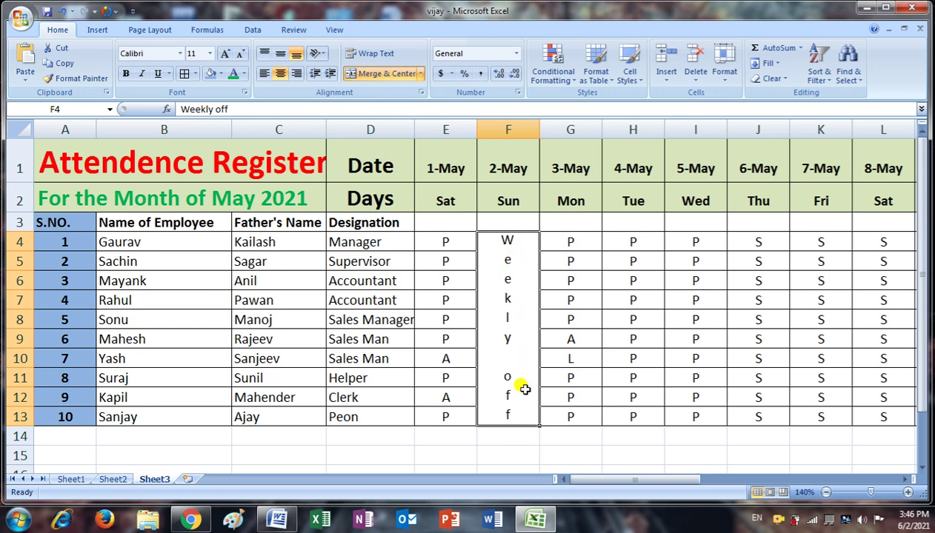
left_click(127, 76)
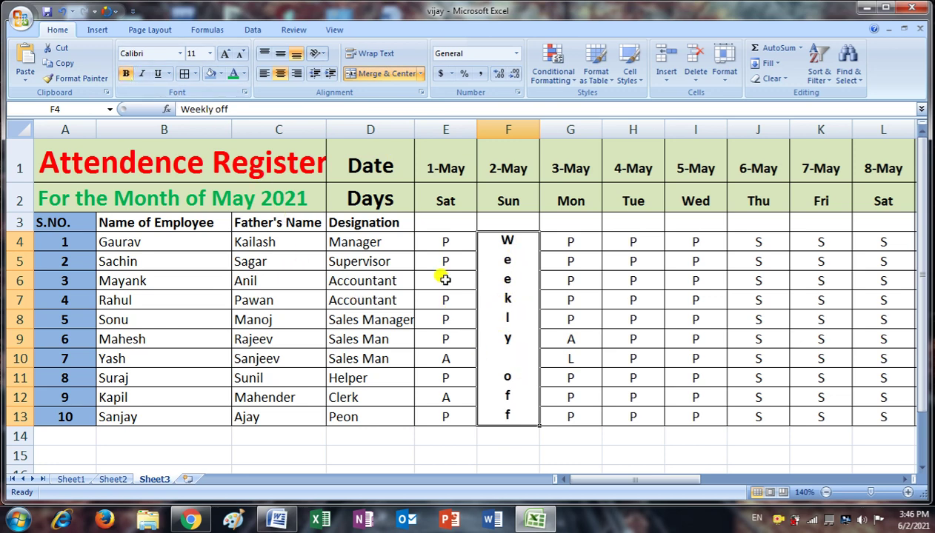
Step: Give the merged Weekly off cell F4:F13 a red fill
left_click(222, 74)
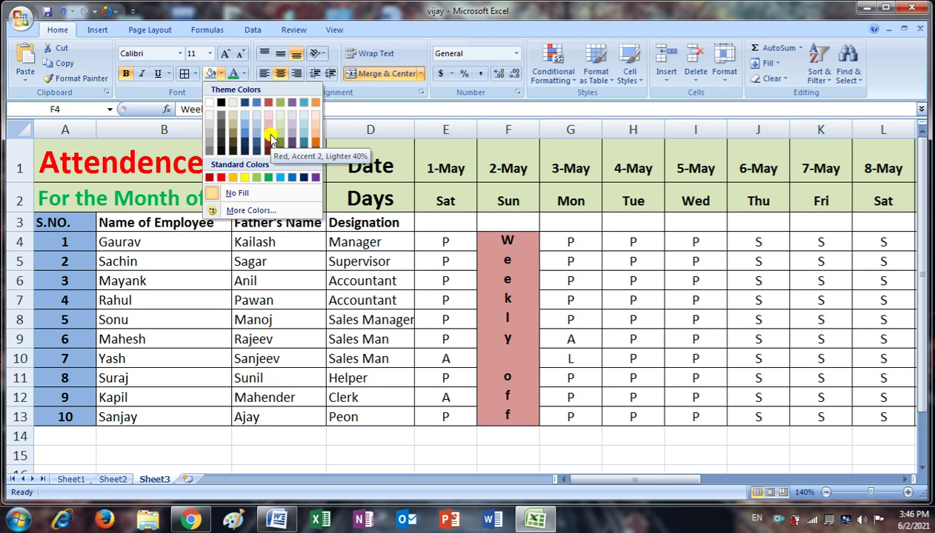
left_click(220, 178)
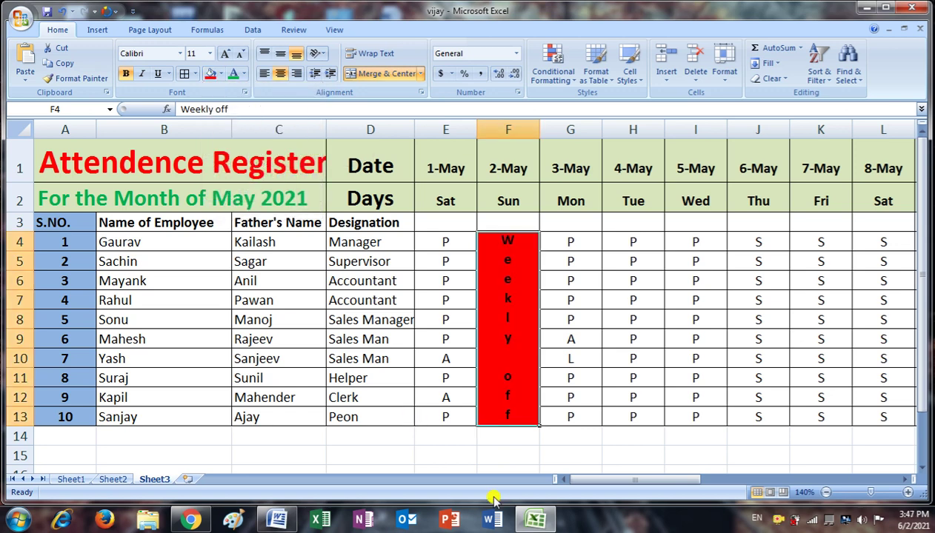
left_click(508, 260)
Step: Copy the red Weekly off block and paste it at M4 (9-May) and S4 (15-May)
left_click(67, 64)
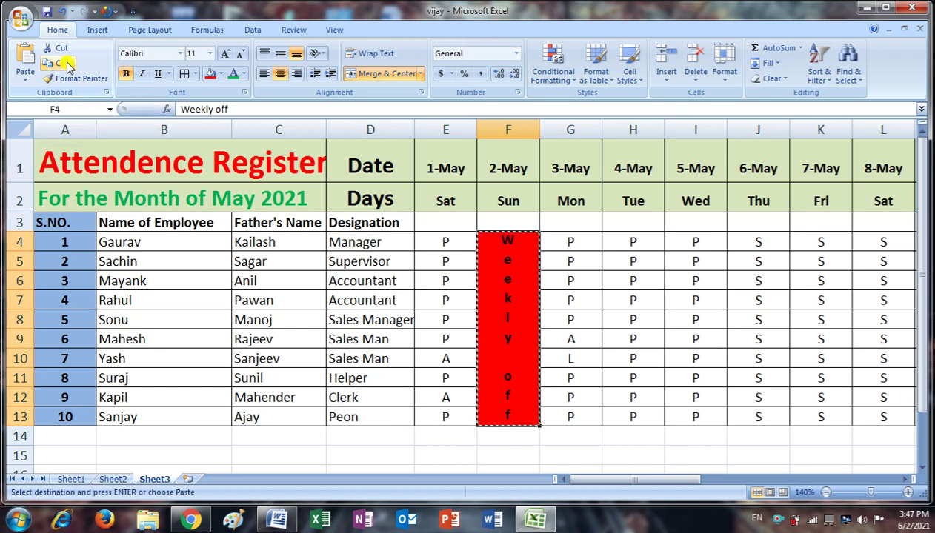
left_click_drag(641, 480, 665, 478)
left_click(647, 244)
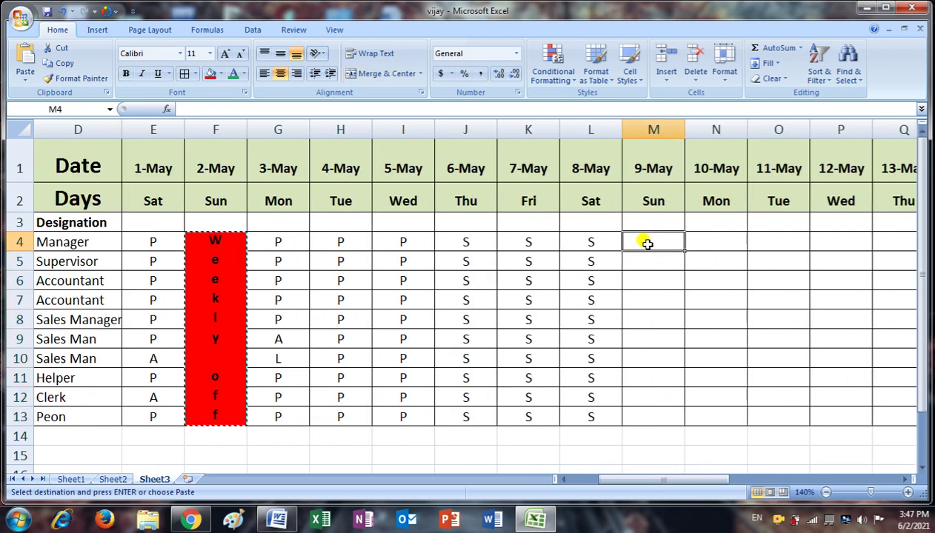
left_click(26, 65)
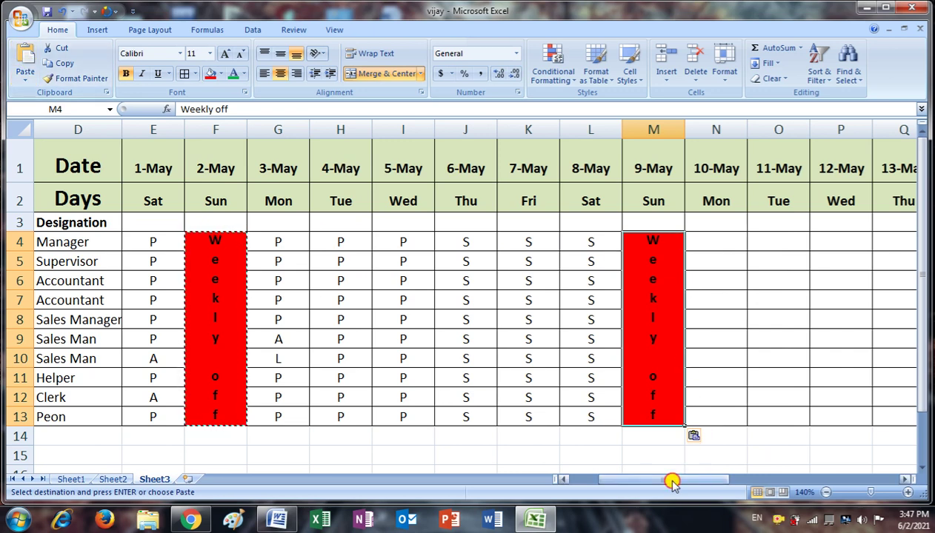
left_click_drag(670, 482, 705, 485)
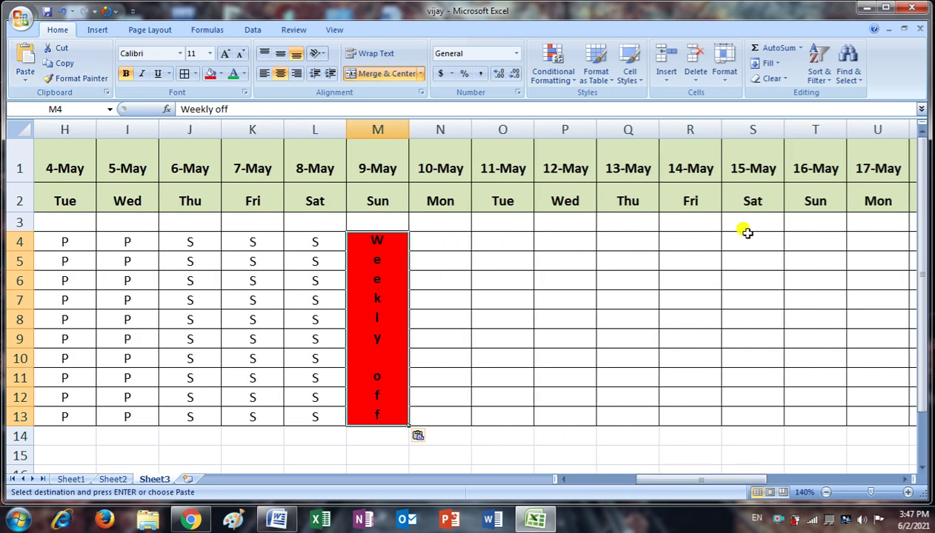
left_click(745, 237)
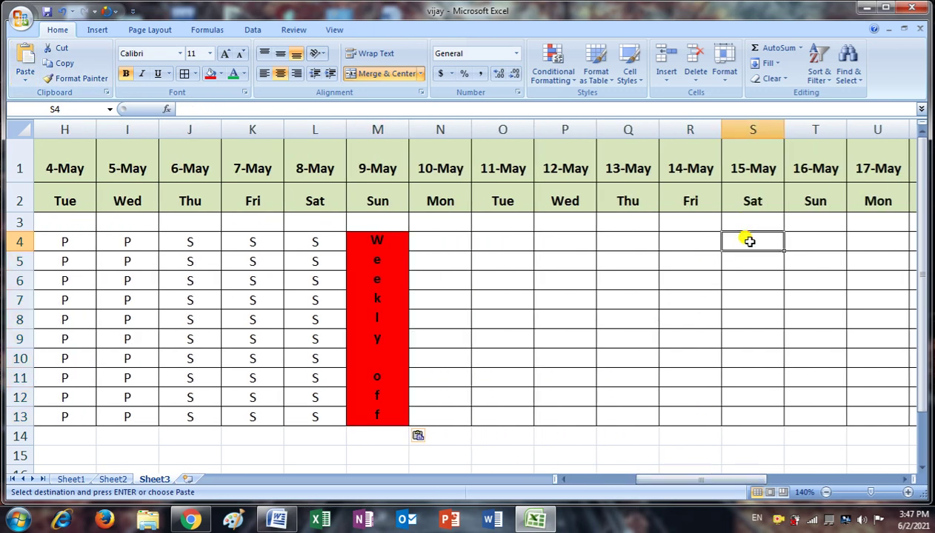
left_click(26, 56)
Step: Paste the Weekly off block at AA4 (23-May) and AH4 (30-May)
left_click_drag(670, 479, 726, 479)
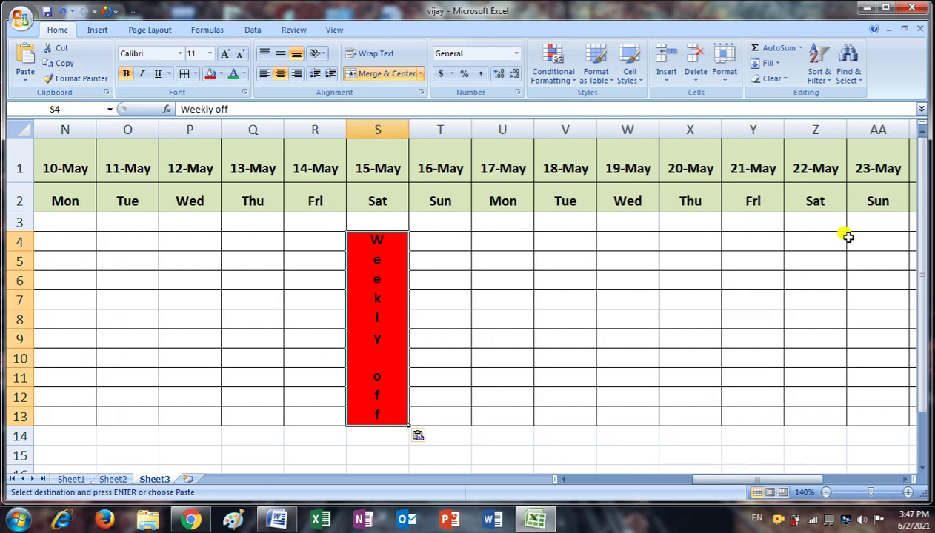
left_click(880, 237)
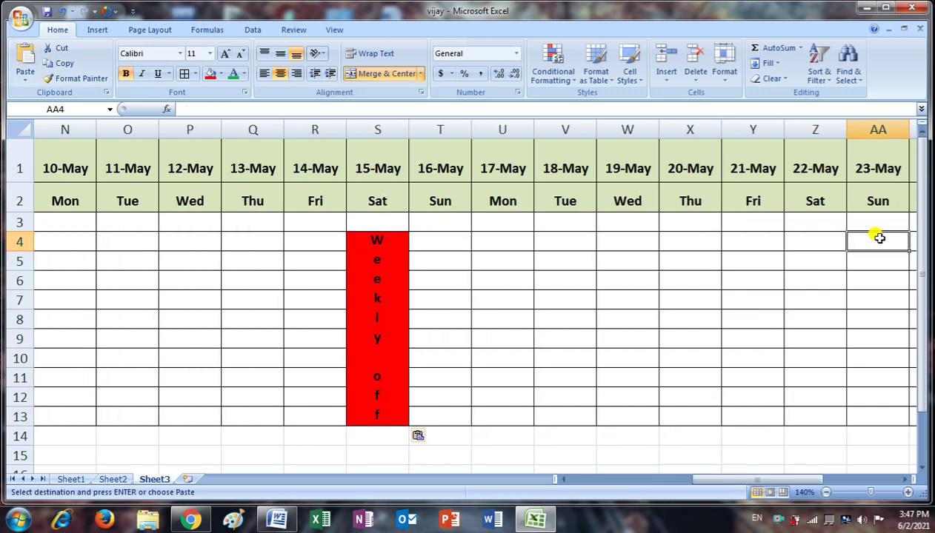
left_click(24, 63)
left_click_drag(752, 480, 843, 479)
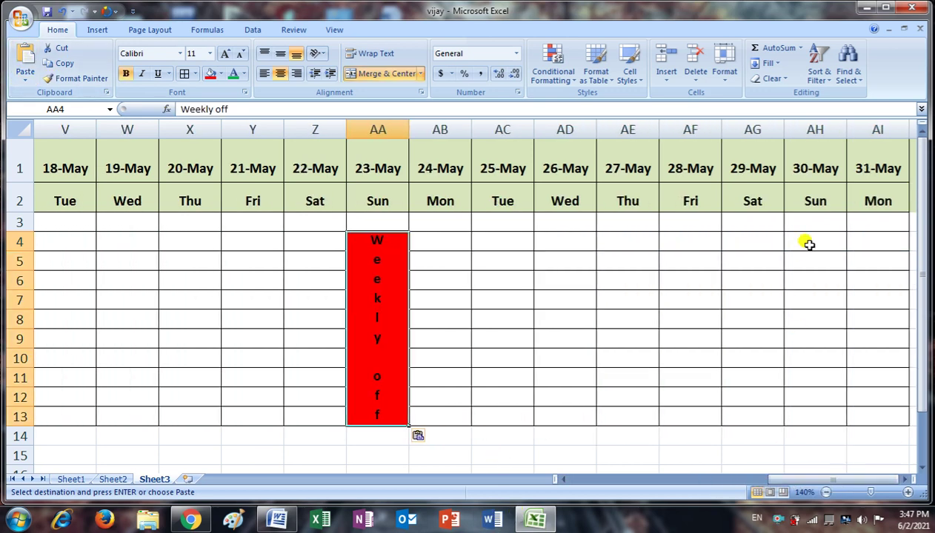
left_click(816, 235)
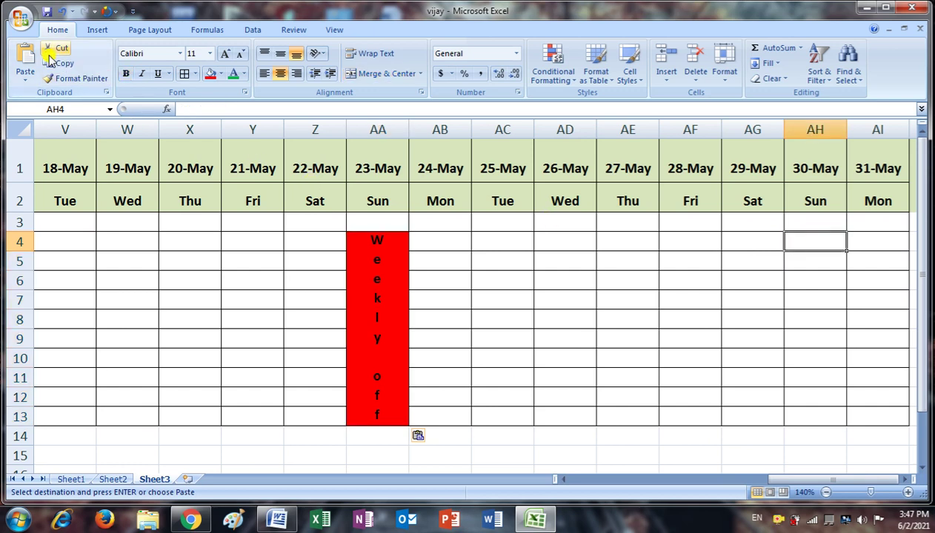
left_click(25, 63)
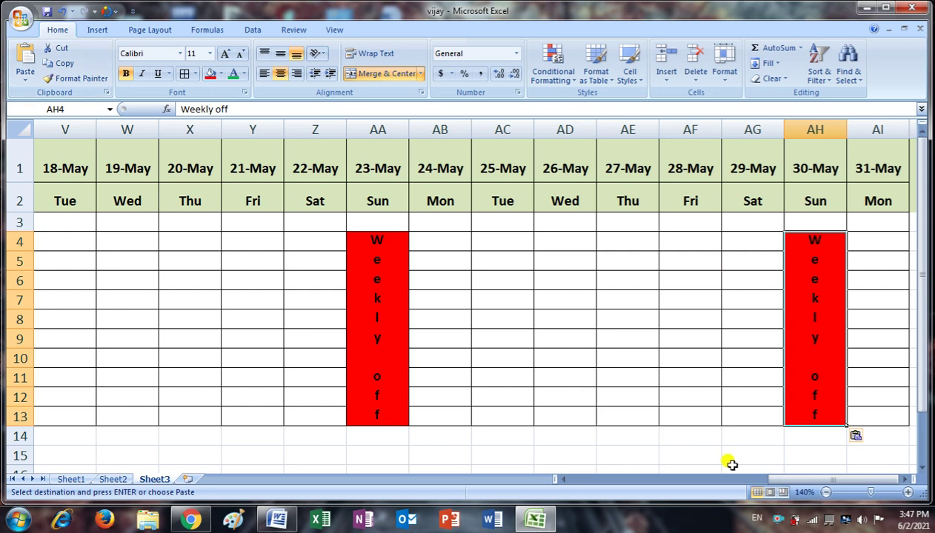
left_click_drag(793, 482, 526, 457)
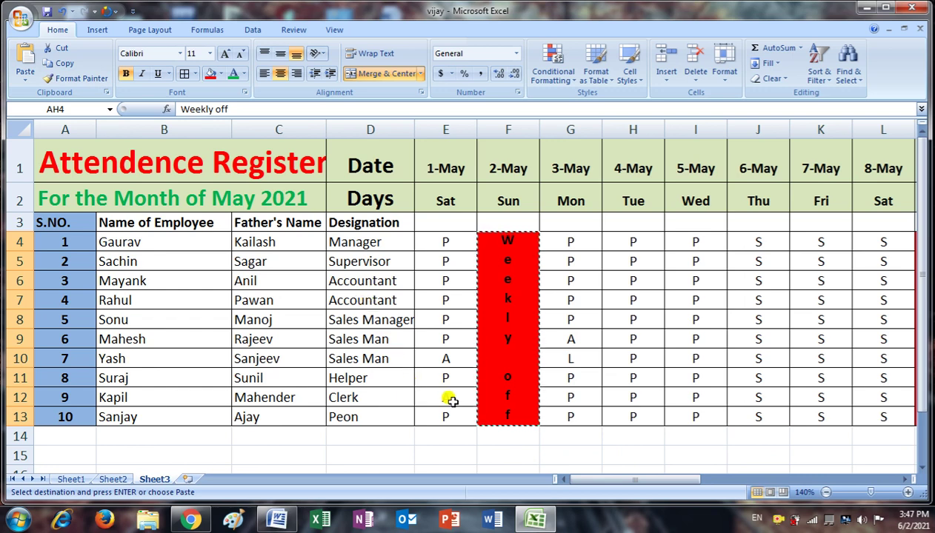
left_click(436, 237)
left_click(552, 241)
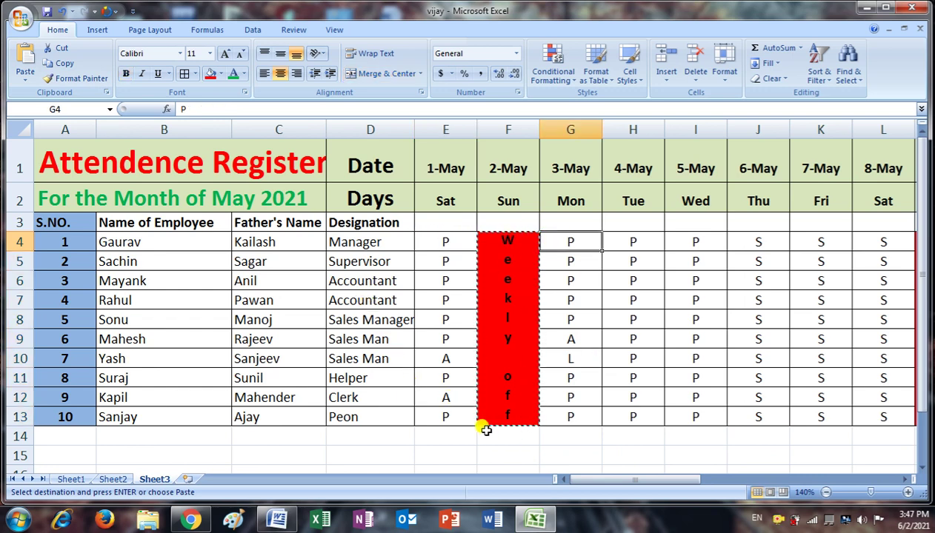
double_click(595, 337)
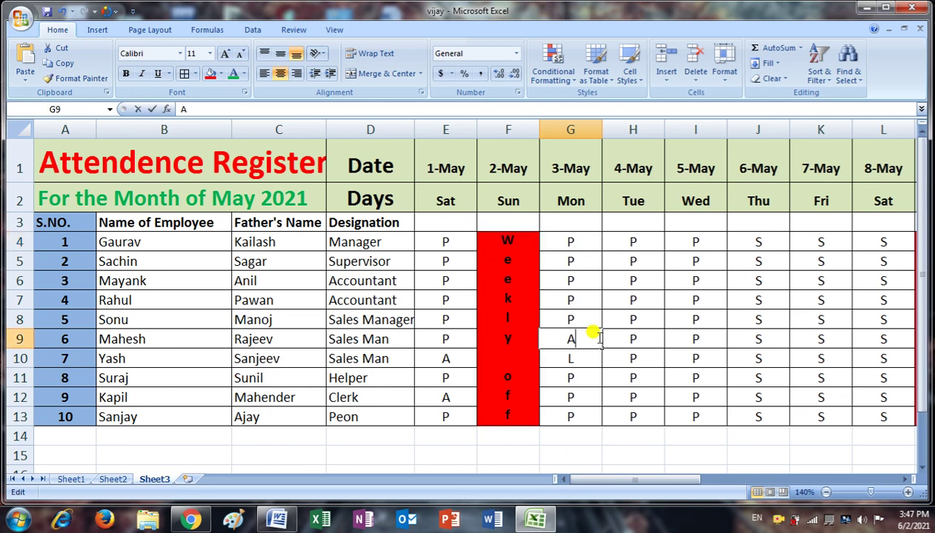
left_click(630, 280)
left_click(579, 294)
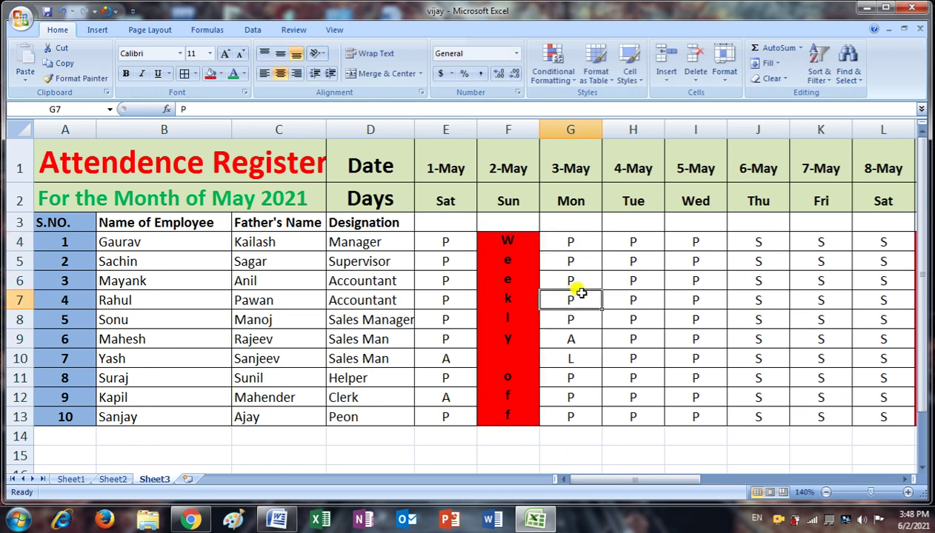
left_click(455, 243)
left_click(655, 242)
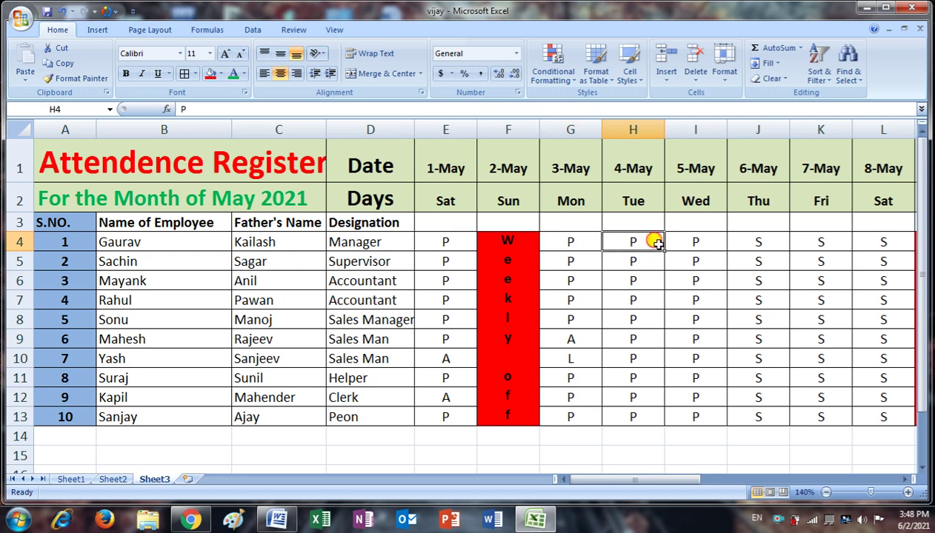
left_click(755, 238)
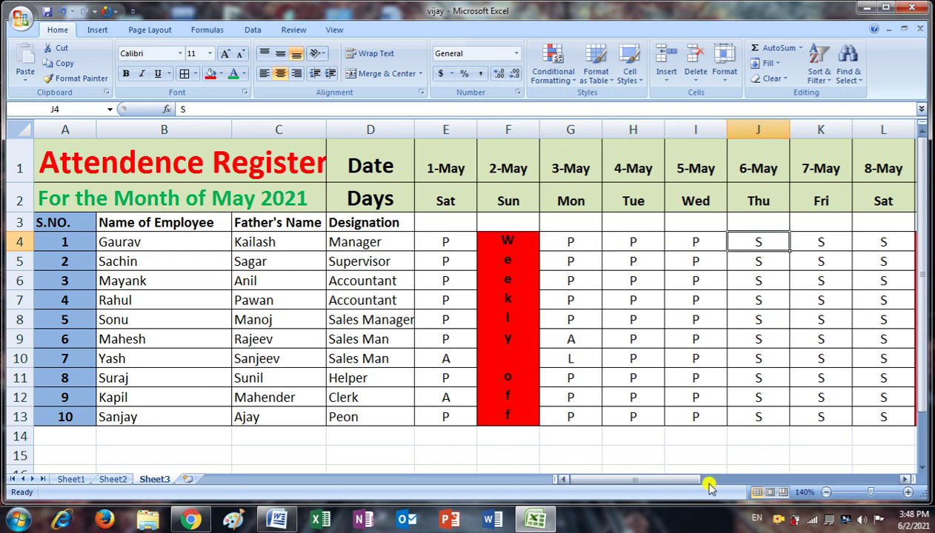
left_click_drag(661, 478, 771, 480)
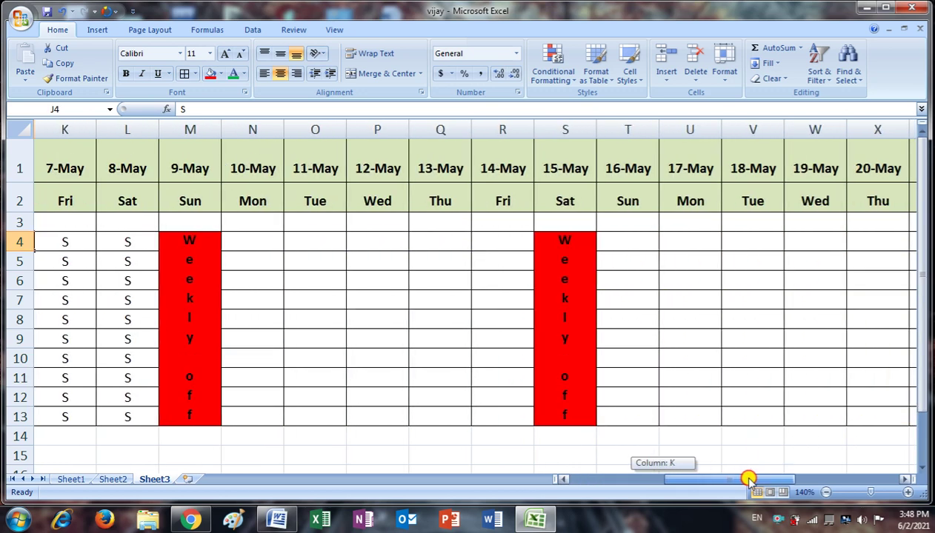
left_click_drag(705, 478, 841, 481)
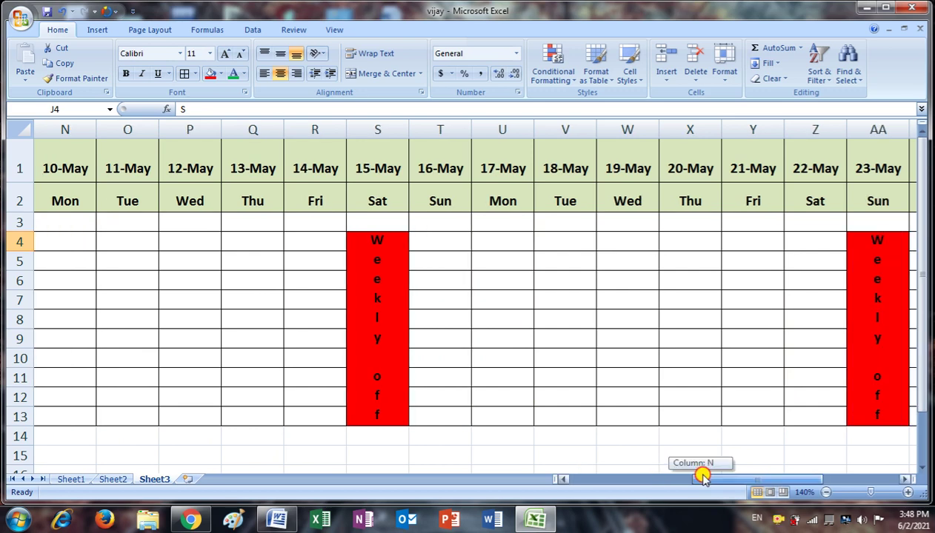
left_click(905, 480)
left_click(905, 479)
left_click(906, 479)
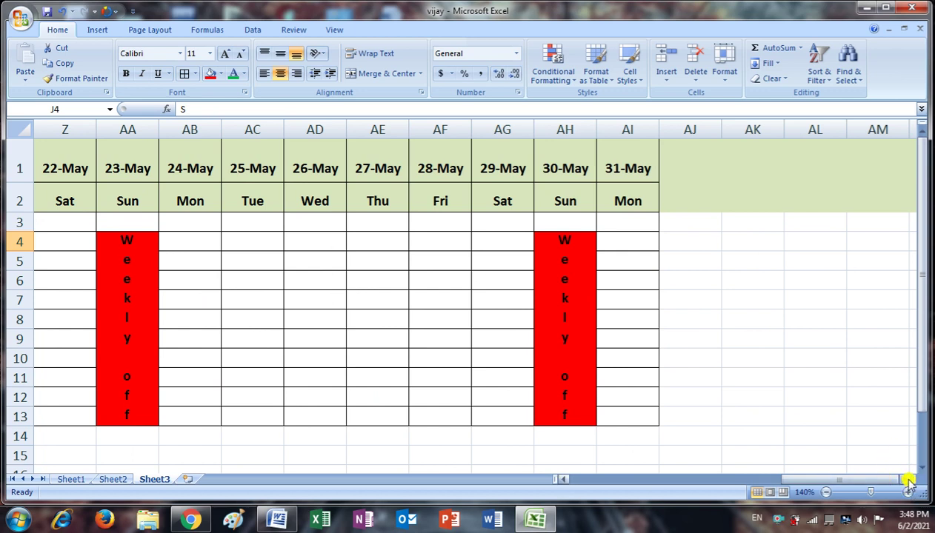
left_click(905, 479)
left_click(906, 480)
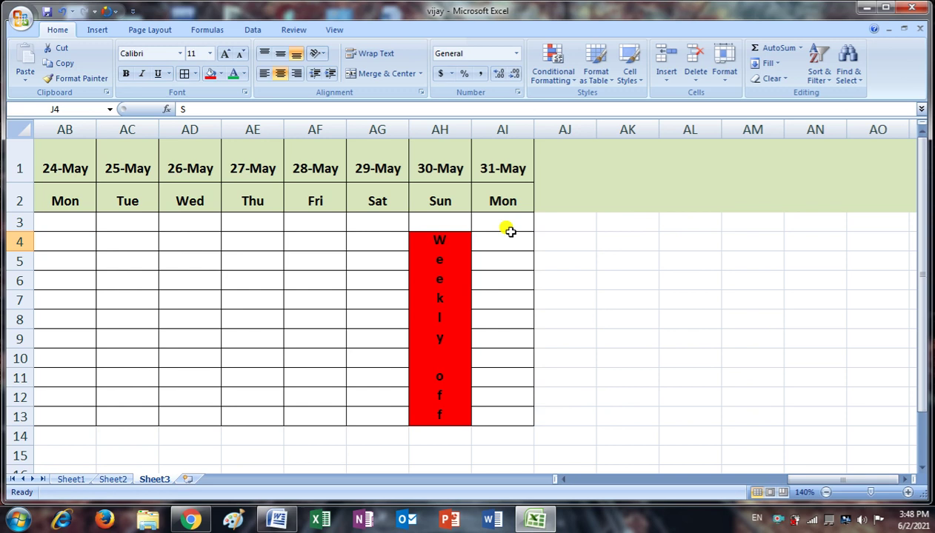
Step: Apply All Borders to the empty block AJ1:AL13 after 31-May
mouse_move(553, 148)
left_mouse_down()
mouse_move(630, 398)
mouse_move(687, 409)
left_mouse_up()
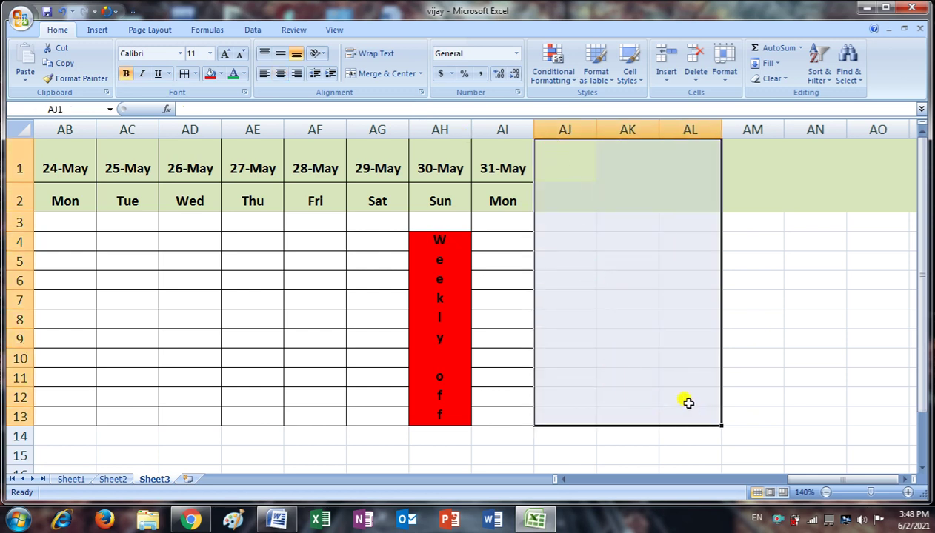
left_click(194, 74)
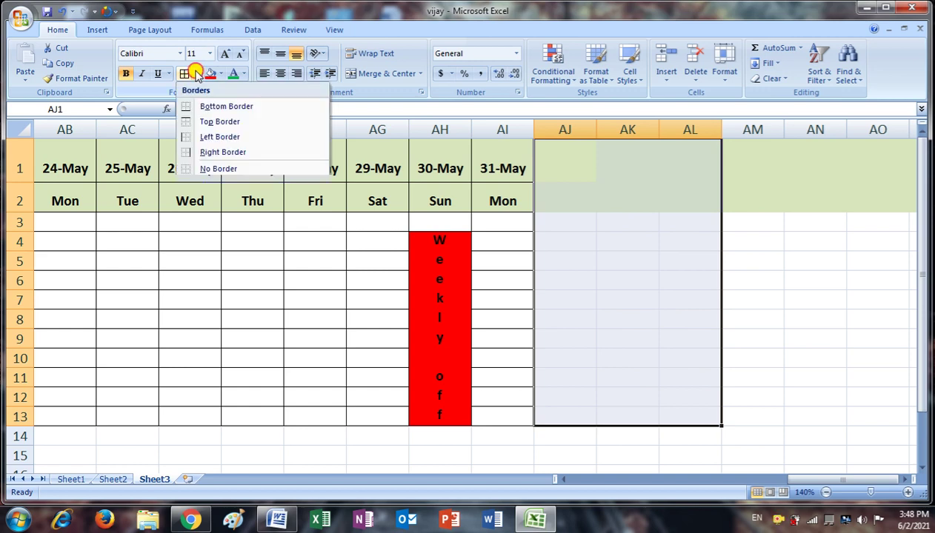
left_click(208, 184)
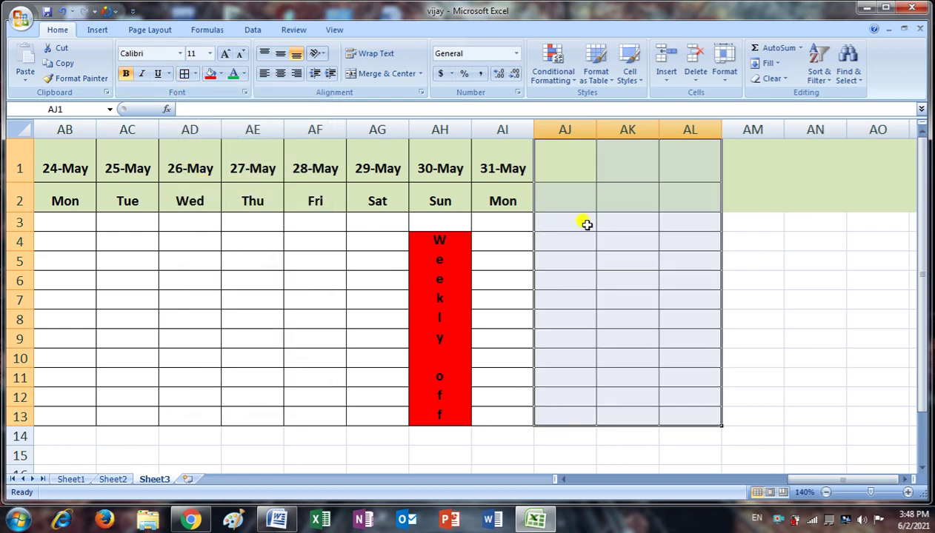
Step: Merge and centre AJ1:AL1 and begin typing the 'Total' heading
left_click_drag(568, 158, 667, 158)
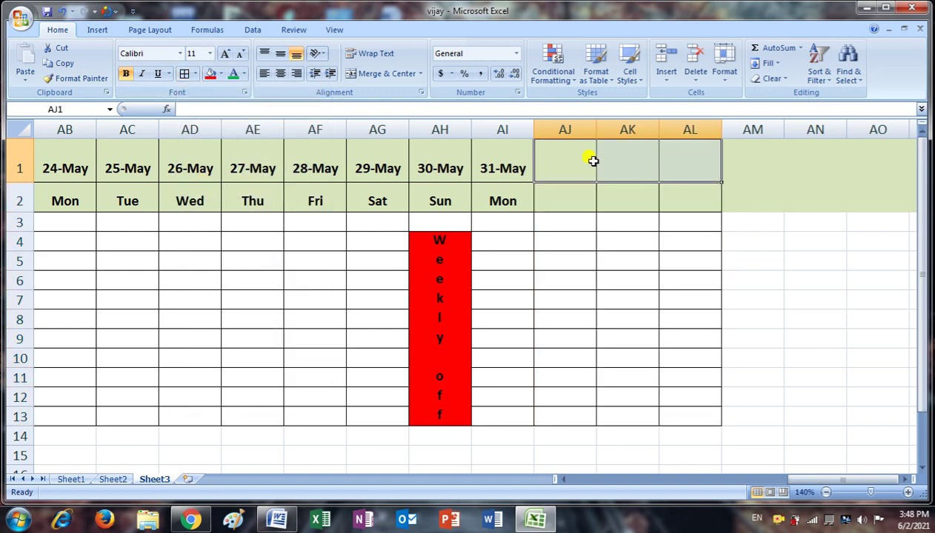
left_click(352, 74)
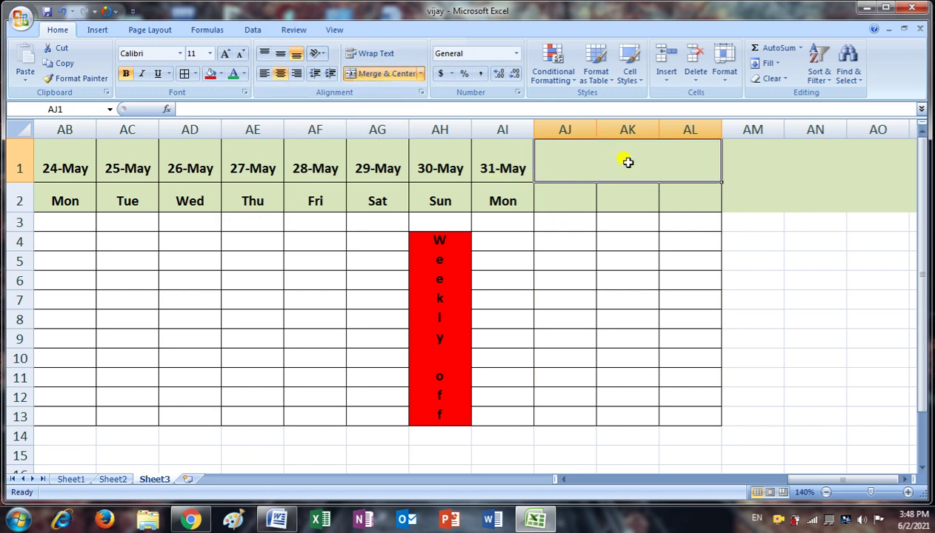
type("Total")
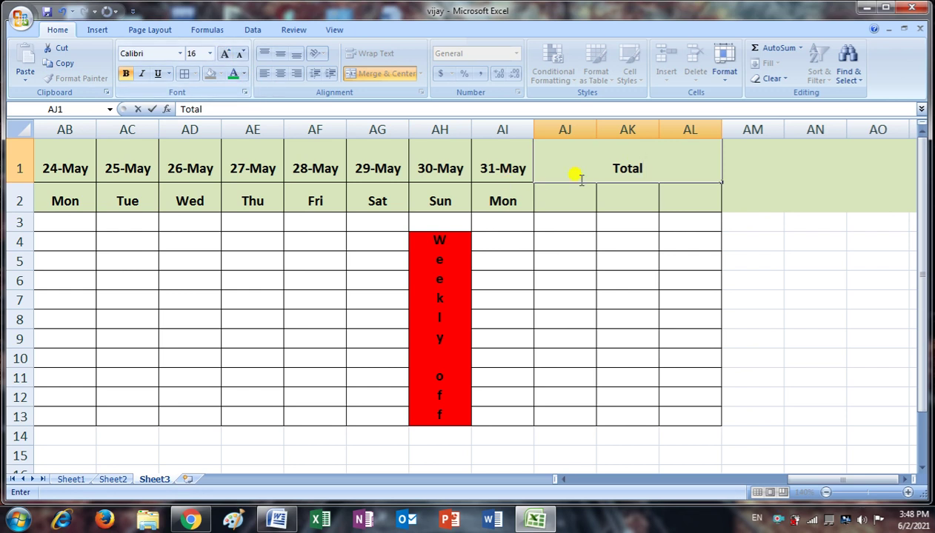
Step: Finish the 'Total' heading and enlarge its font to 22
left_click(599, 224)
left_click(599, 169)
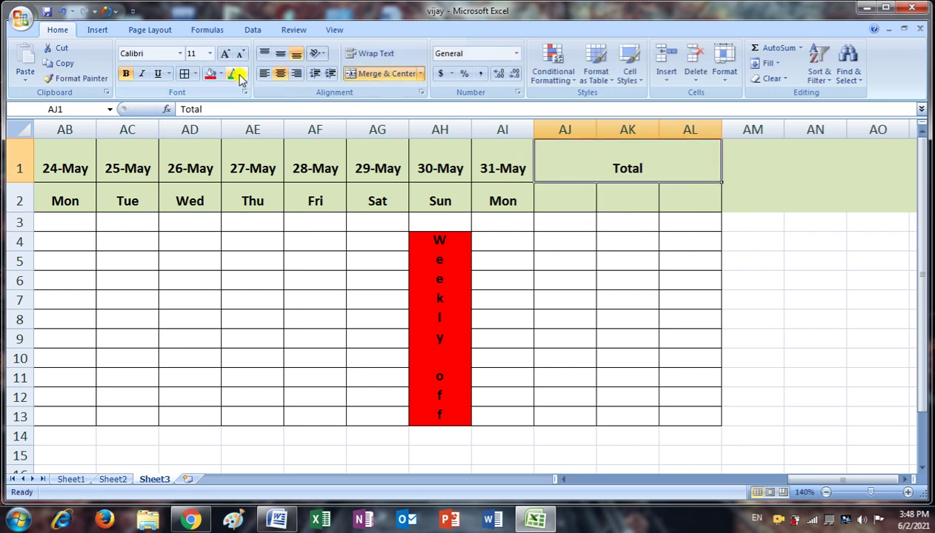
left_click(225, 53)
left_click(226, 54)
left_click(226, 53)
left_click(226, 53)
left_click(226, 53)
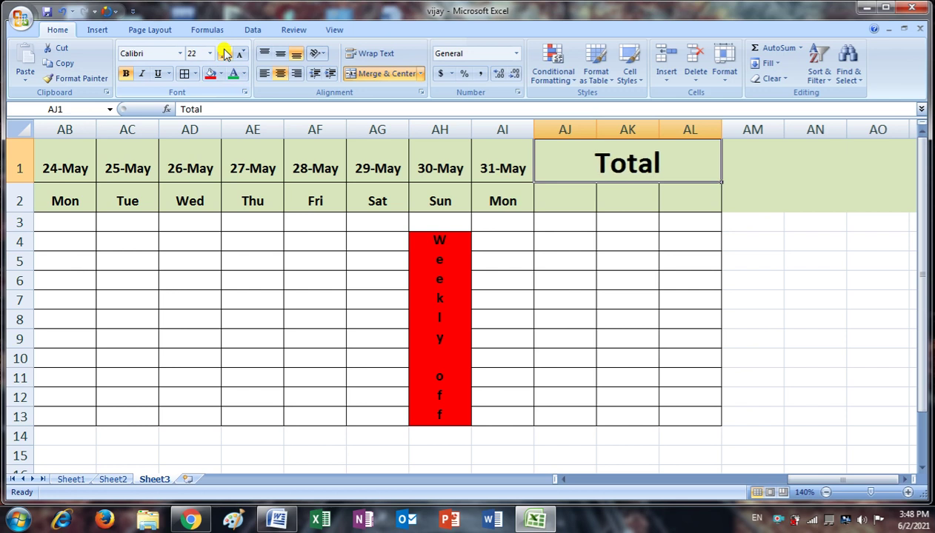
Step: Enter the subheadings Present, Absent and Leave in AJ2, AK2 and AL2
left_click(563, 189)
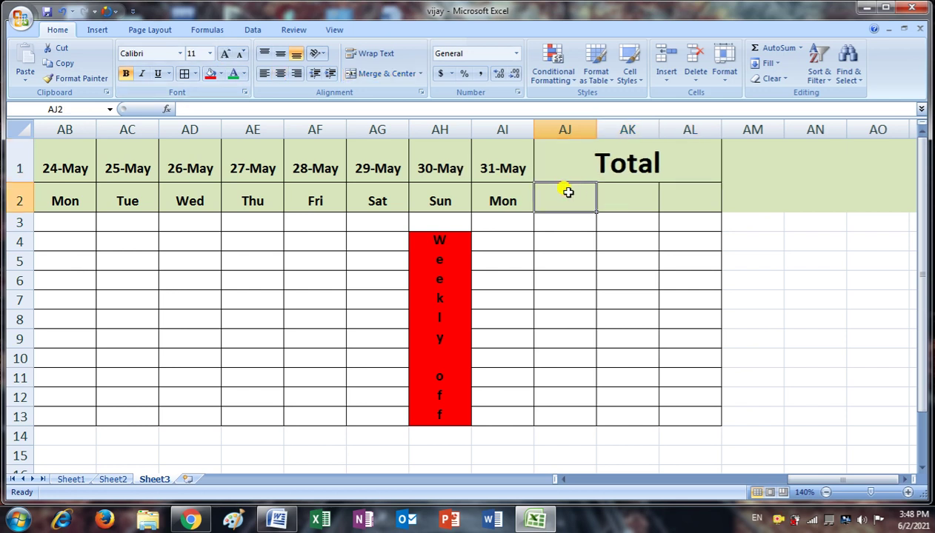
type("Present")
key("Tab")
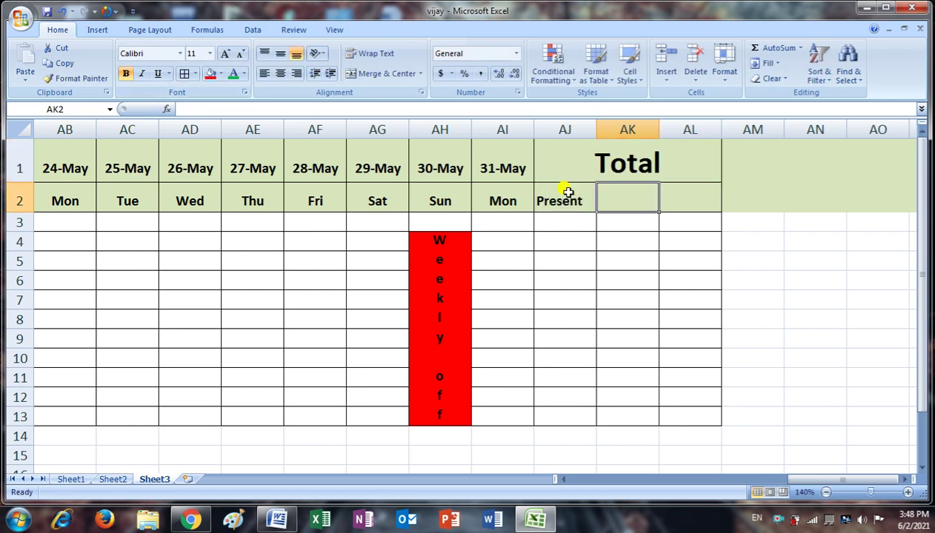
type("Absent")
key("Tab")
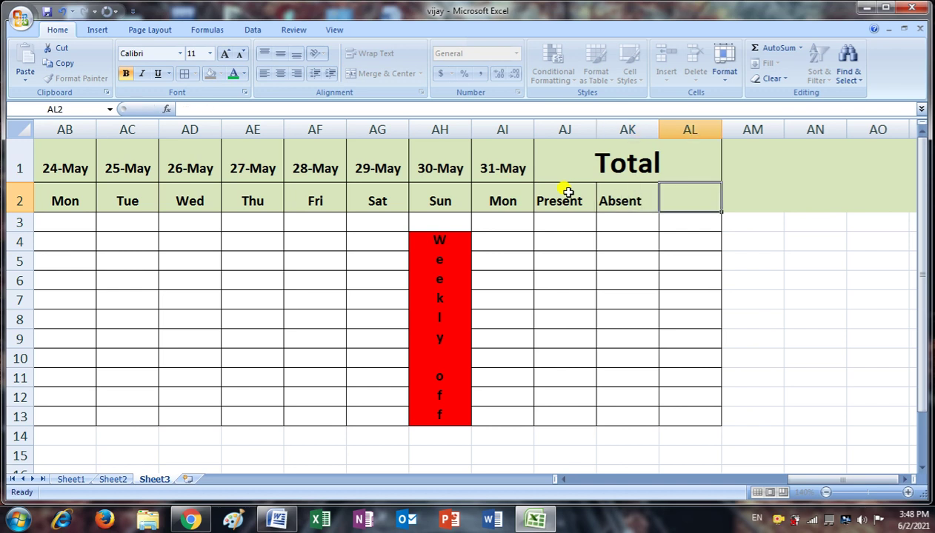
type("Leave")
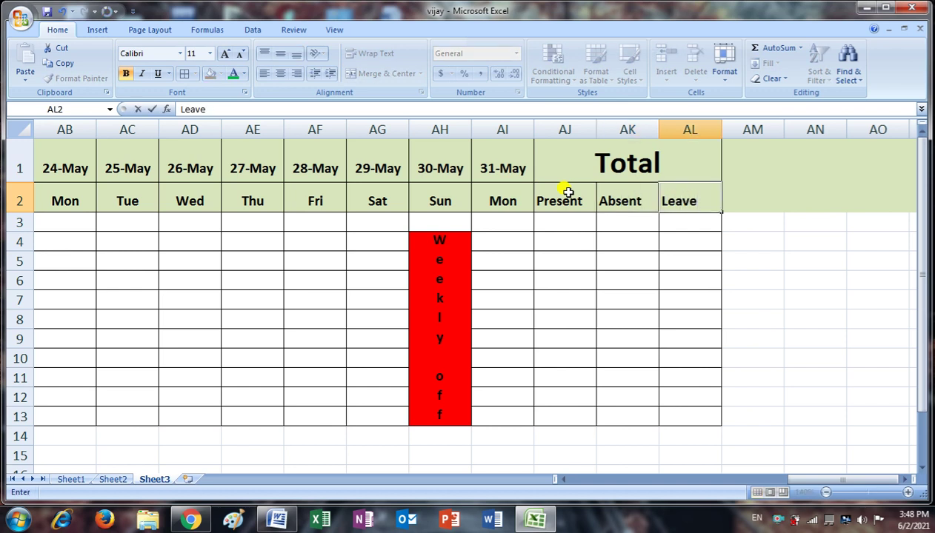
left_click(552, 242)
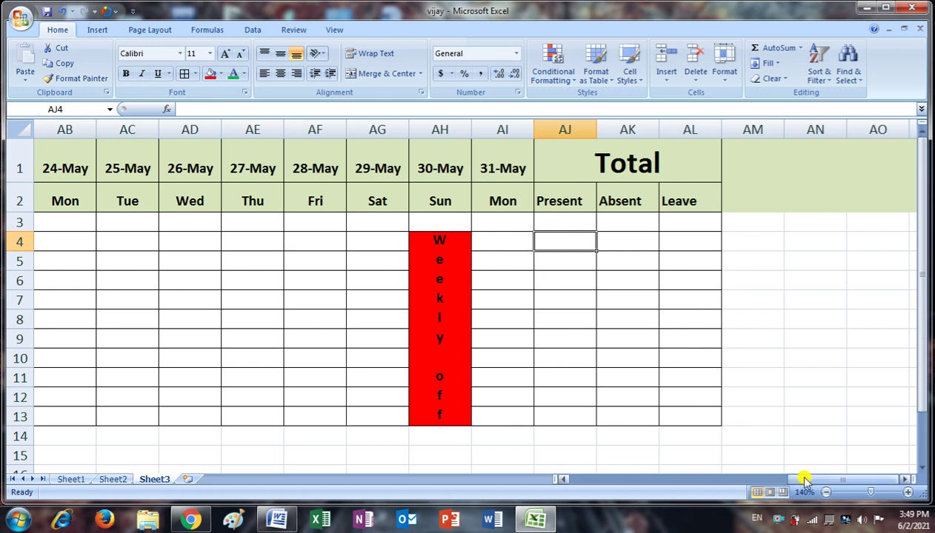
left_click_drag(805, 480, 804, 478)
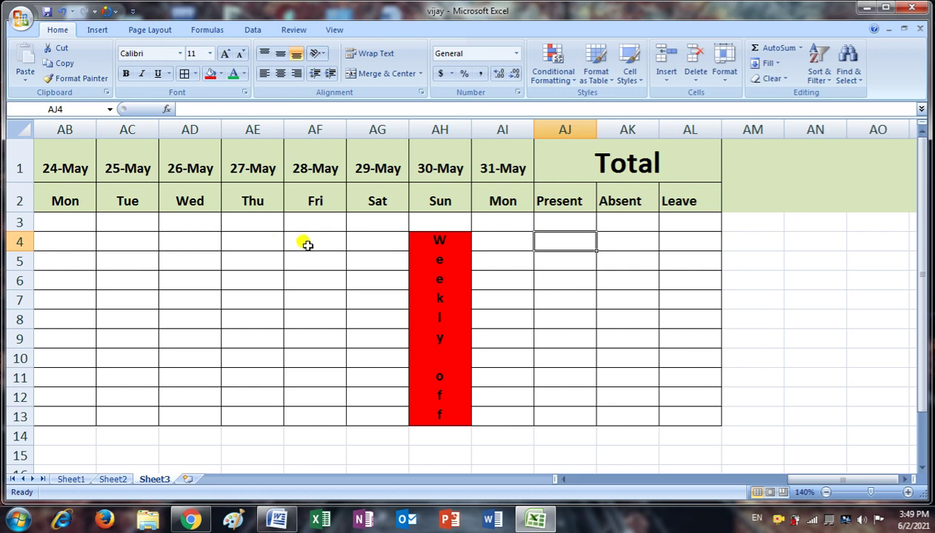
left_click_drag(796, 480, 580, 480)
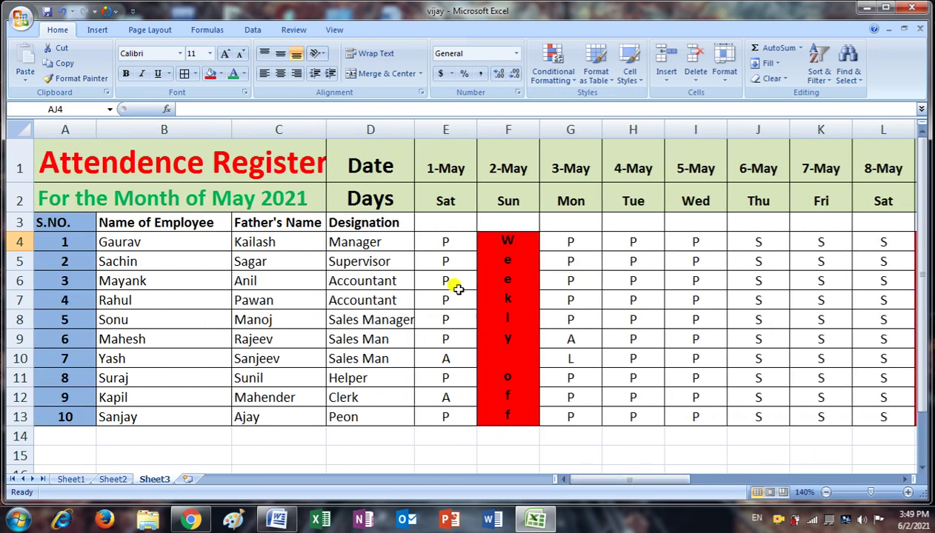
left_click(116, 242)
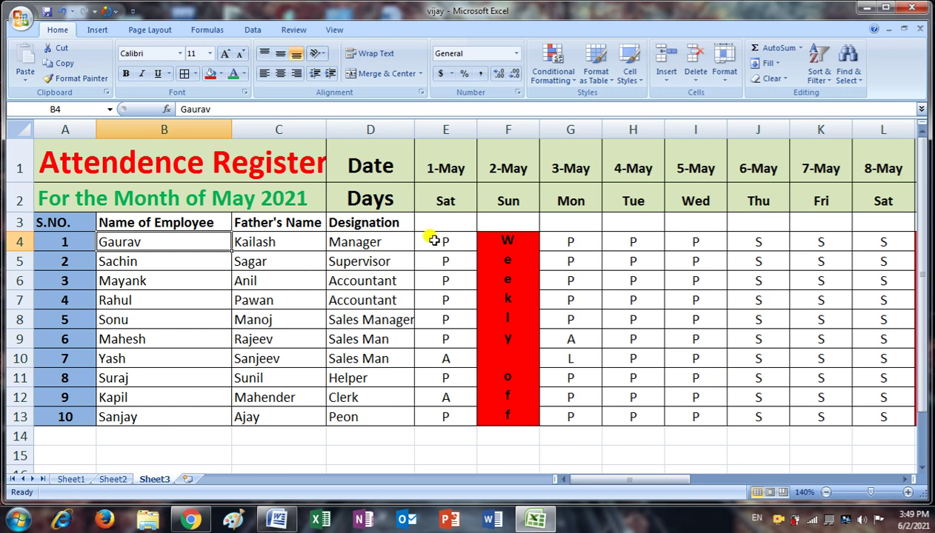
left_click(430, 245)
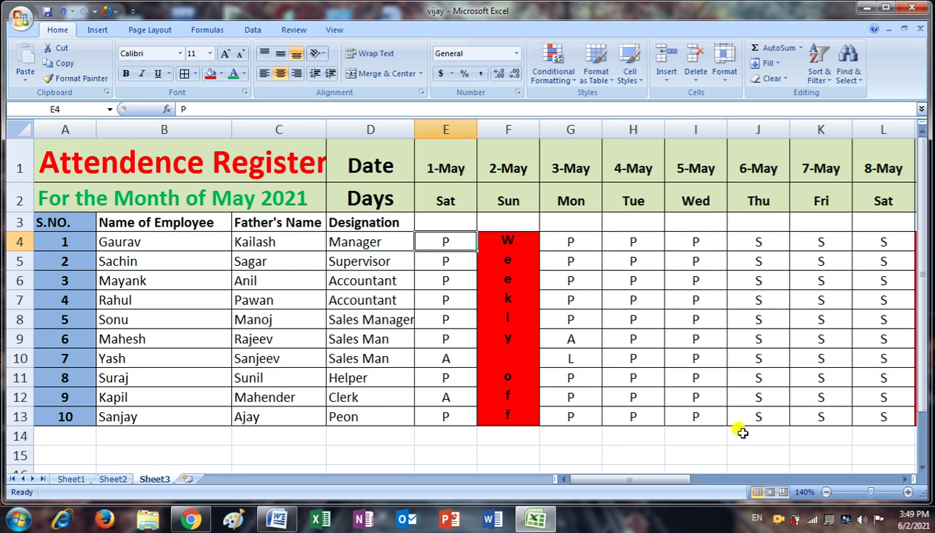
left_click_drag(648, 479, 861, 475)
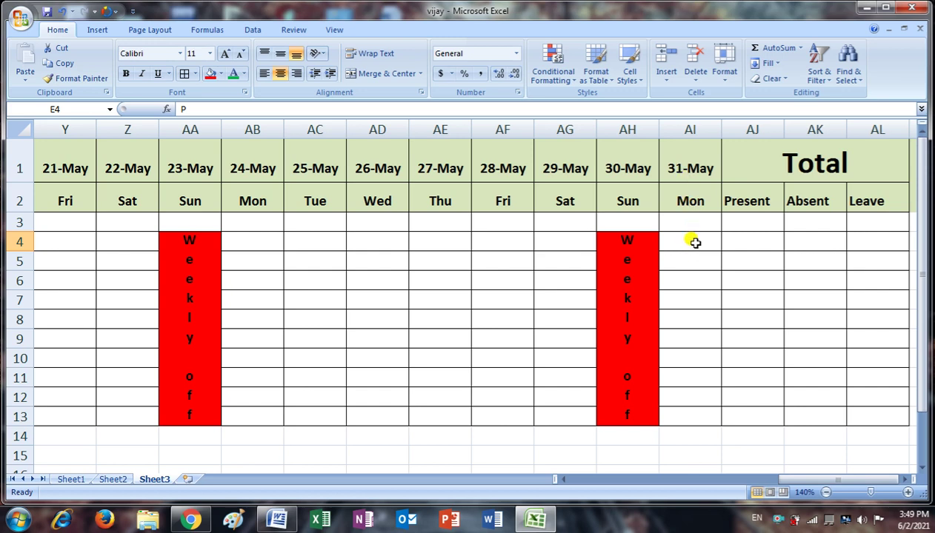
left_click(694, 242)
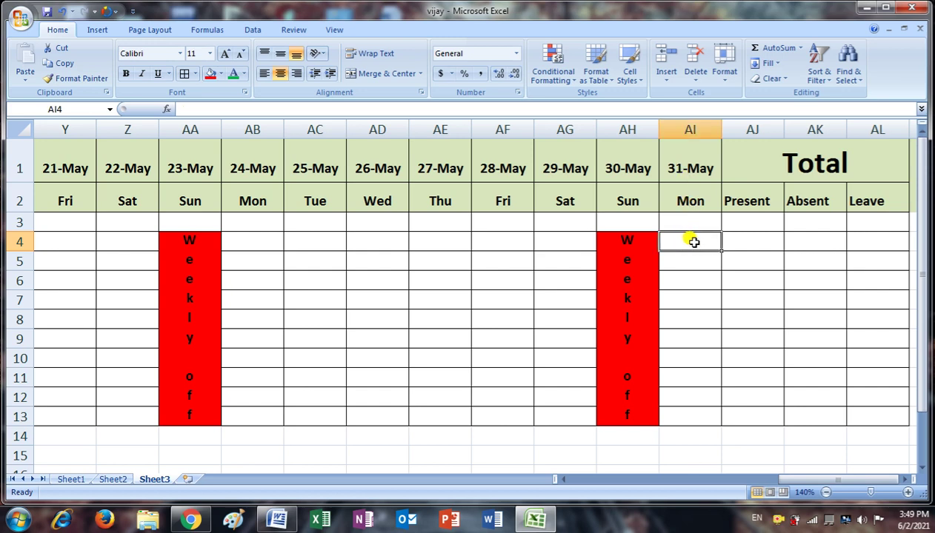
left_click(6, 243)
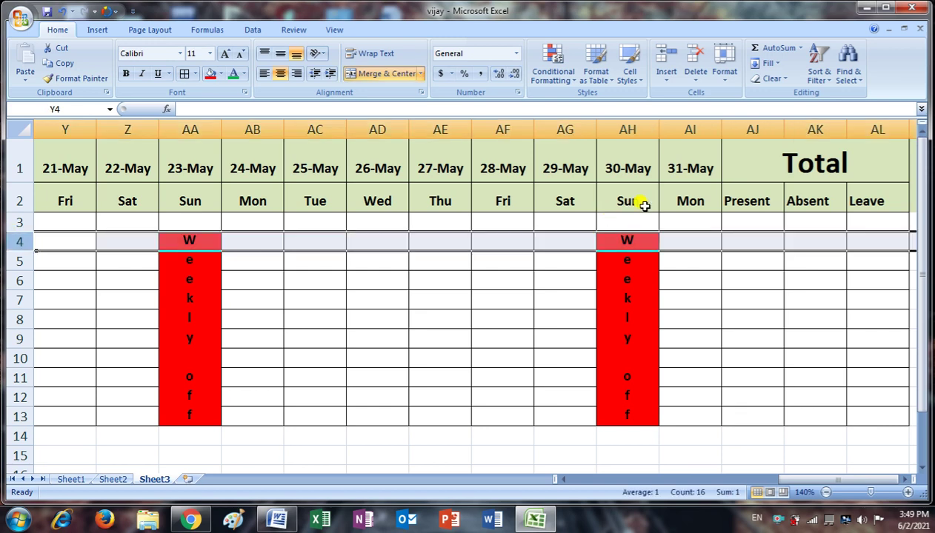
left_click(682, 221)
left_click(6, 241)
left_click_drag(784, 477, 483, 474)
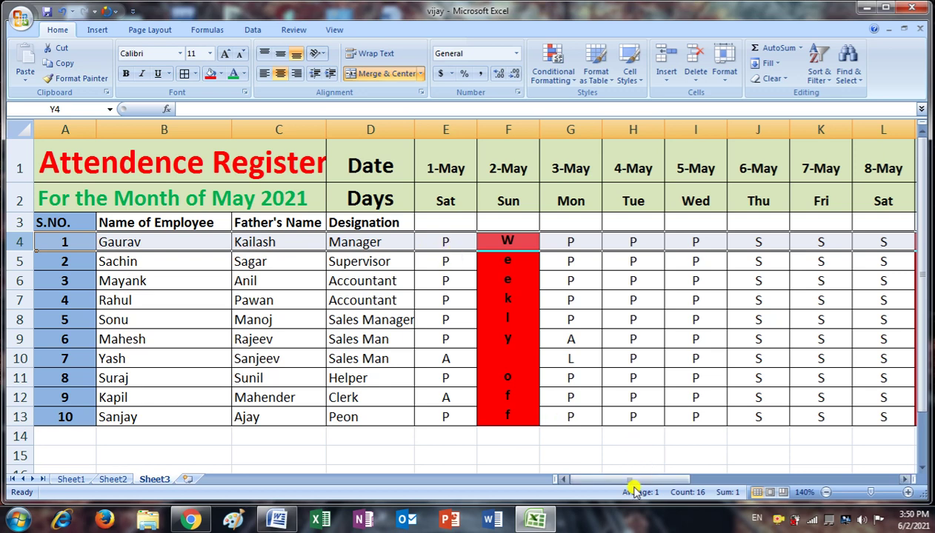
left_click_drag(630, 480, 849, 483)
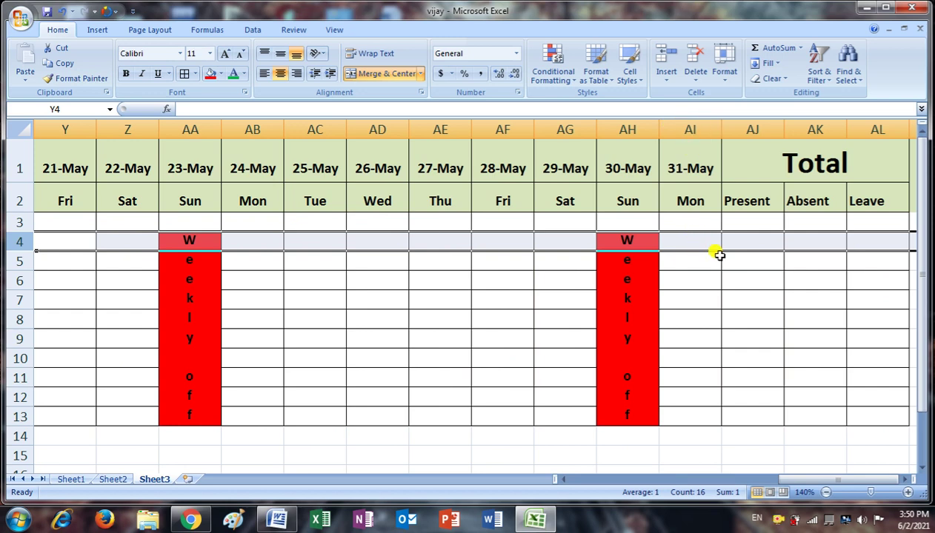
left_click(753, 240)
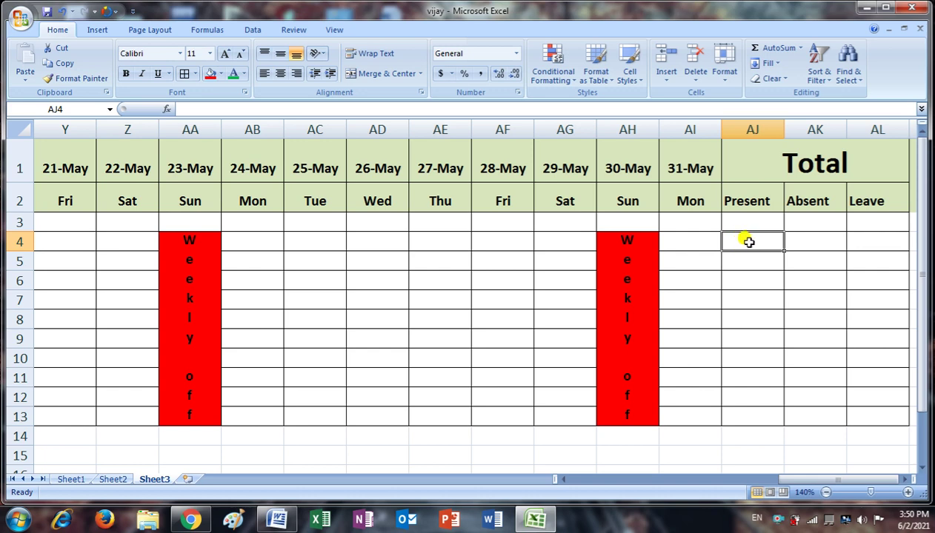
Step: Enter =COUNTIF(E4:AI4,"p") in AJ4, giving the first employee's Present total of 4
type("=")
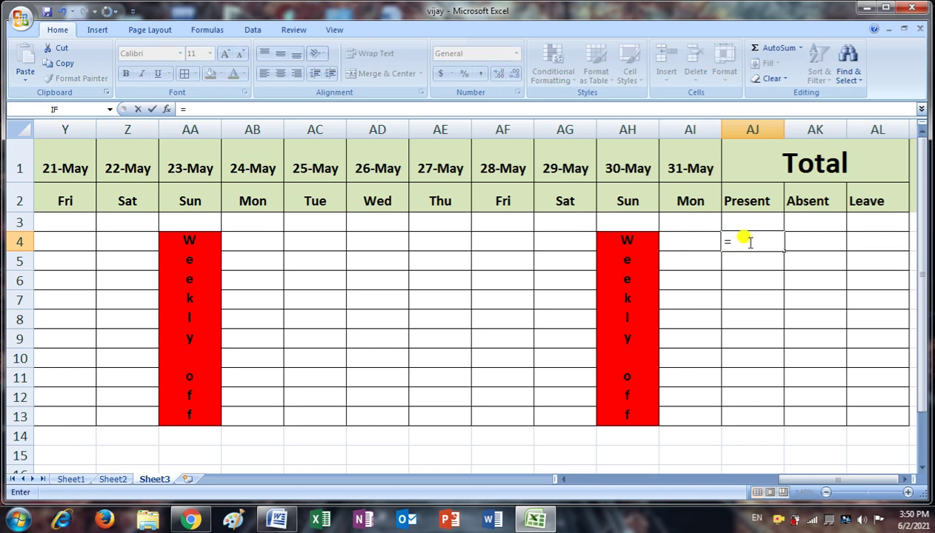
type("counti")
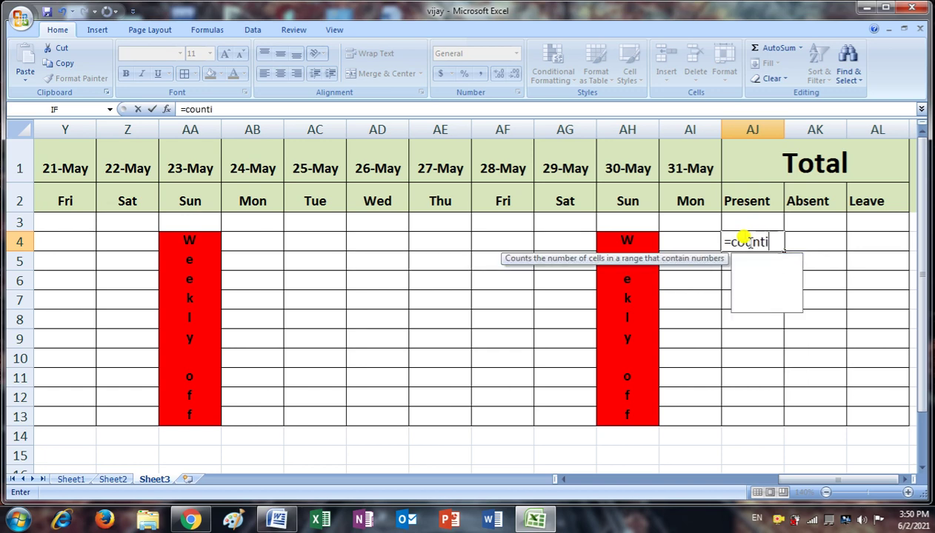
type("f")
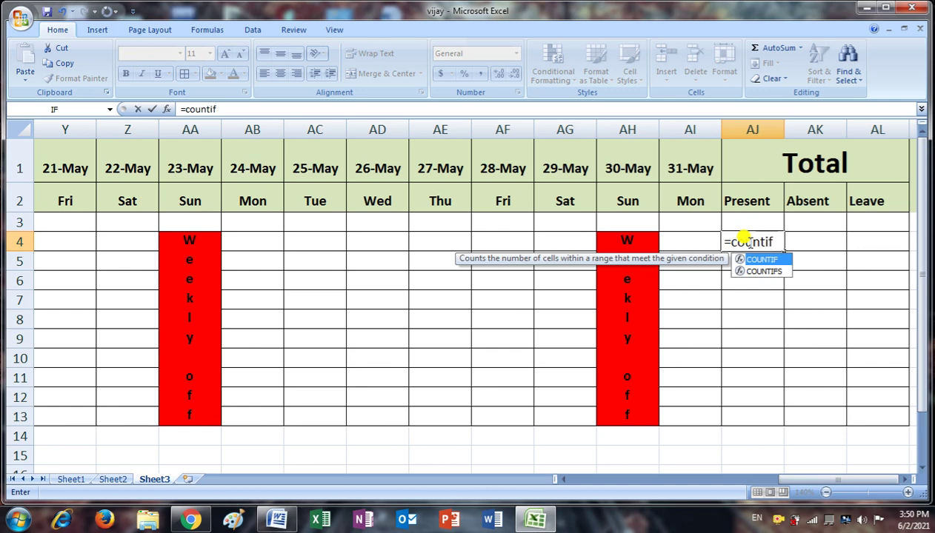
type("(")
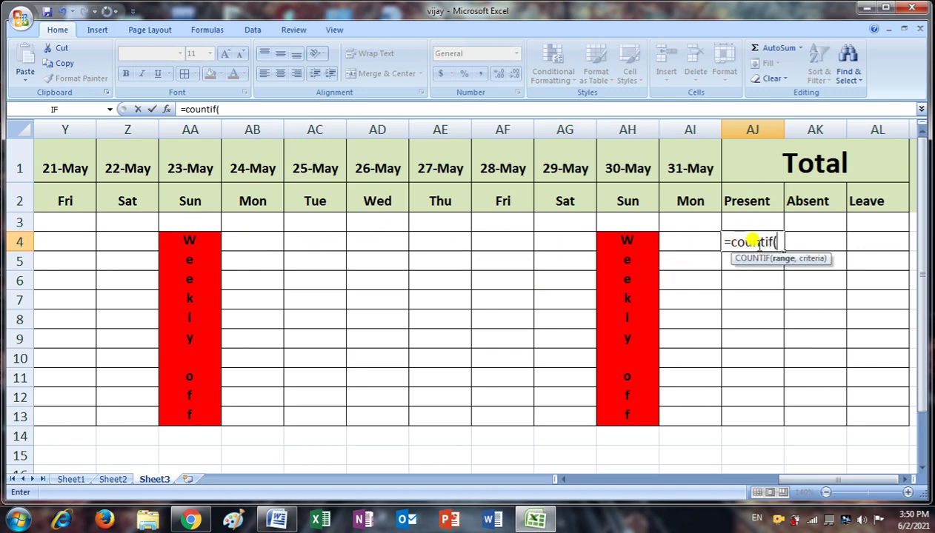
mouse_move(771, 482)
left_mouse_down()
mouse_move(792, 481)
mouse_move(596, 481)
left_mouse_up()
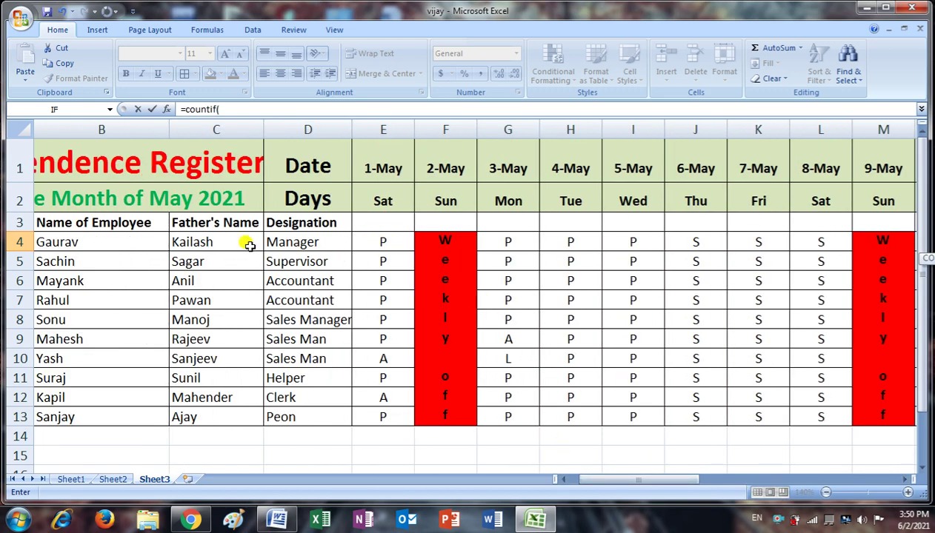
left_click(388, 240)
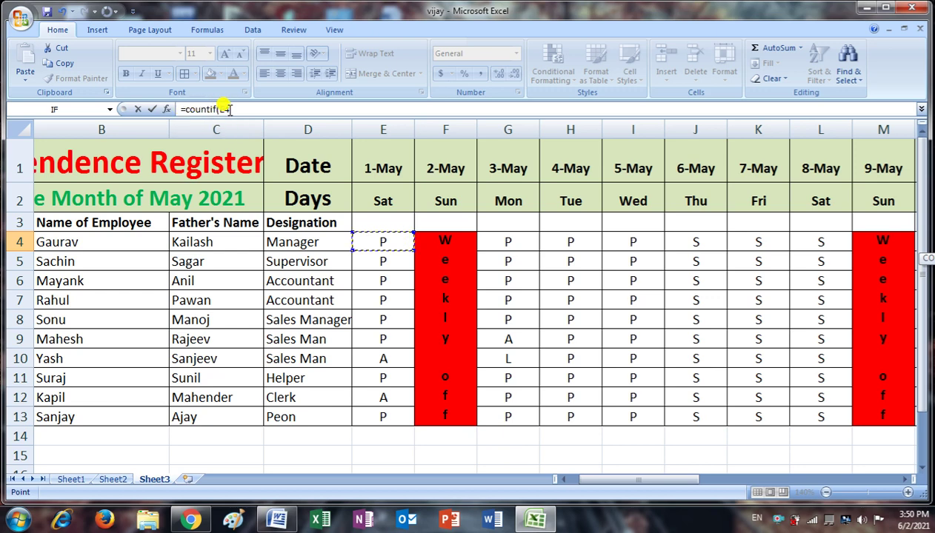
left_click_drag(611, 480, 835, 479)
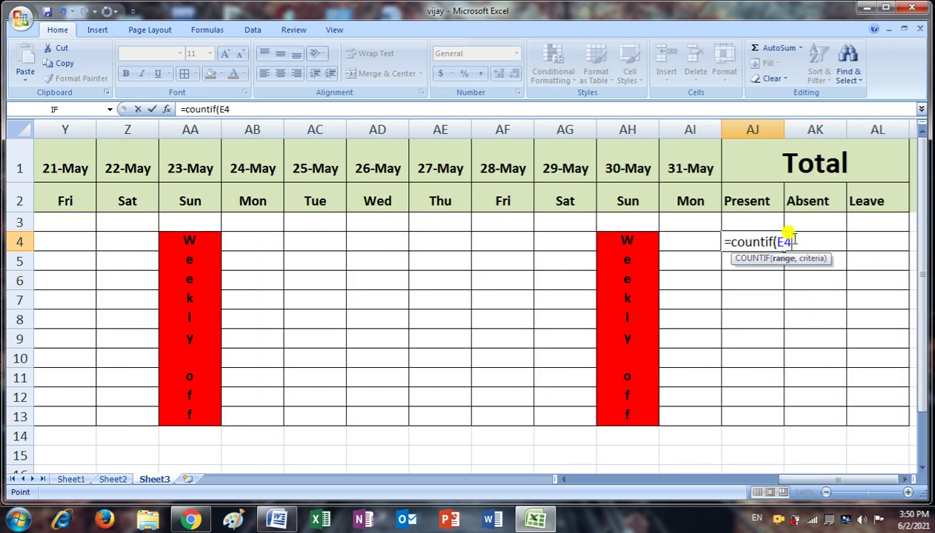
key("F8")
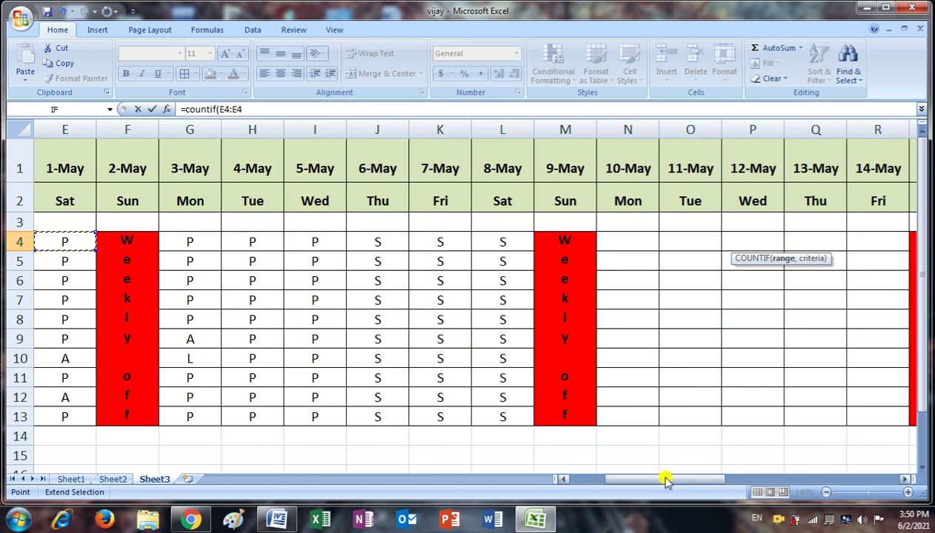
left_click_drag(671, 479, 861, 478)
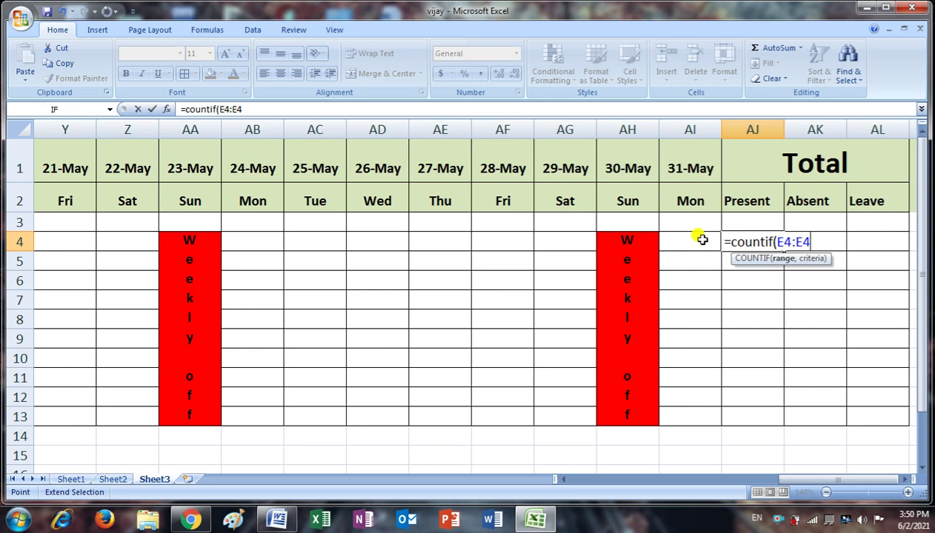
key("BackSpace")
key("BackSpace")
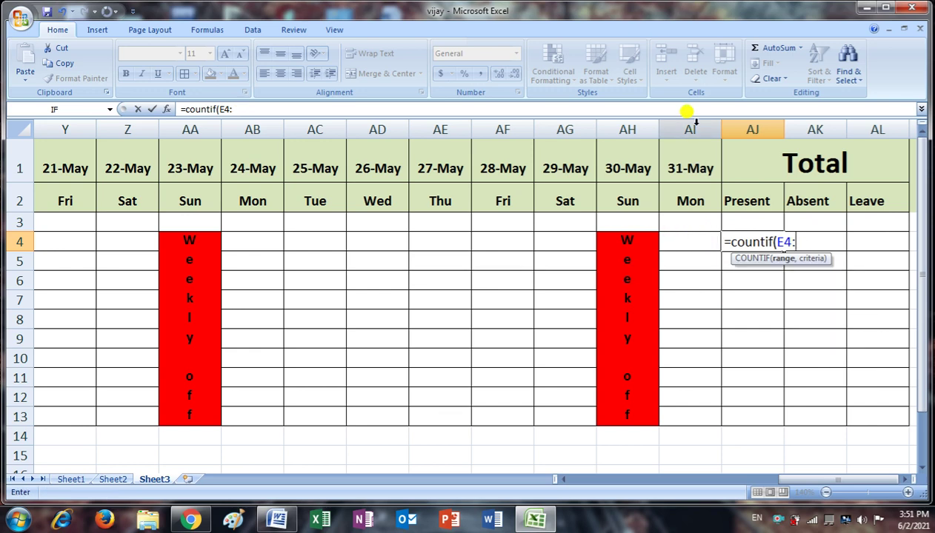
left_click(692, 243)
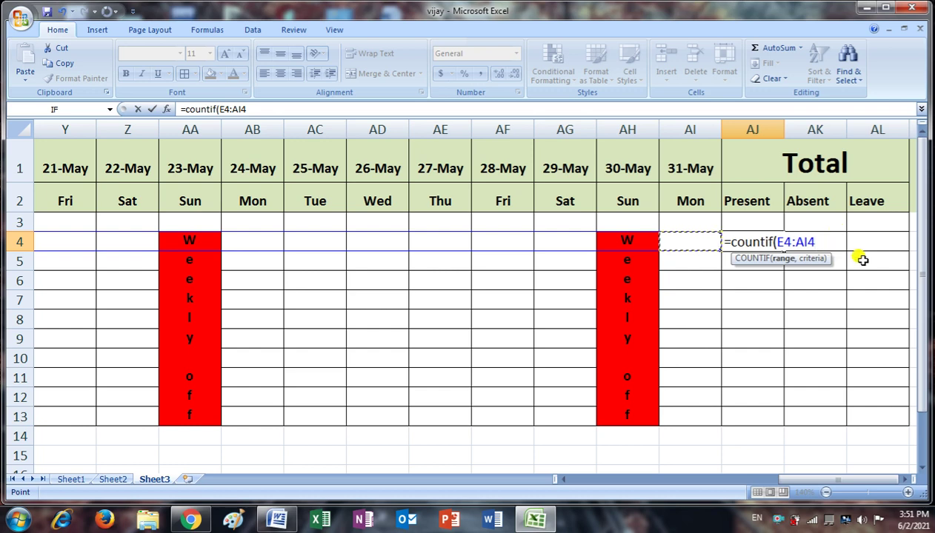
type(",\"p")
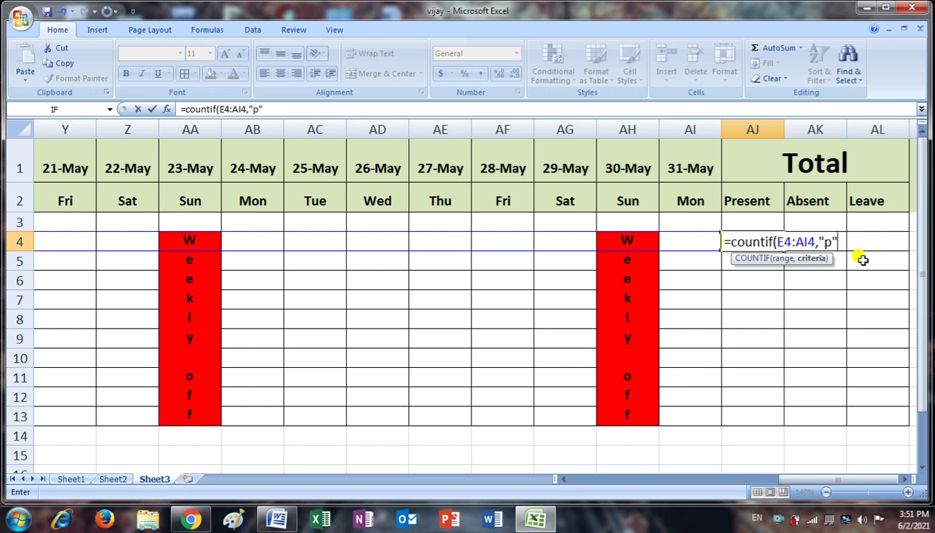
key("Return")
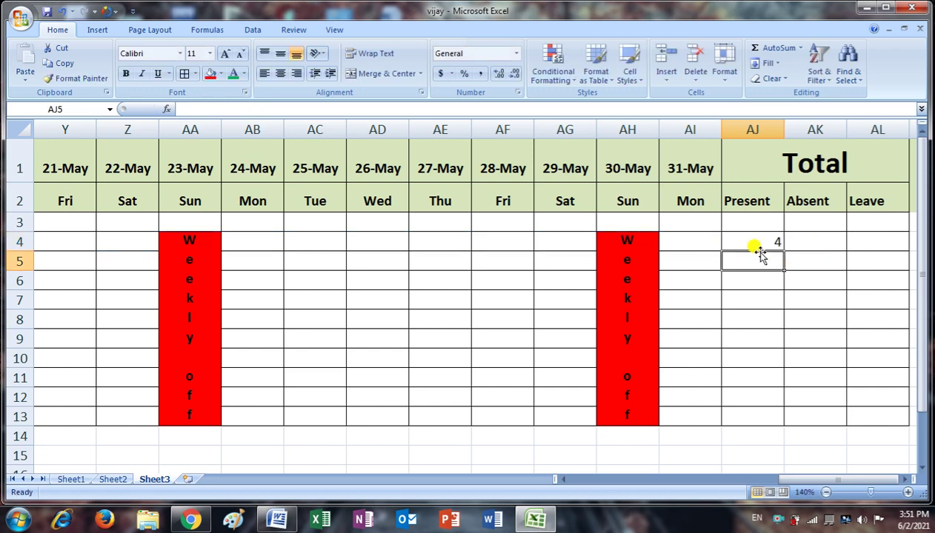
Step: Enter test P marks in AF4, AG4 and AD4 of the first employee's row
left_click_drag(801, 477, 621, 480)
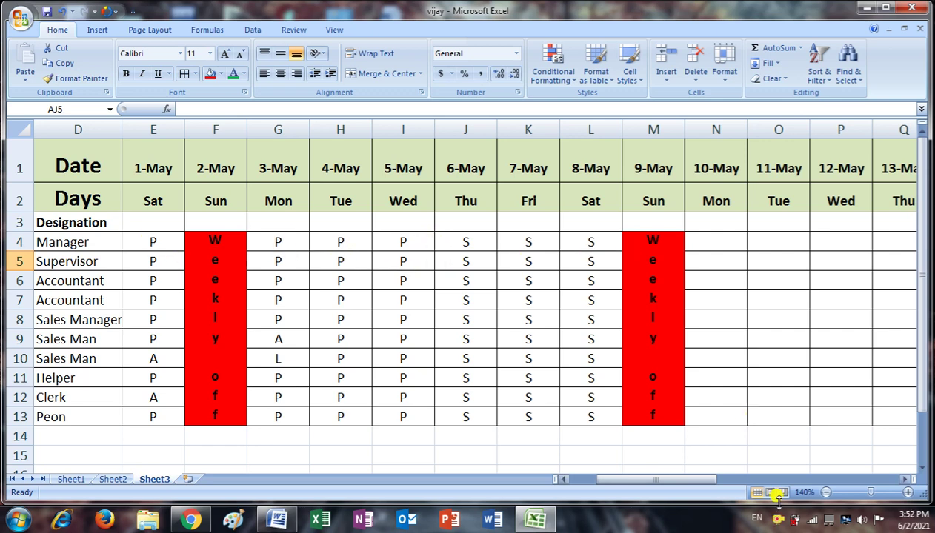
left_click_drag(673, 480, 851, 482)
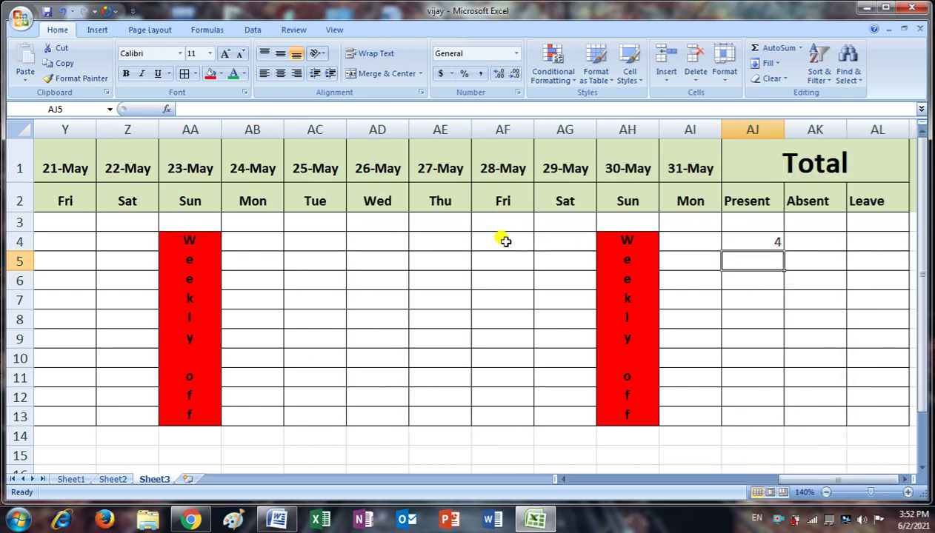
left_click(504, 245)
type("P")
key("Return")
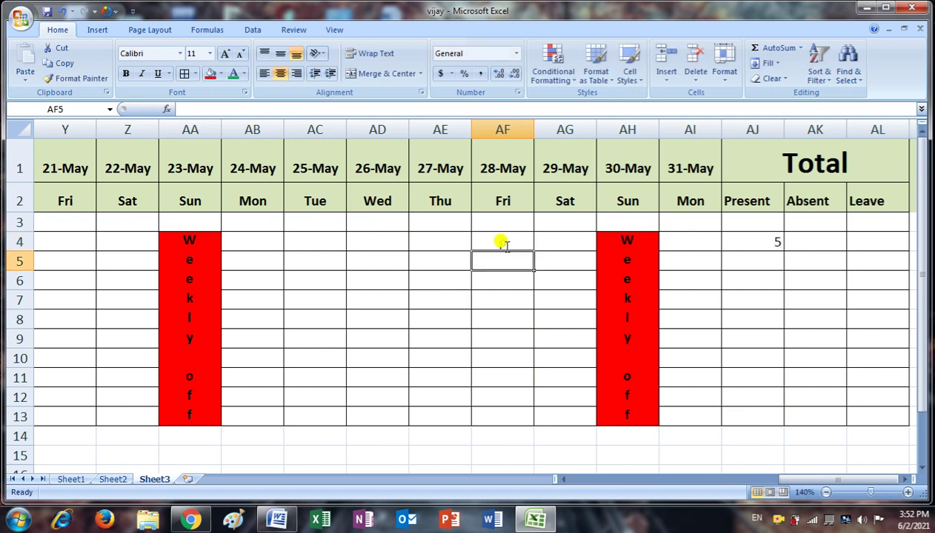
left_click(550, 241)
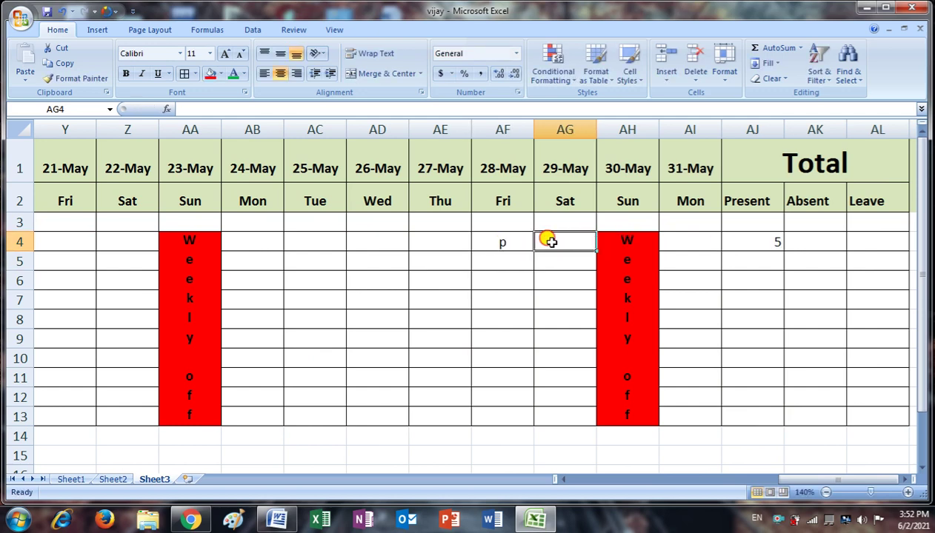
type("P")
key("Return")
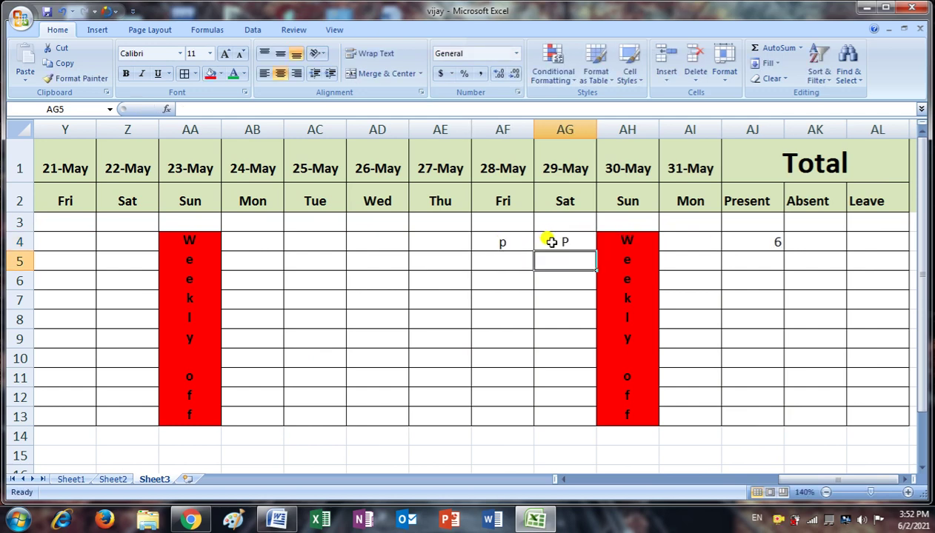
left_click(377, 238)
type("P")
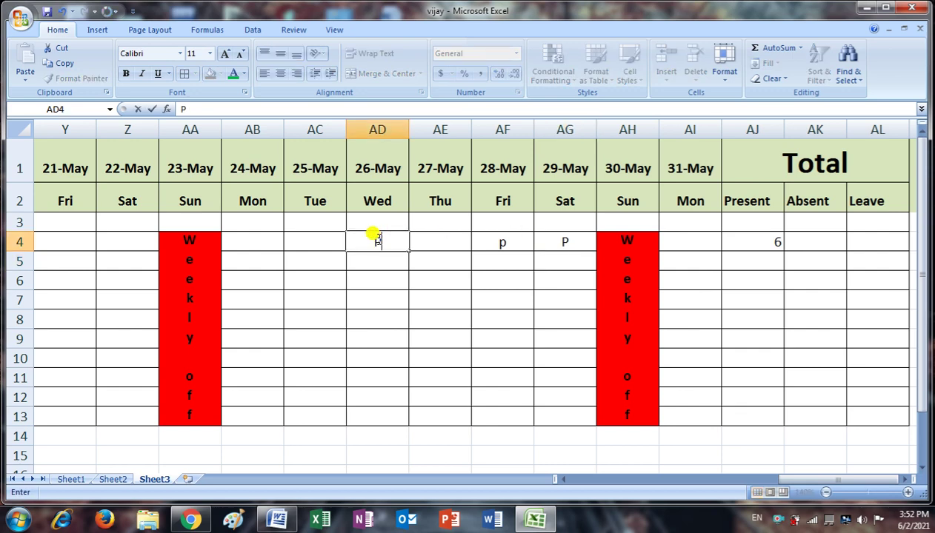
key("Return")
Step: Delete the AF4 test mark so the AJ4 Present total reads 6
left_click(520, 246)
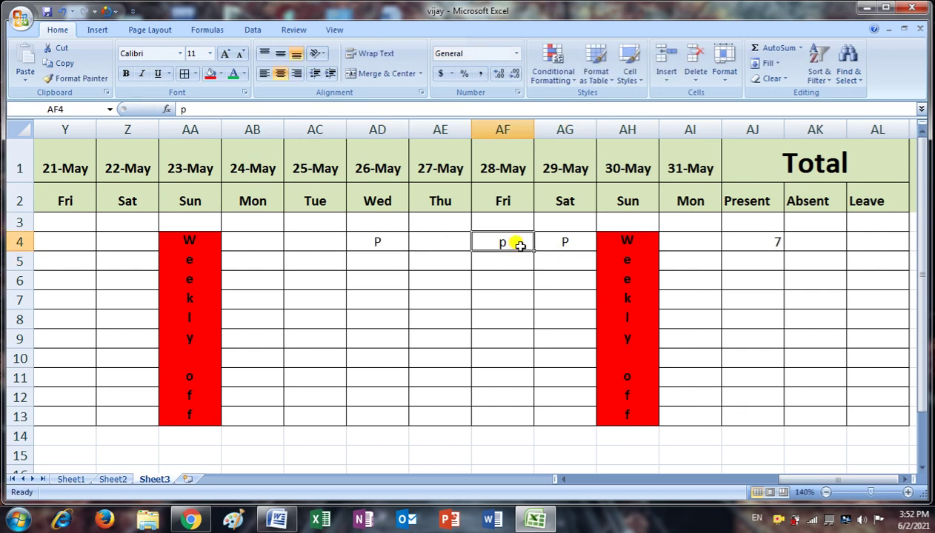
key("Delete")
left_click(503, 279)
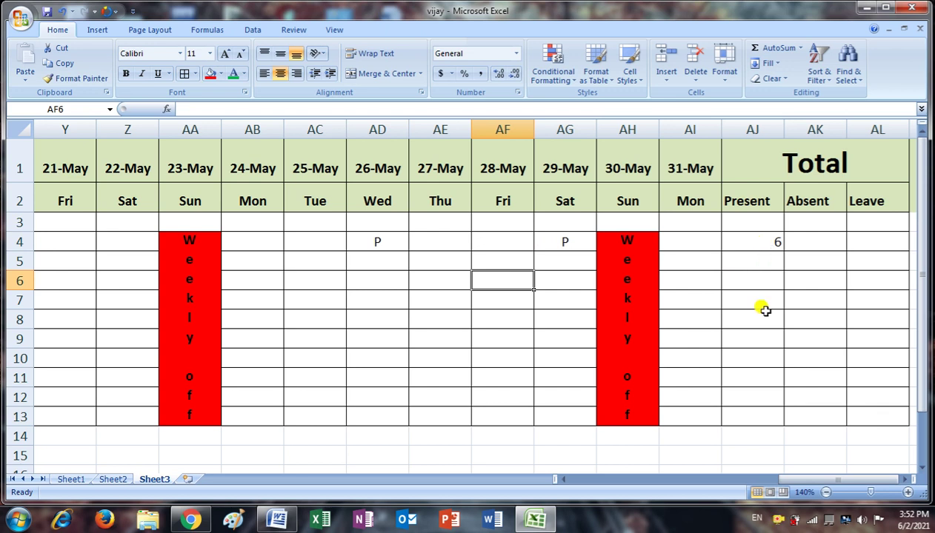
left_click(809, 244)
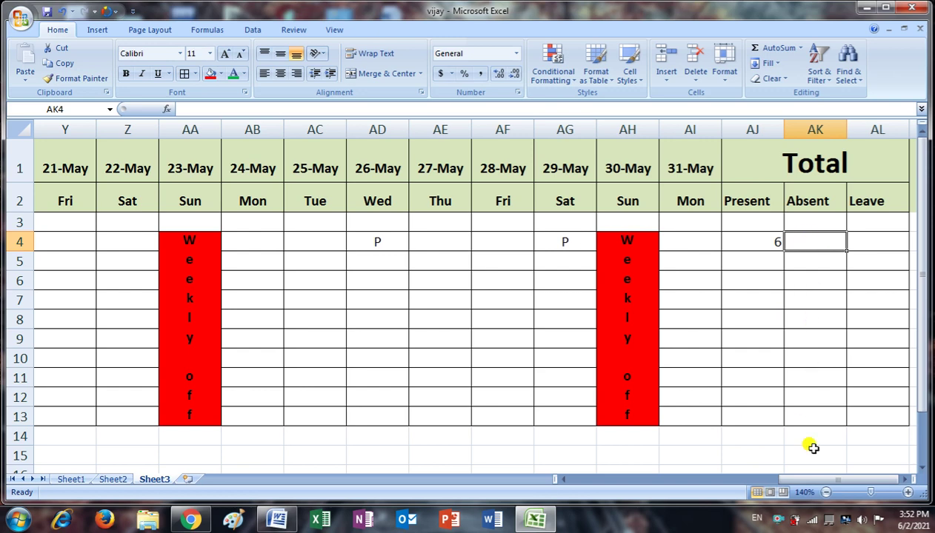
left_click_drag(820, 483, 596, 482)
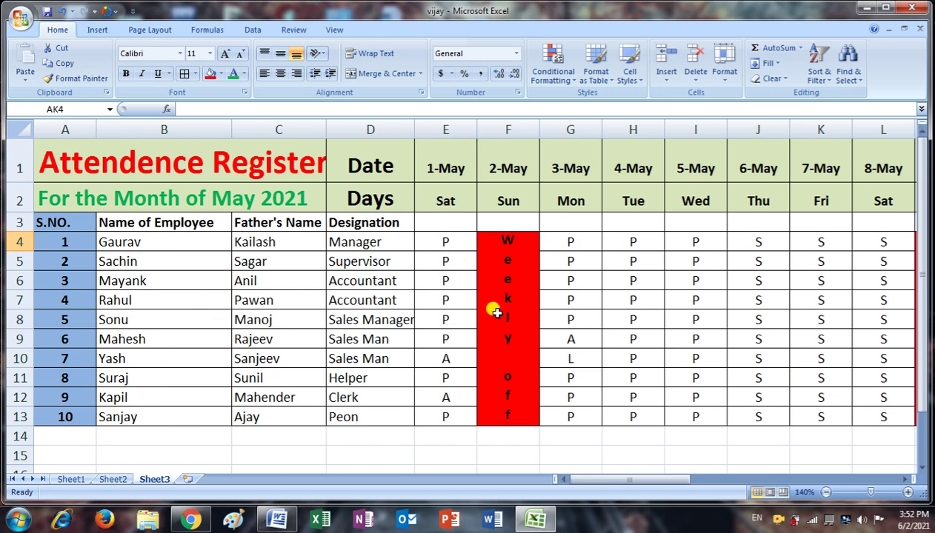
left_click_drag(646, 482, 845, 482)
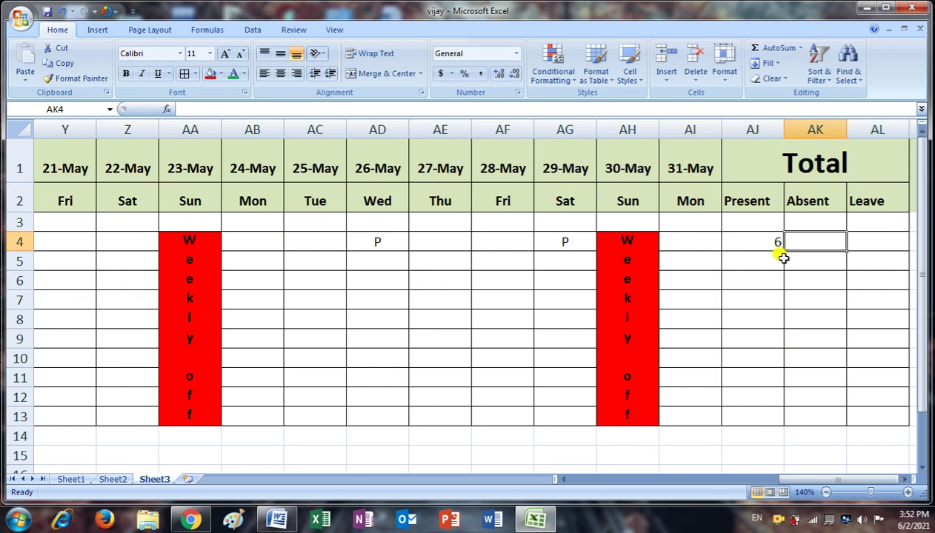
Step: Start the Absent total formula in AK4 with =COUNTIF(E4
type("=")
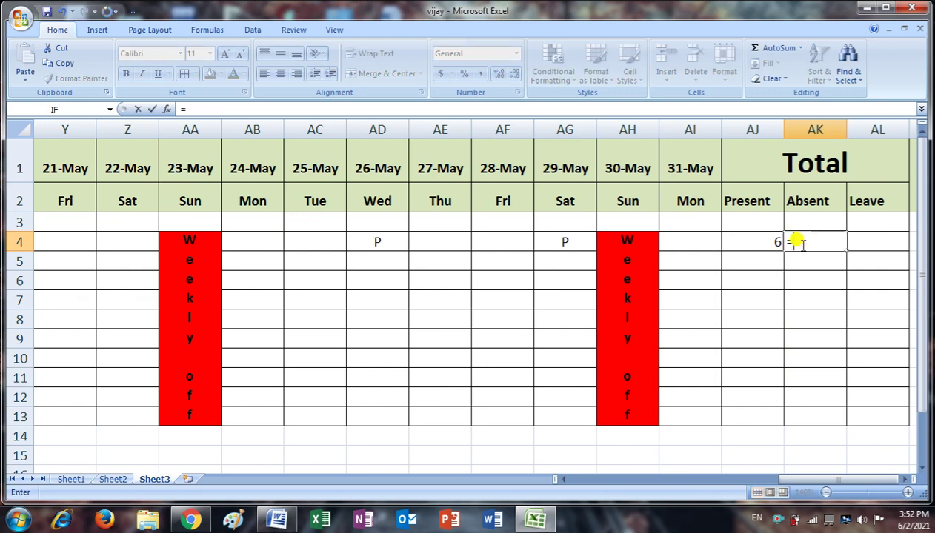
type("COUNTIF")
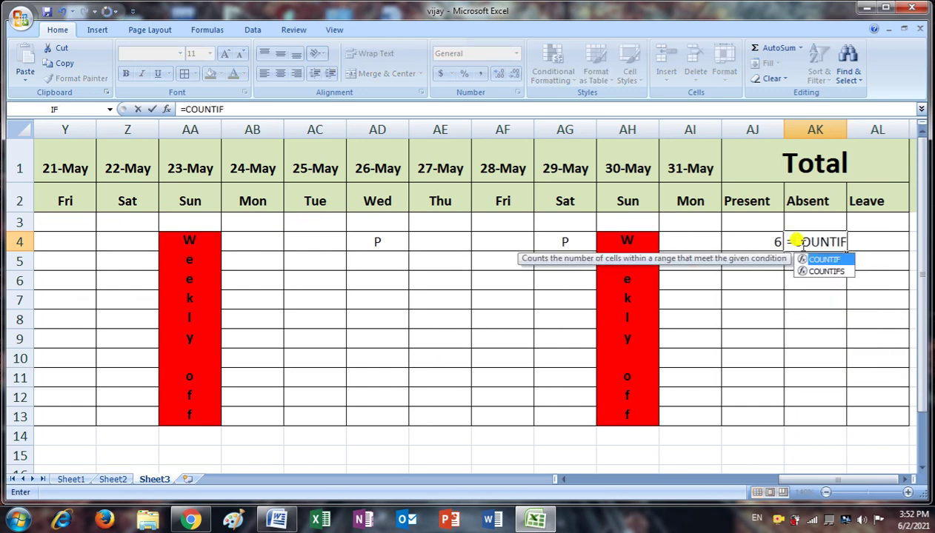
type("(")
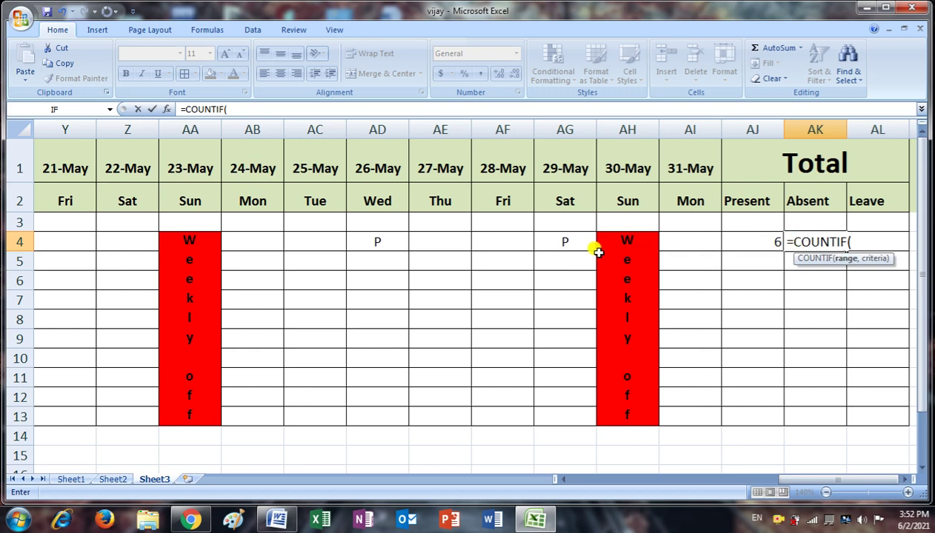
type("E4:AI4,\"A")
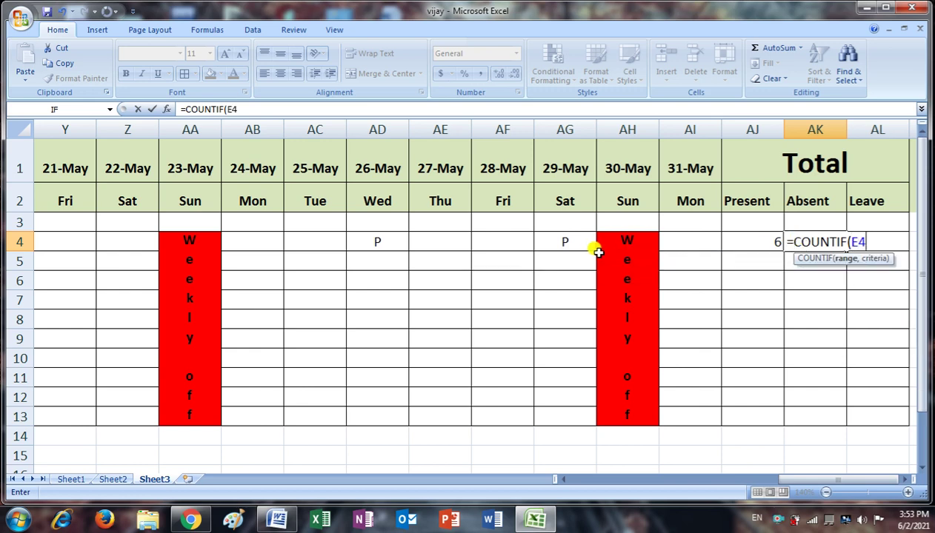
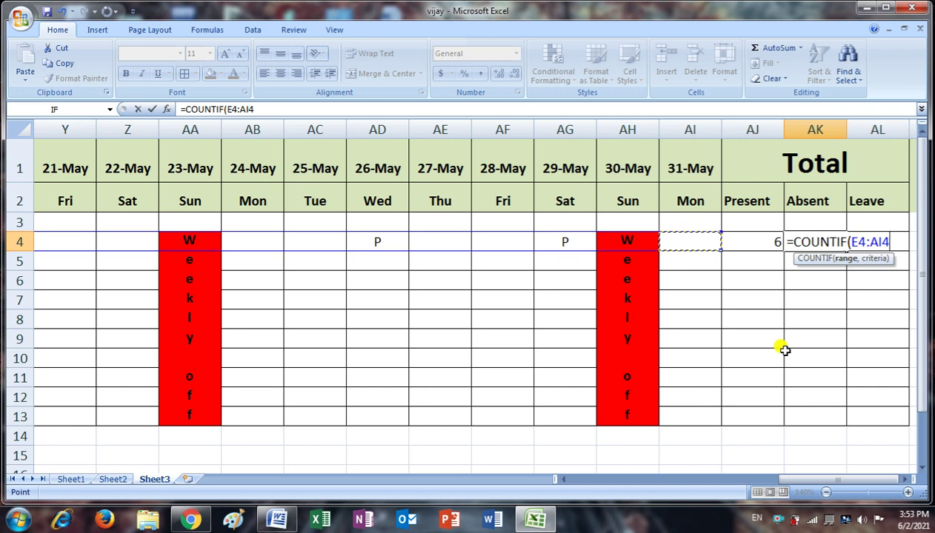
Step: Complete =COUNTIF(E4:AI4,"A") in AK4 so the first employee's Absent count shows 0
type(",\"A")
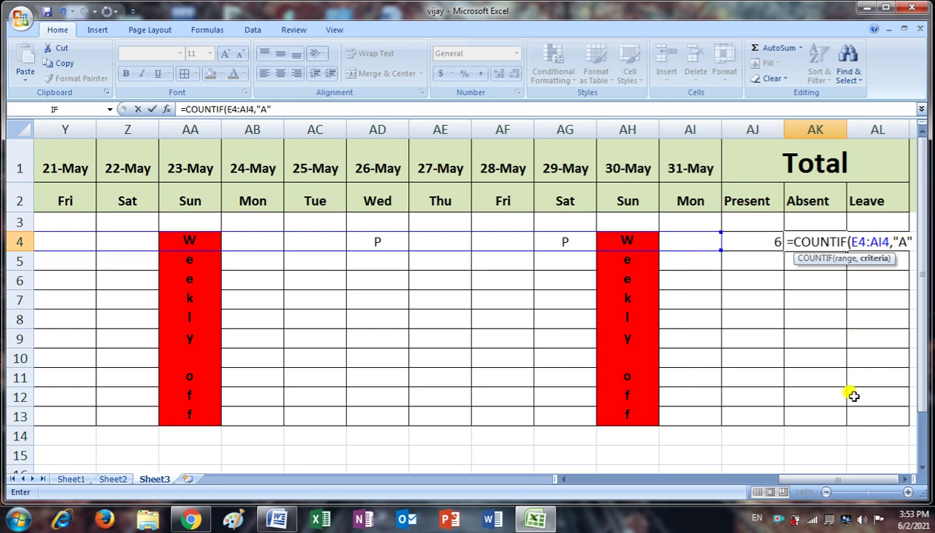
key("Return")
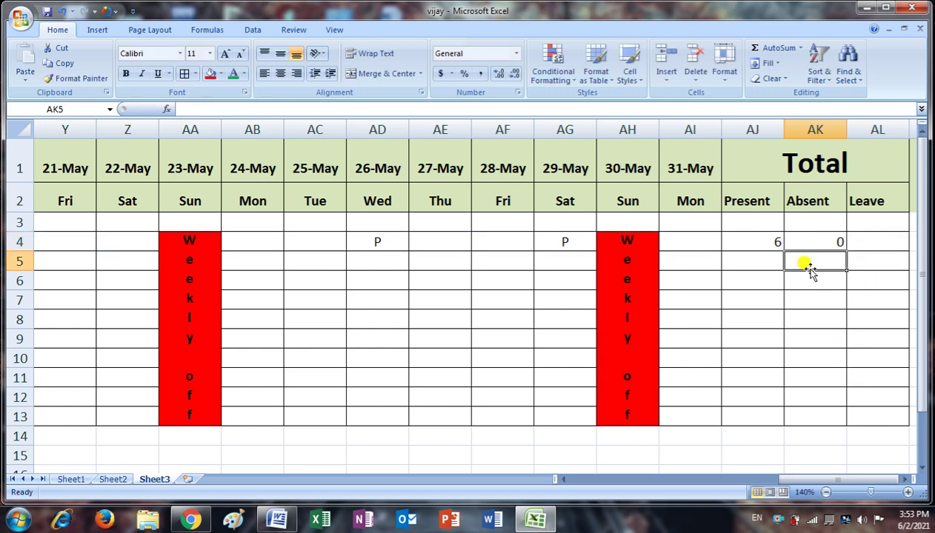
Step: Scroll the register back to column A and select cell E1 as the freeze point
left_click(16, 242)
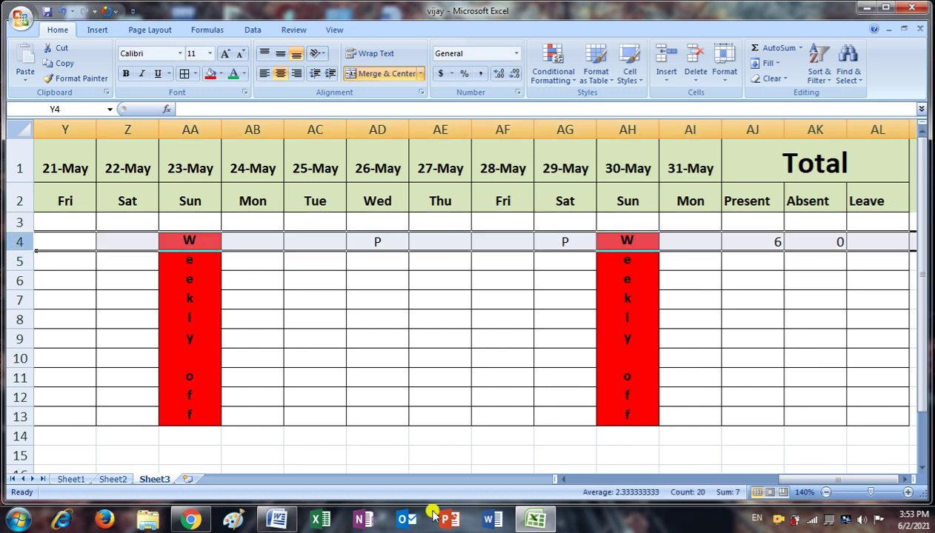
left_click_drag(791, 476, 539, 476)
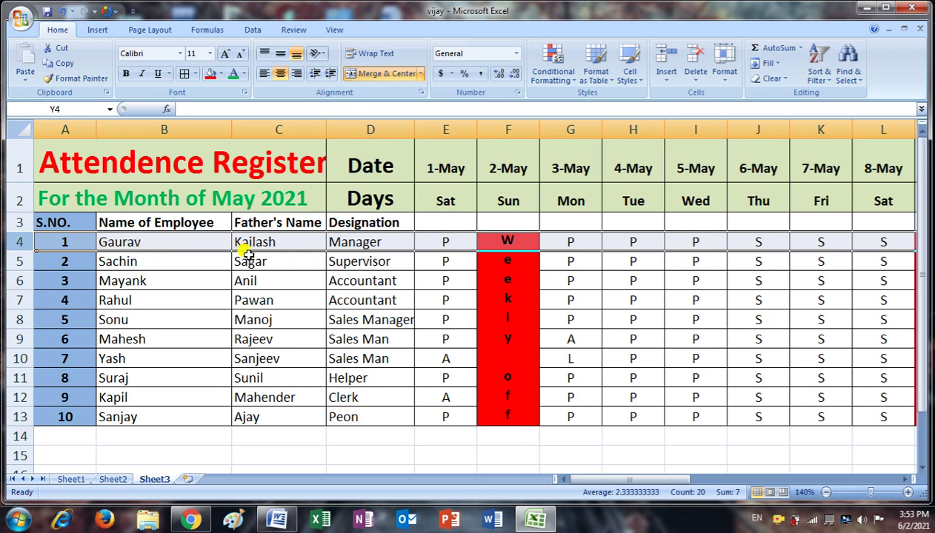
left_click_drag(630, 478, 707, 479)
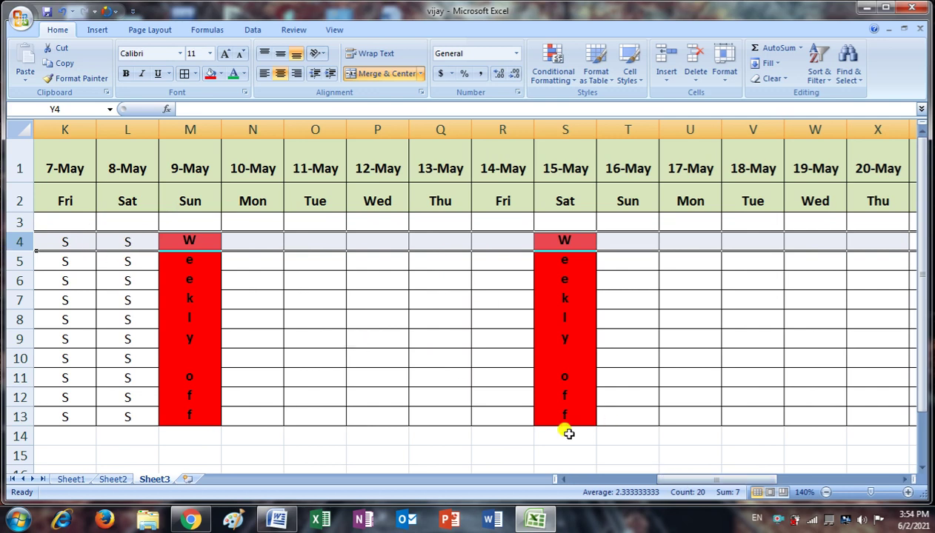
left_click_drag(688, 482, 512, 480)
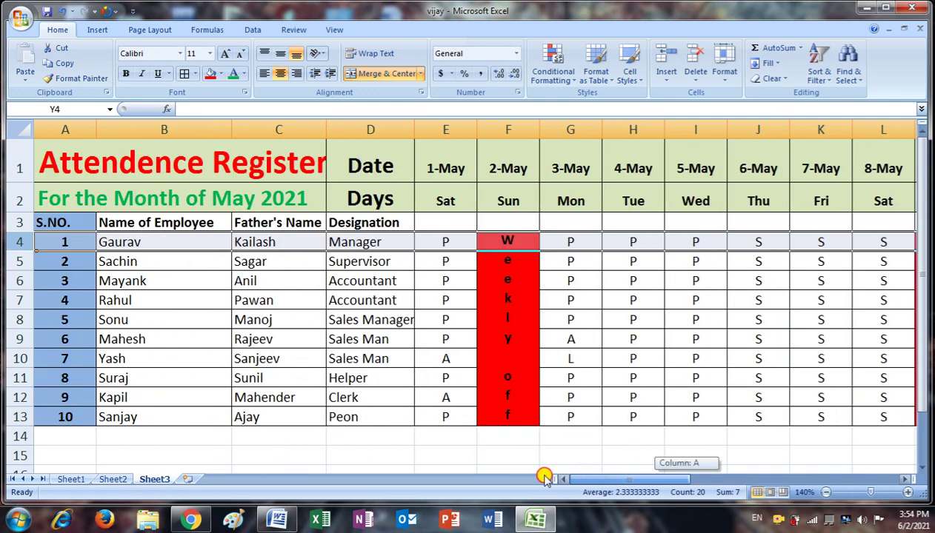
left_click(268, 296)
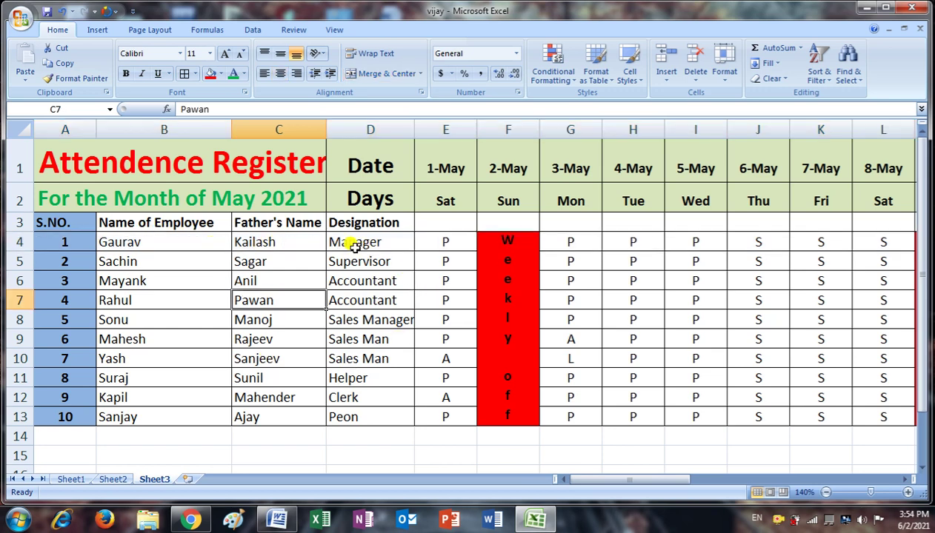
left_click(431, 169)
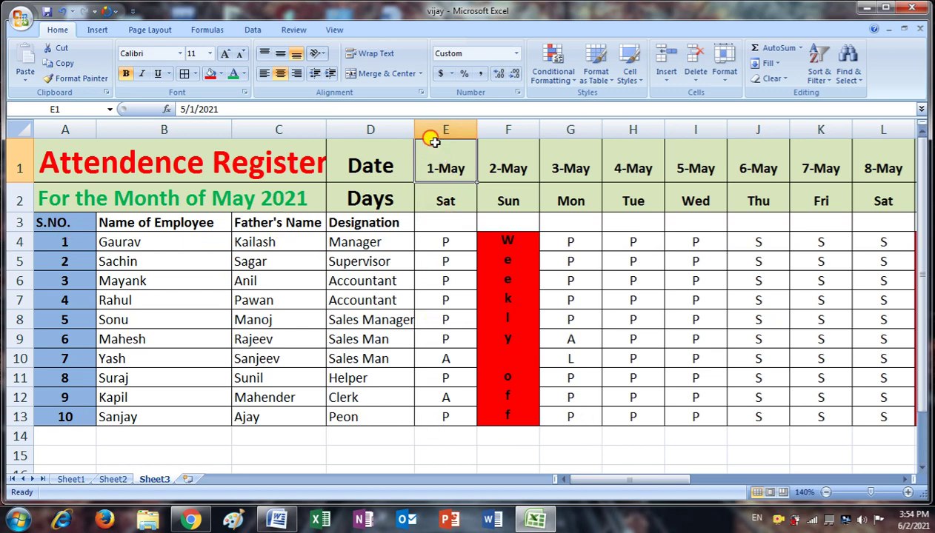
Step: Freeze panes at E1 so columns A–D stay fixed while scrolling
left_click(331, 30)
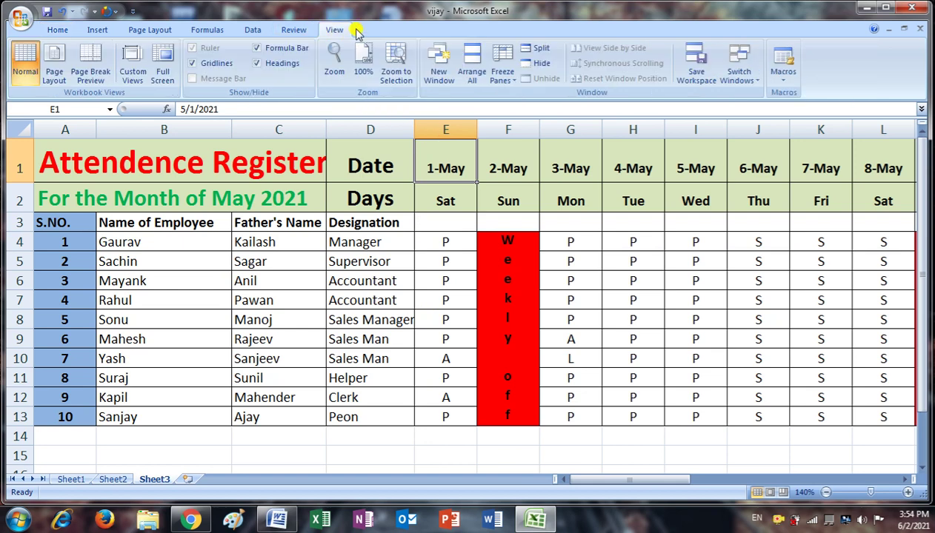
left_click(502, 80)
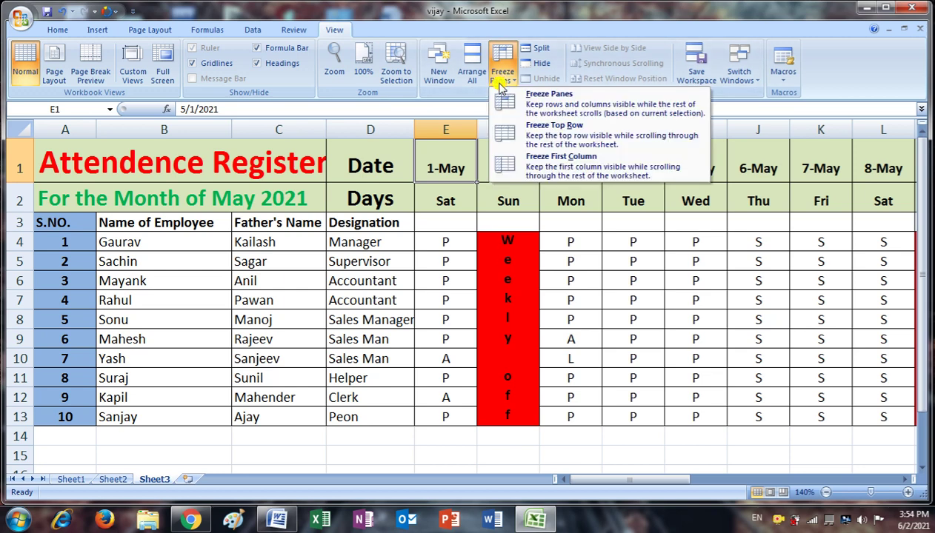
left_click(554, 103)
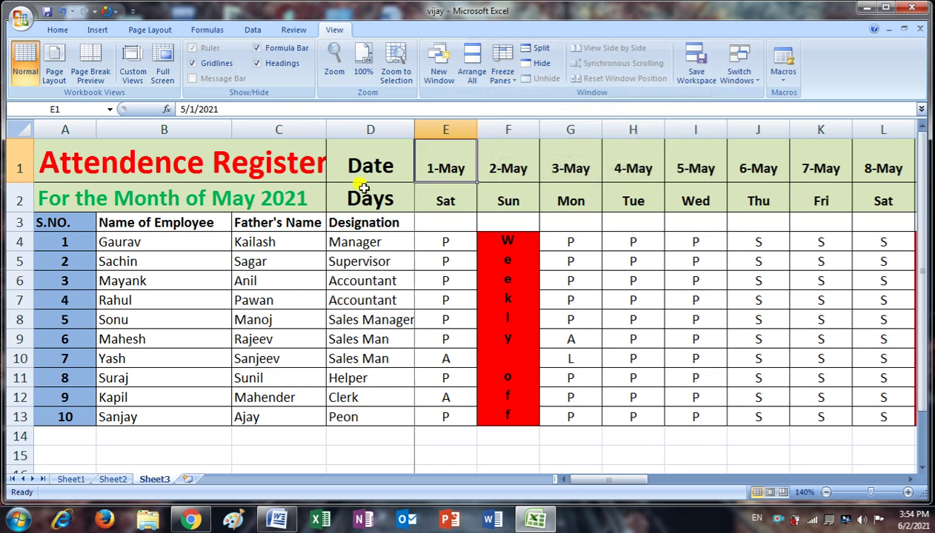
left_click(420, 226)
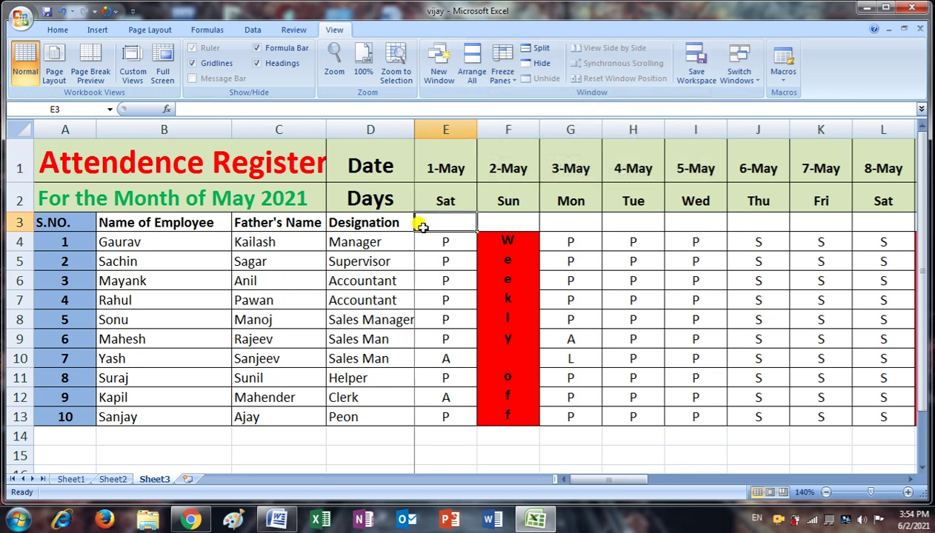
Step: Scroll right to the Total columns and check the Absent formula in AK4
left_click(910, 479)
left_click(910, 479)
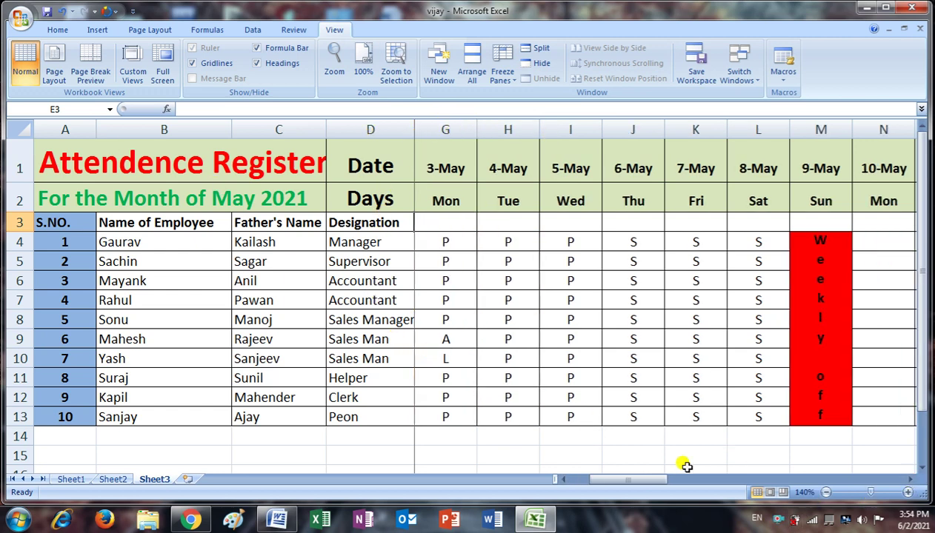
left_click_drag(626, 482, 716, 482)
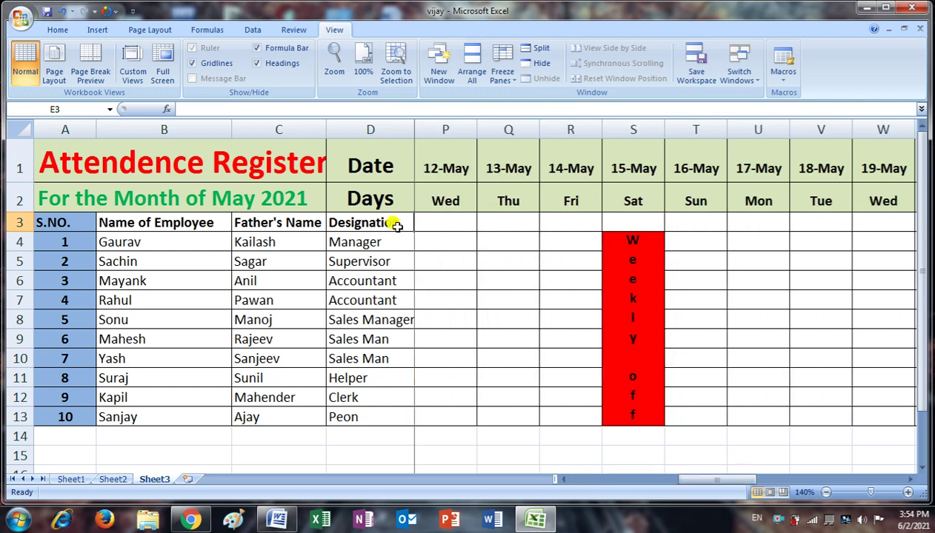
left_click_drag(716, 480, 852, 481)
left_click(910, 479)
left_click(909, 479)
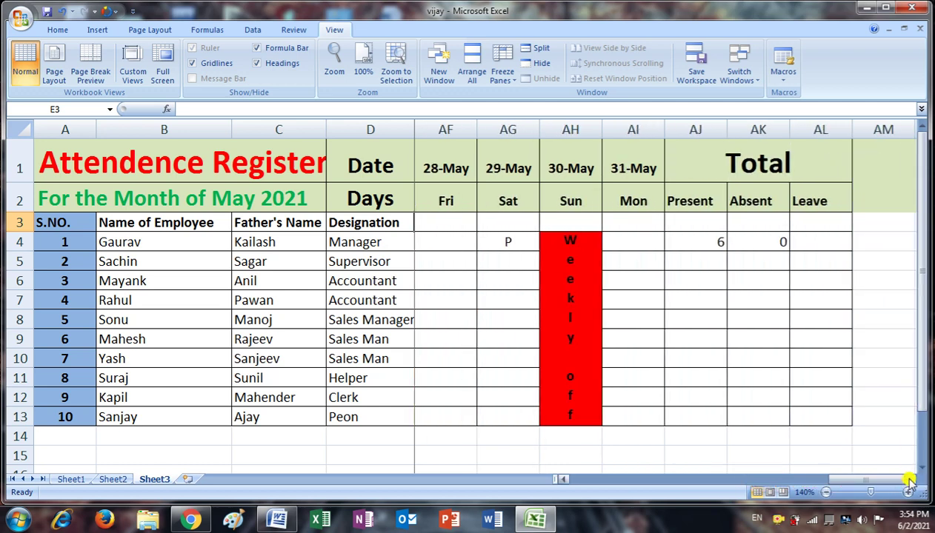
left_click(909, 480)
left_click(909, 479)
left_click(643, 245)
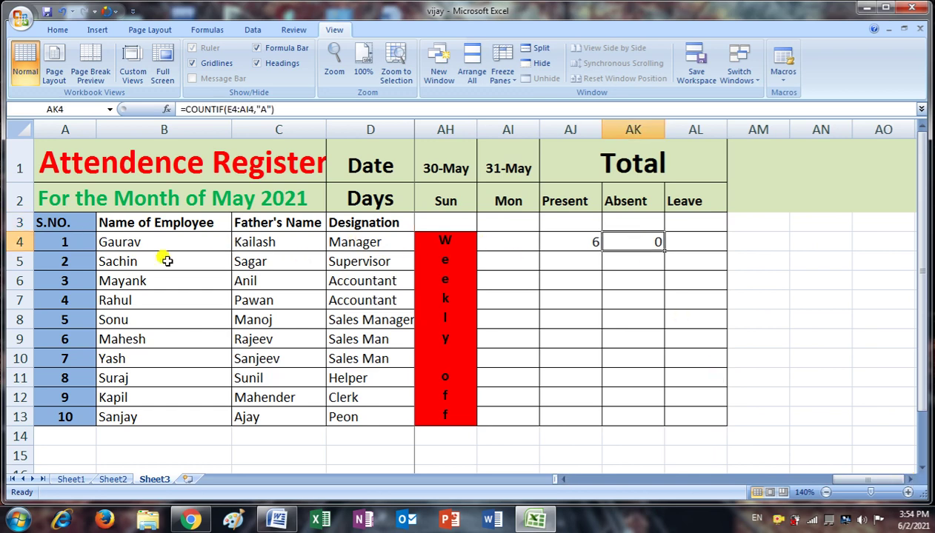
left_click(16, 242)
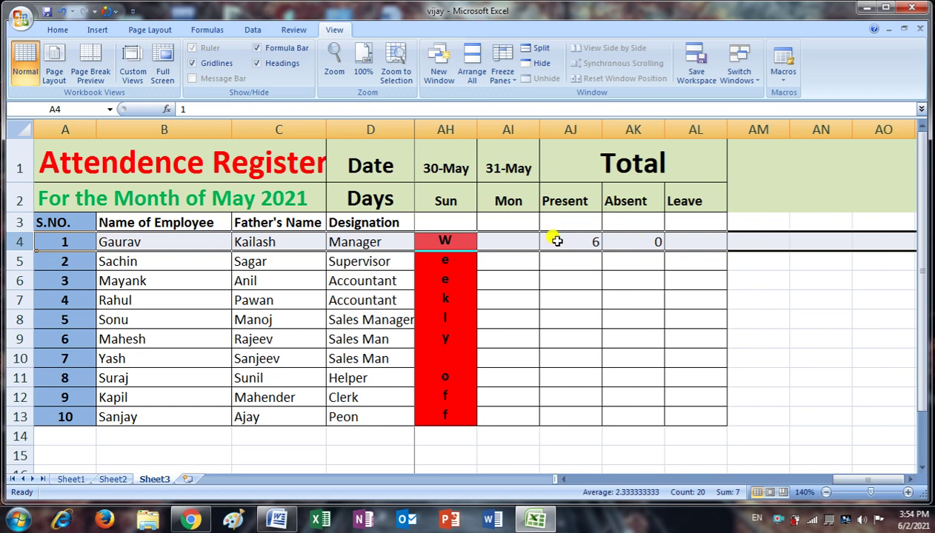
Step: Mark the first employee absent (A) on 31-May
left_click(505, 241)
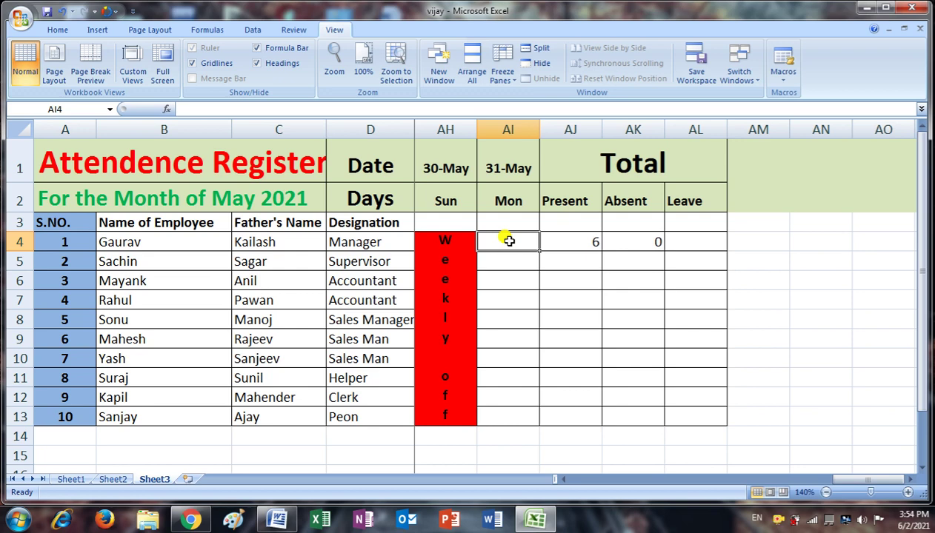
type("a")
left_click(522, 281)
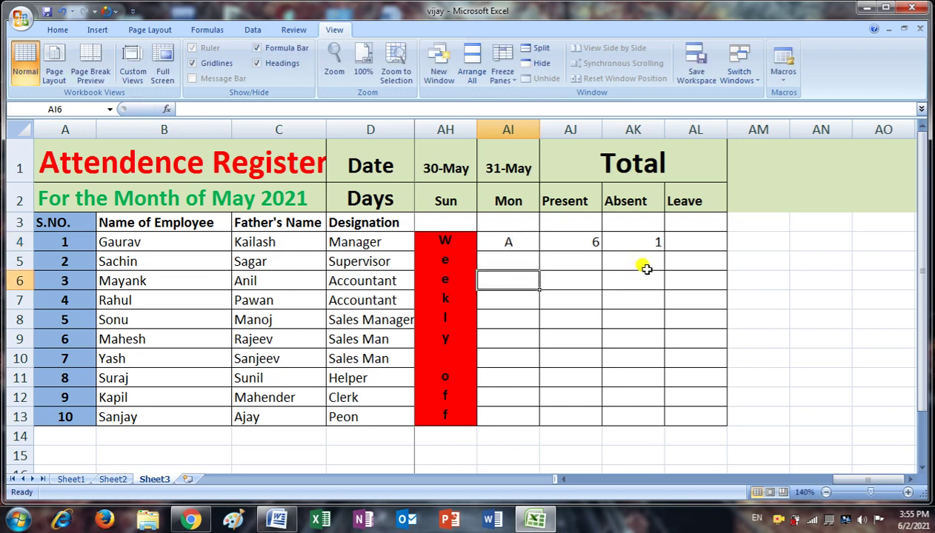
left_click(561, 478)
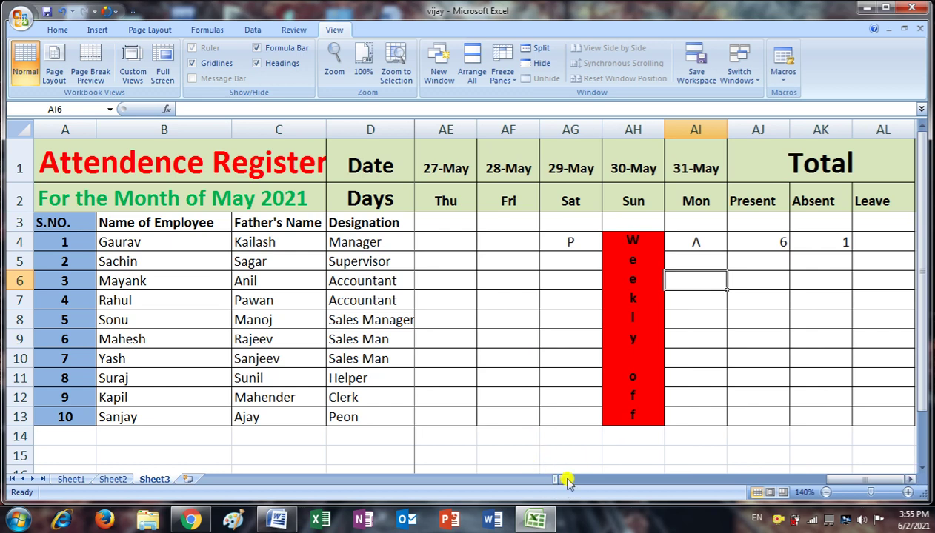
left_click(565, 479)
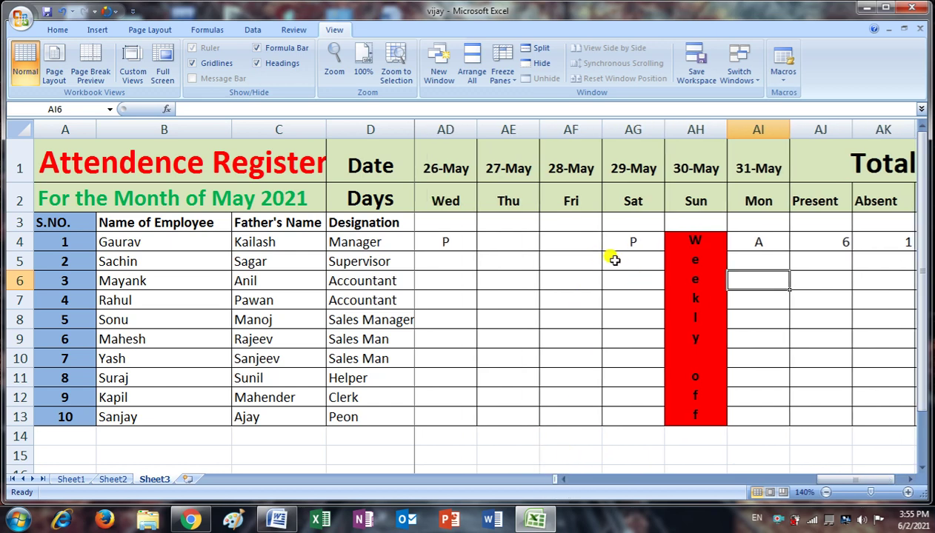
Step: Mark the first employee A on 28-May and 27-May, bringing Absent to 3
left_click(594, 238)
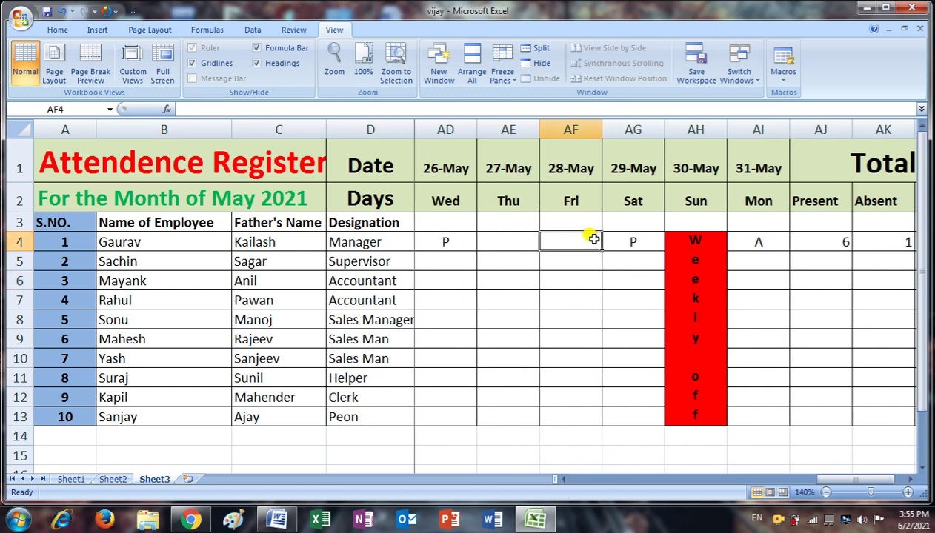
type("A")
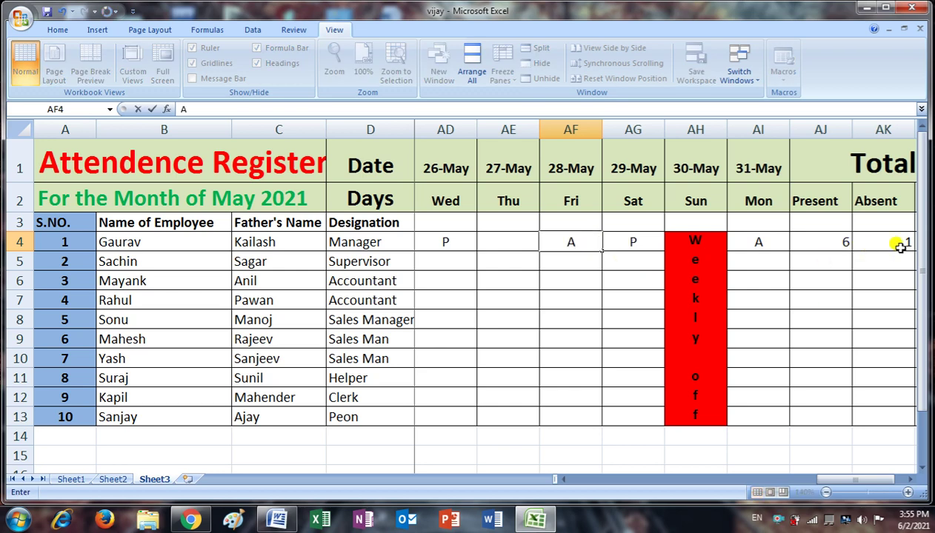
key("Return")
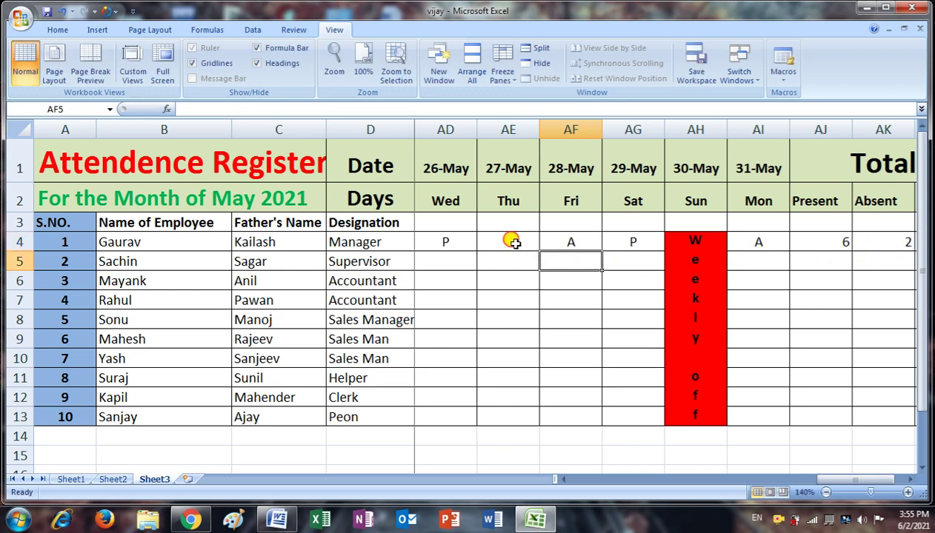
left_click(515, 243)
type("A")
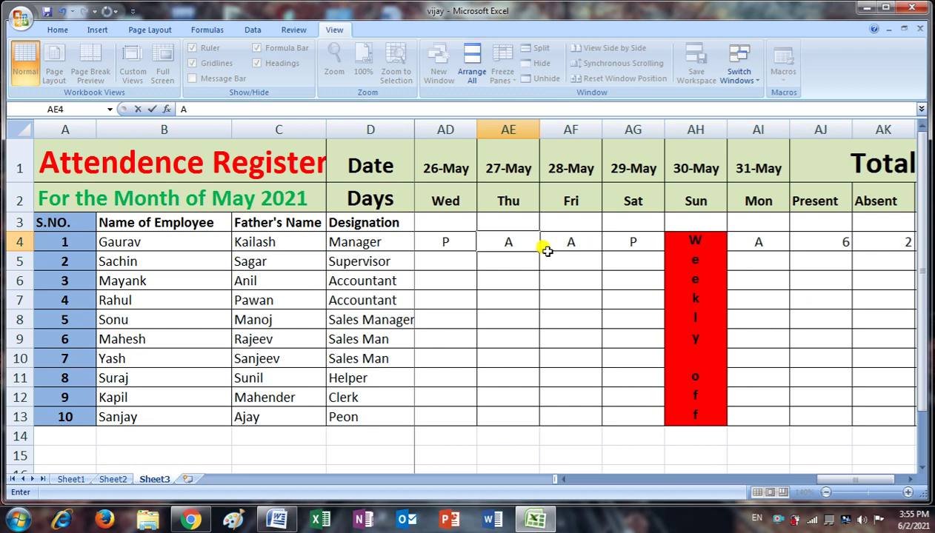
key("Return")
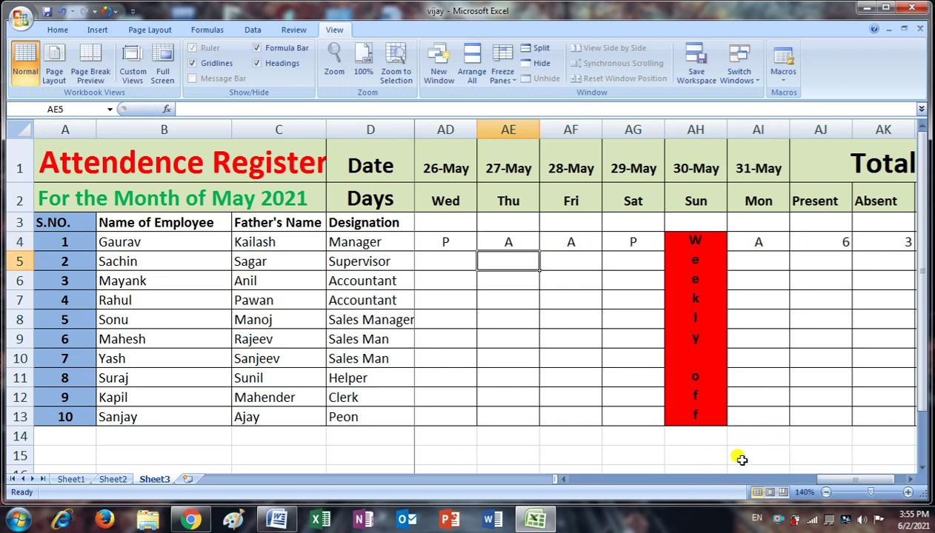
left_click_drag(834, 480, 729, 480)
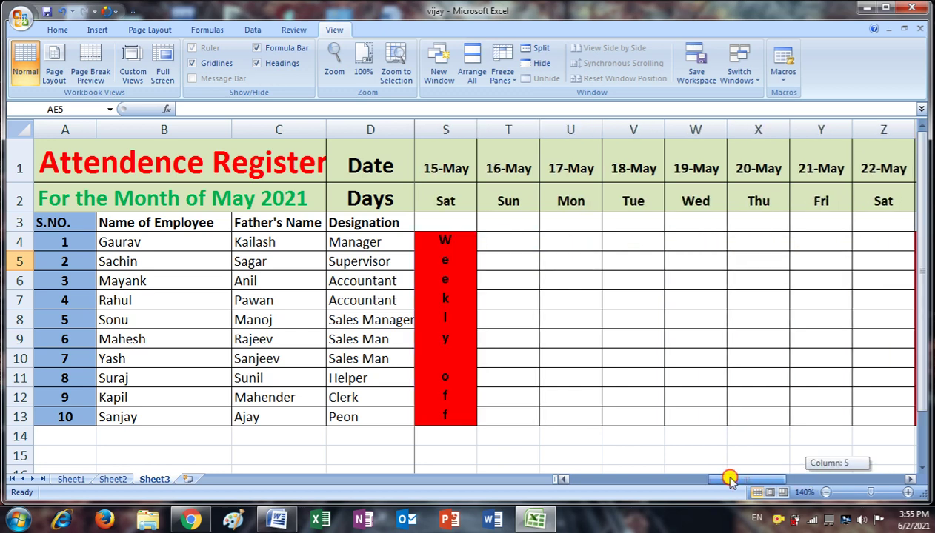
Step: Enter L in U4, W4 and X4 for 17, 19 and 20 May, then select AL4
left_click(556, 246)
type("L")
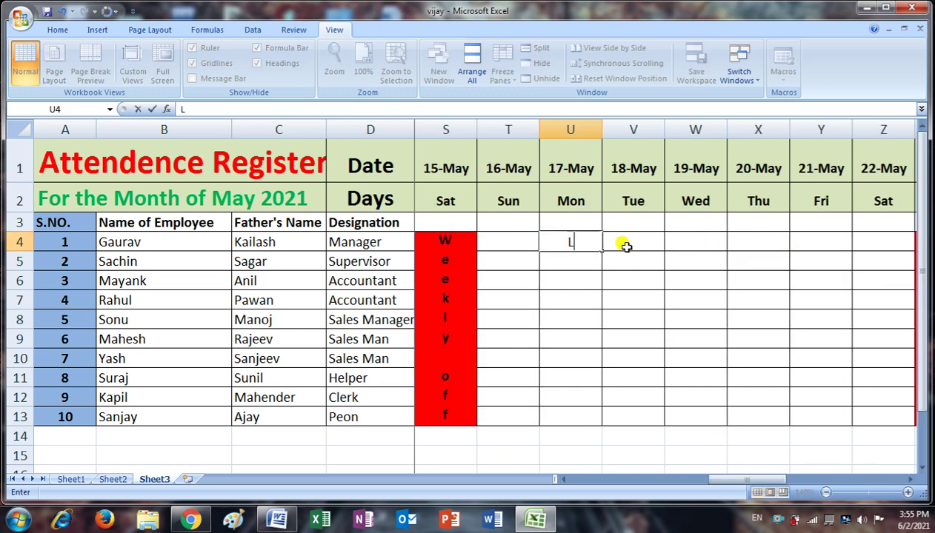
left_click(671, 240)
type("L")
left_click(761, 243)
type("L")
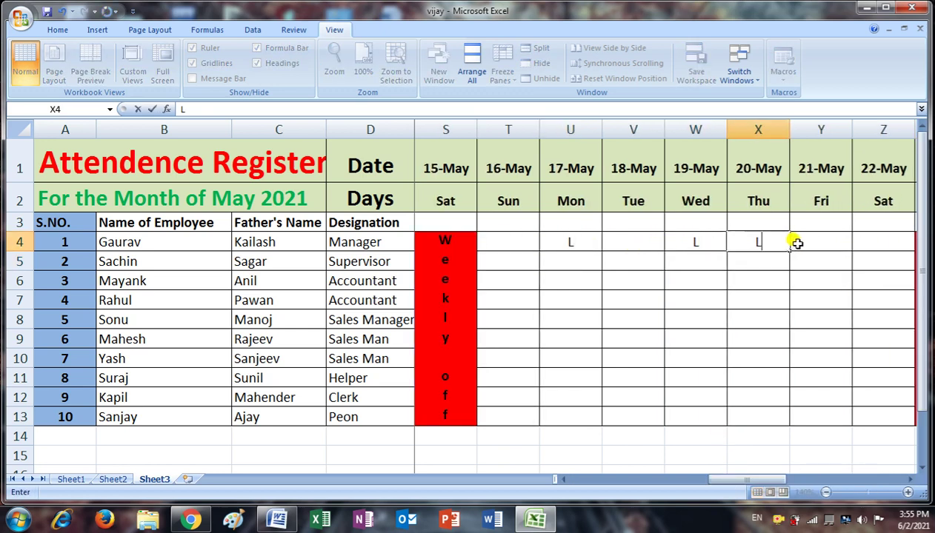
left_click(737, 321)
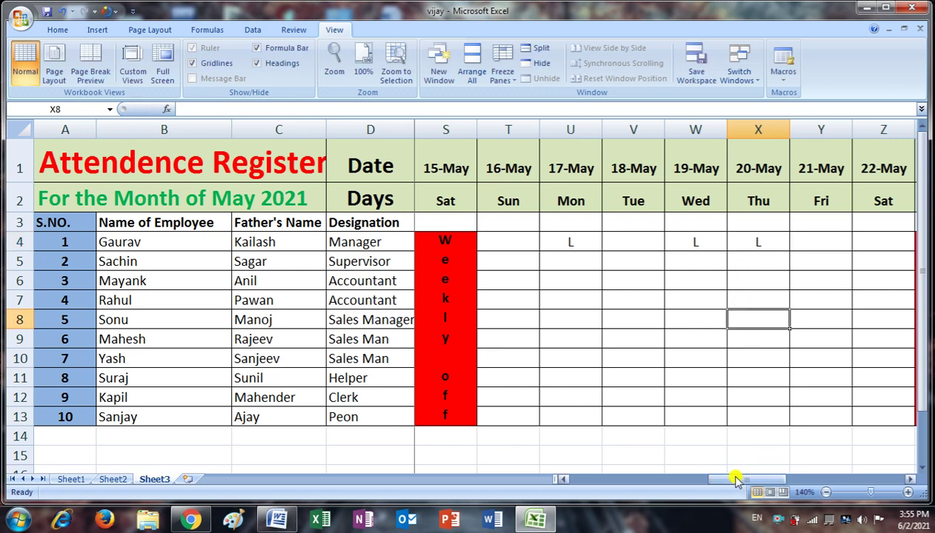
mouse_move(736, 480)
left_mouse_down()
mouse_move(602, 480)
mouse_move(852, 482)
left_mouse_up()
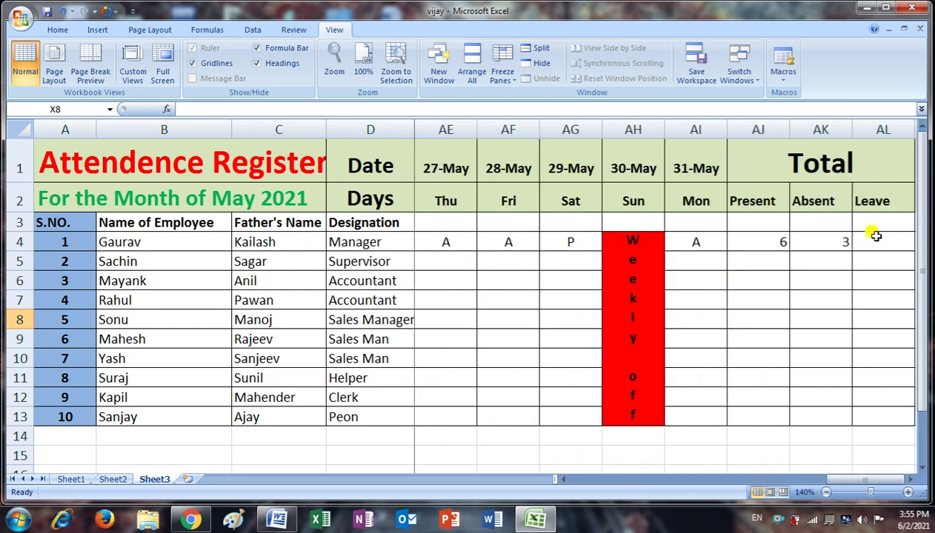
left_click(875, 235)
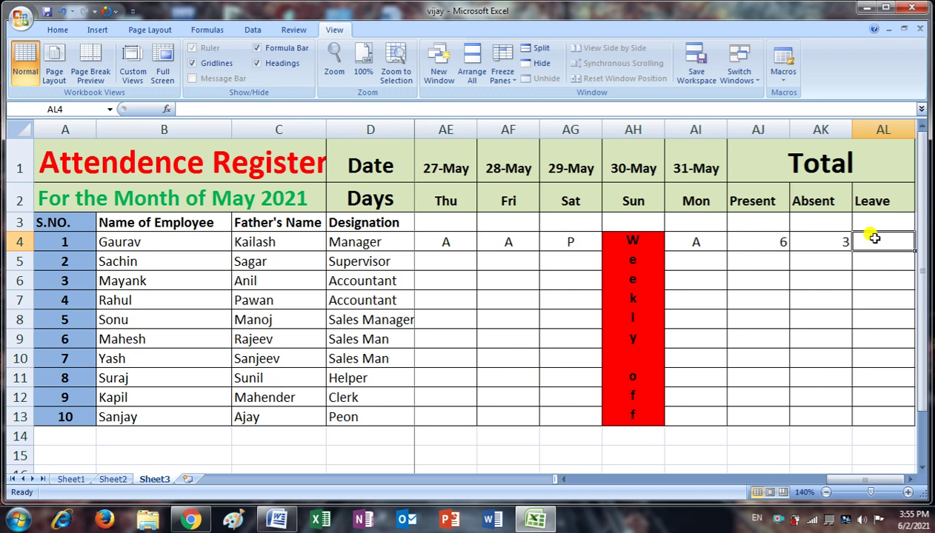
Step: Start =COUNTIF in AL4 with the counting range E4:AI4
type("=COUNT")
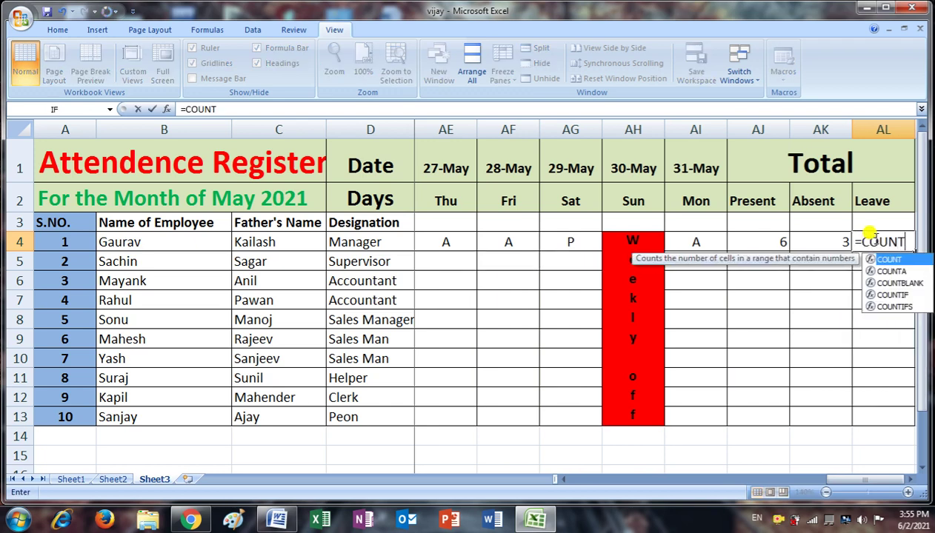
type("IF")
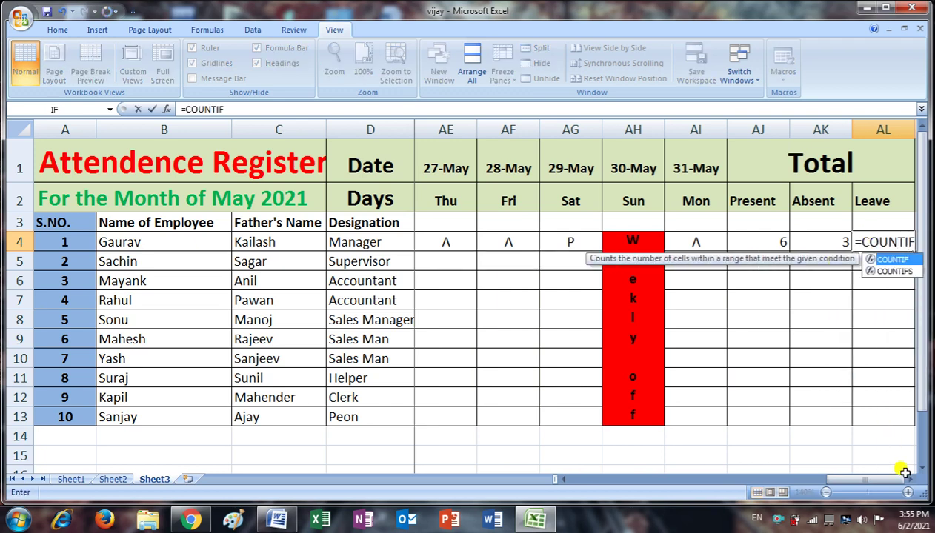
left_click(908, 480)
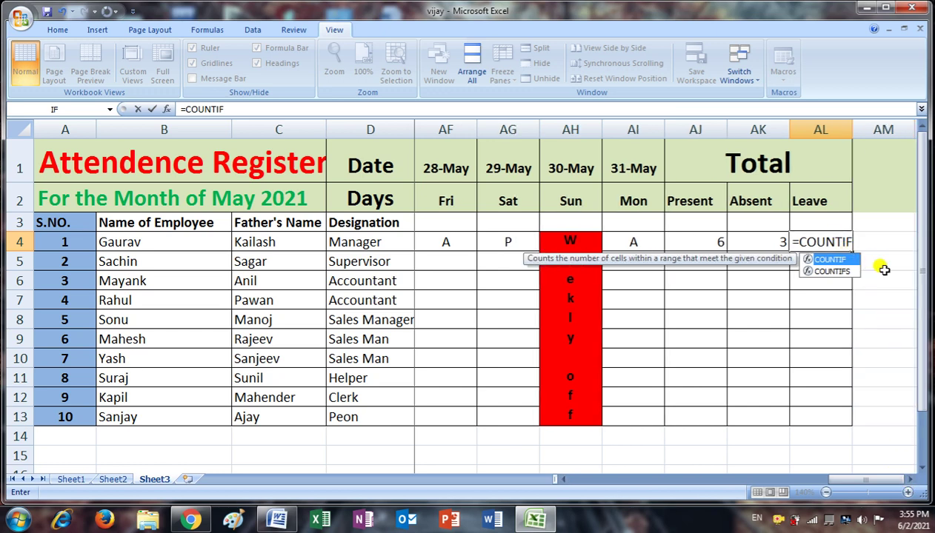
type("(")
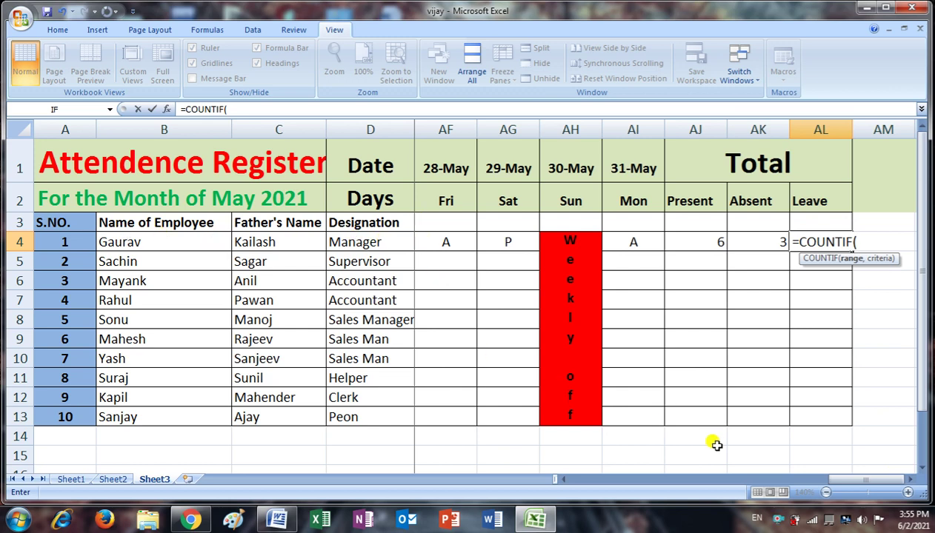
left_click_drag(841, 479, 559, 478)
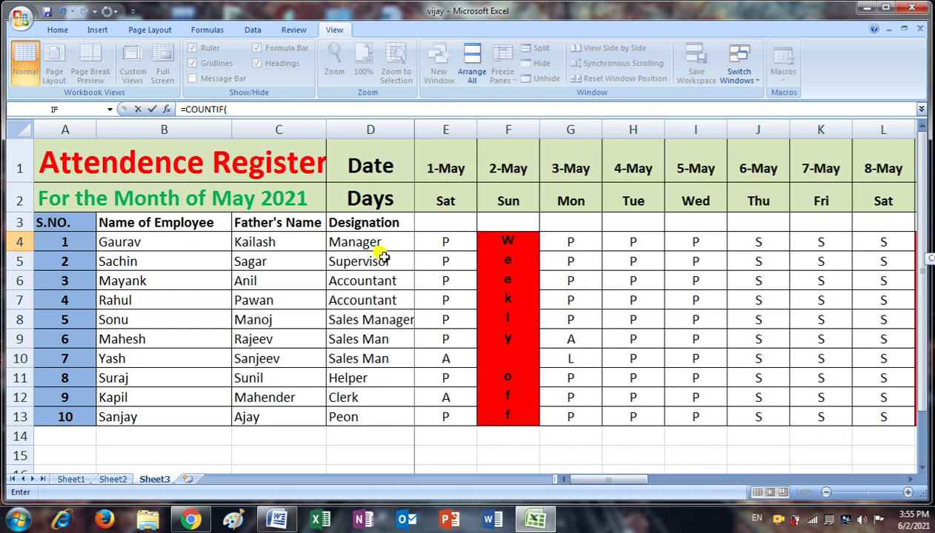
left_click(452, 241)
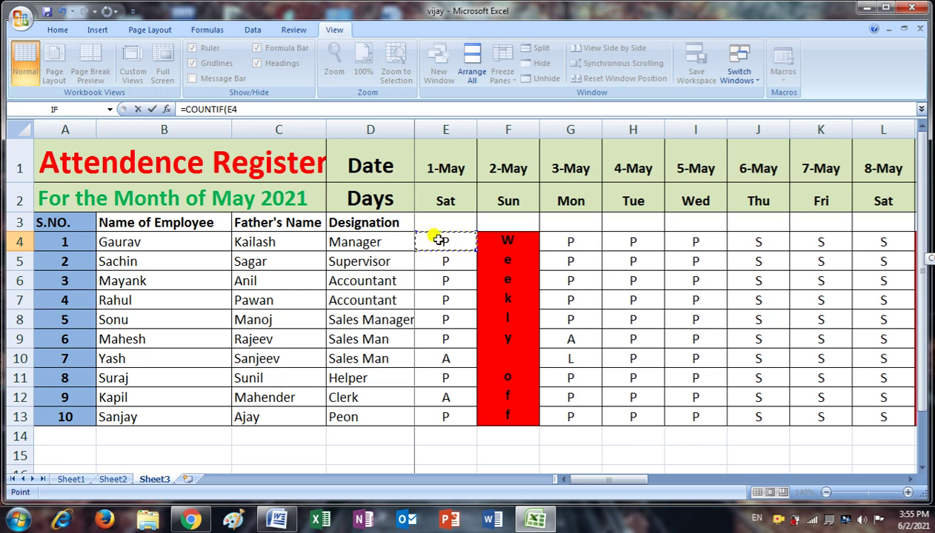
left_click_drag(614, 477, 865, 477)
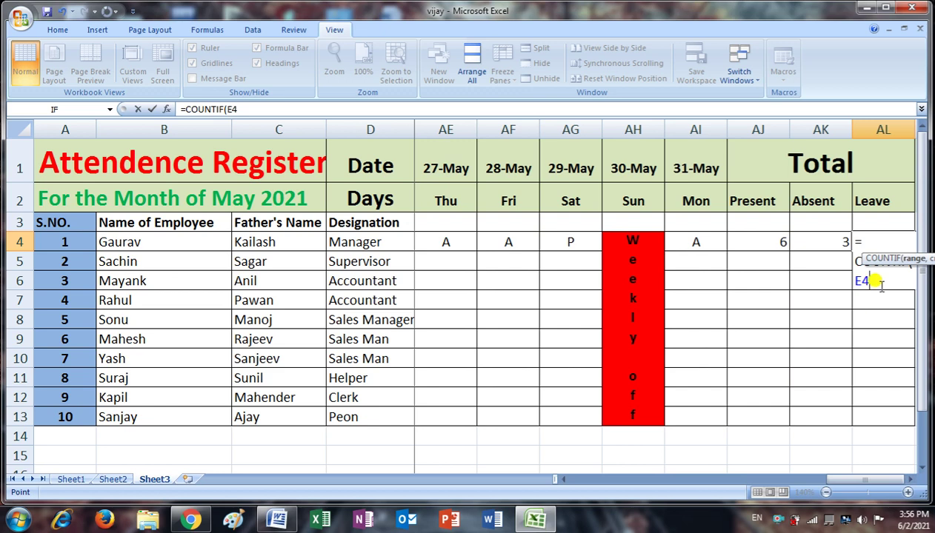
key("F8")
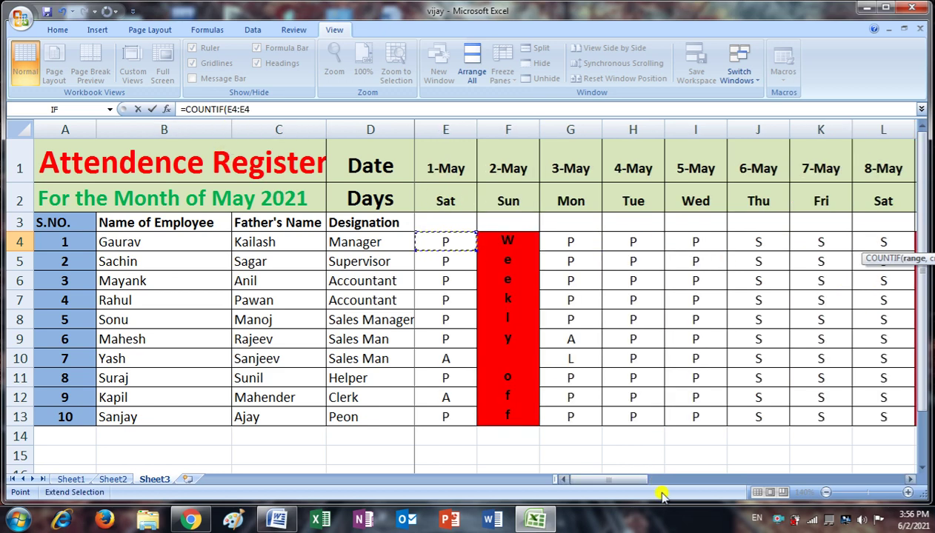
left_click_drag(613, 478, 902, 482)
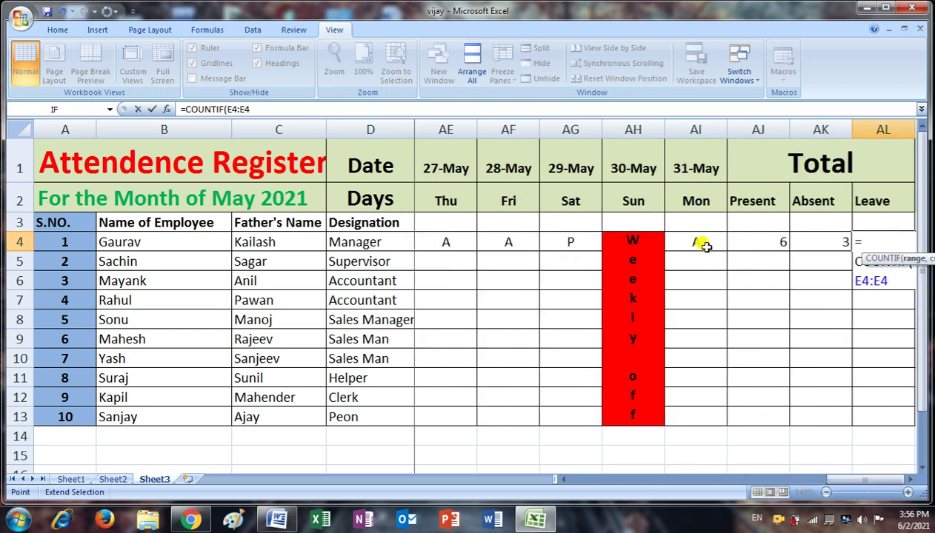
left_click_drag(706, 247, 705, 417)
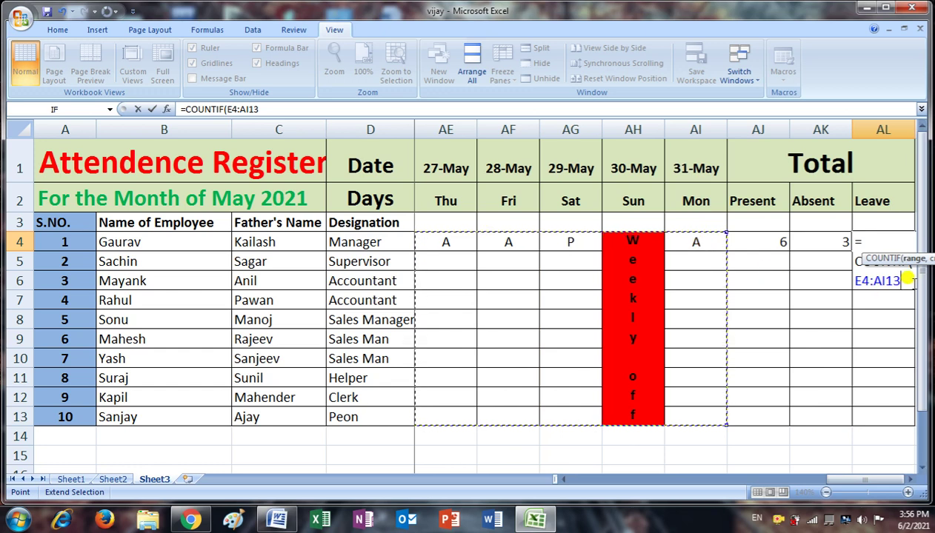
key("BackSpace")
key("BackSpace")
key("BackSpace")
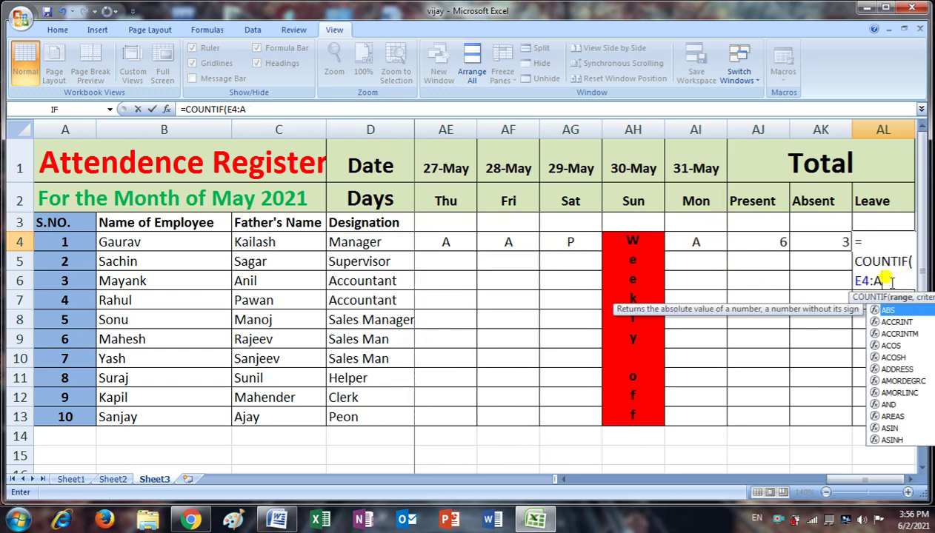
key("BackSpace")
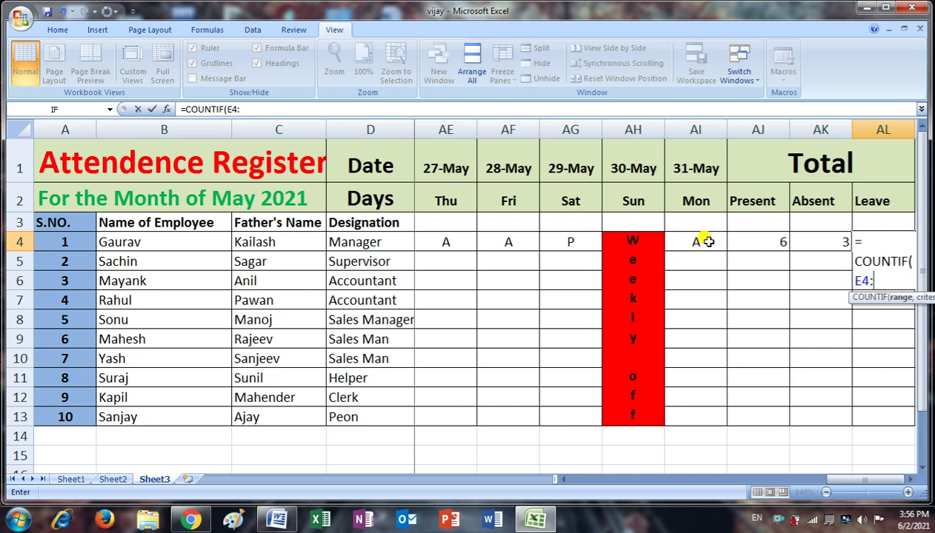
left_click(718, 237)
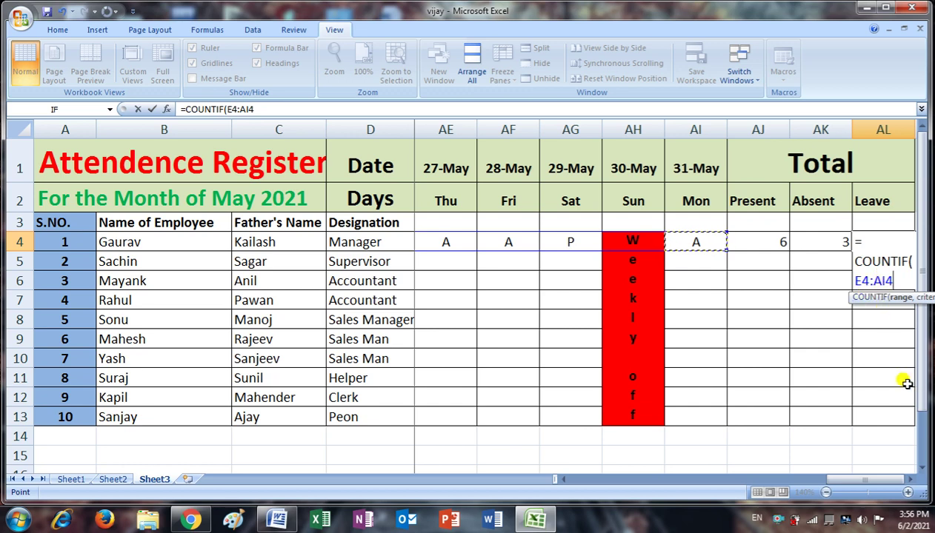
Step: Add the "L" criterion and commit, so the Leave total shows 3
type(",")
left_click(907, 481)
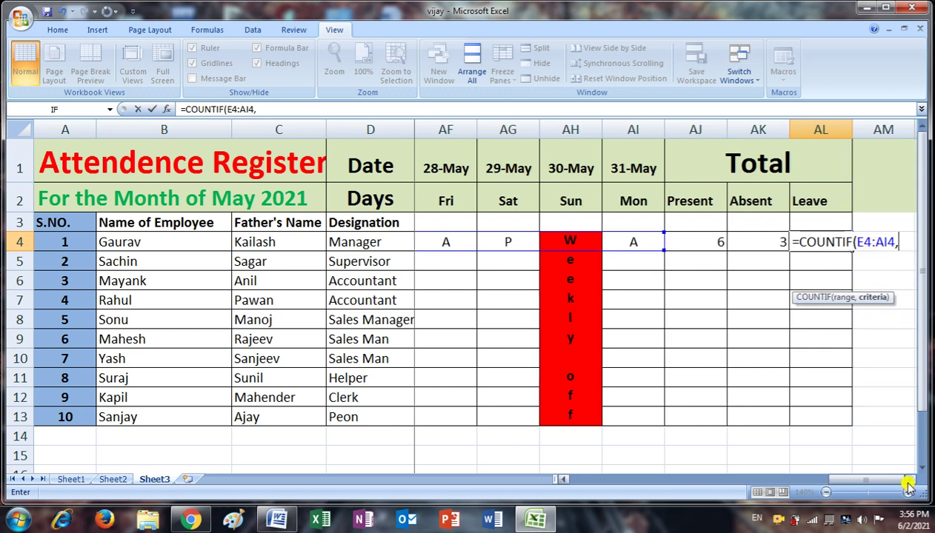
left_click(907, 482)
left_click(907, 481)
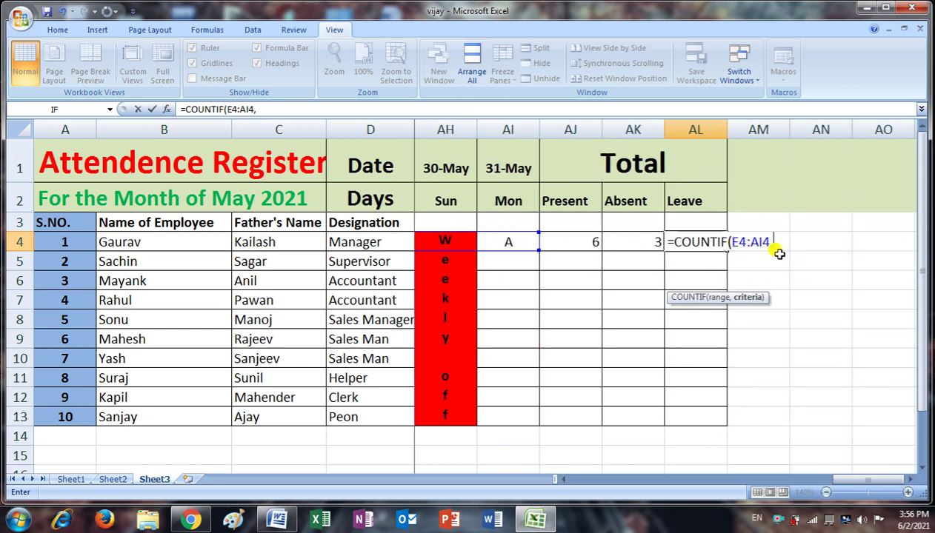
type("\"L")
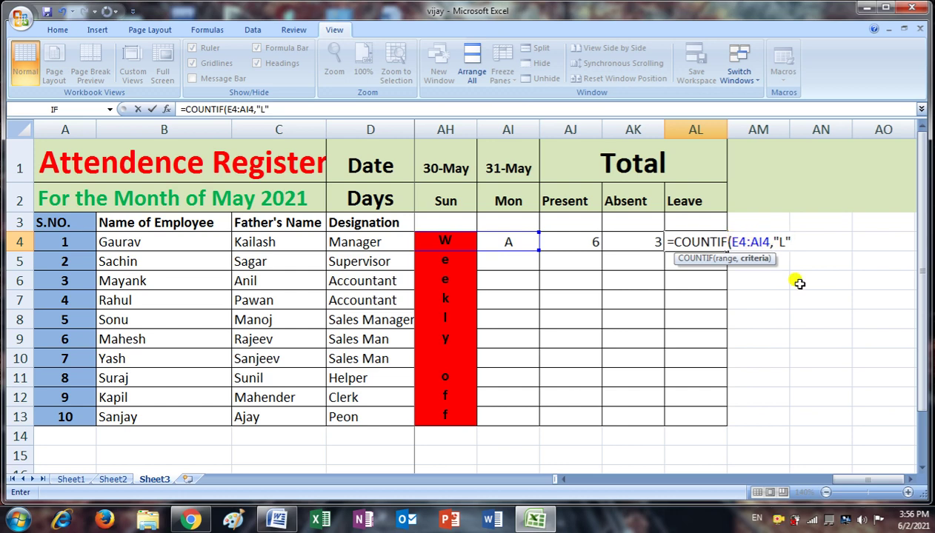
key("Return")
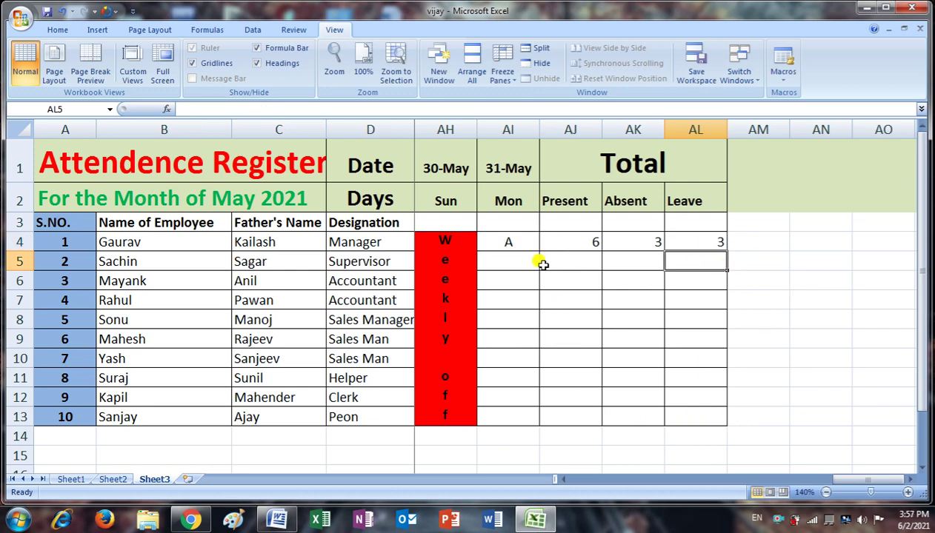
Step: Fill the AJ4, AK4 and AL4 COUNTIF formulas down to row 13 for all ten employees
left_click(572, 242)
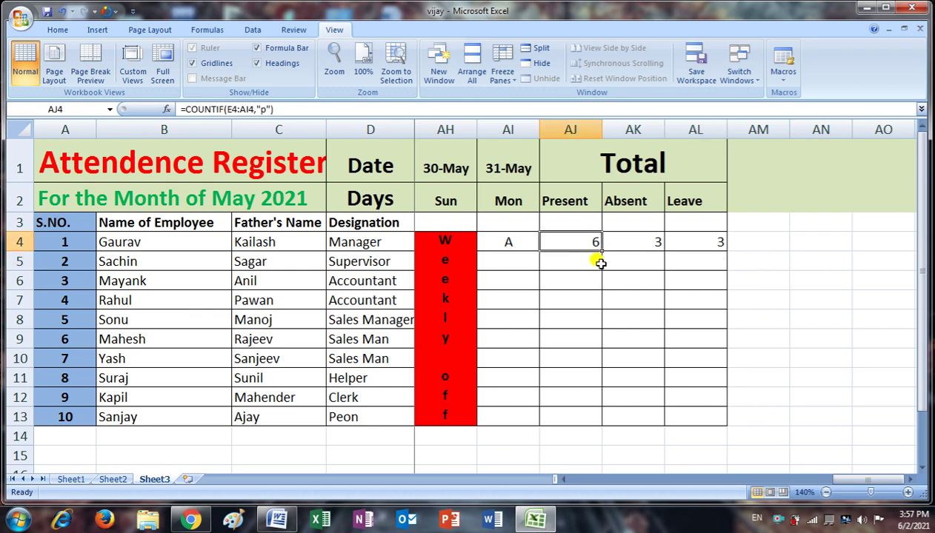
left_click_drag(600, 248, 601, 424)
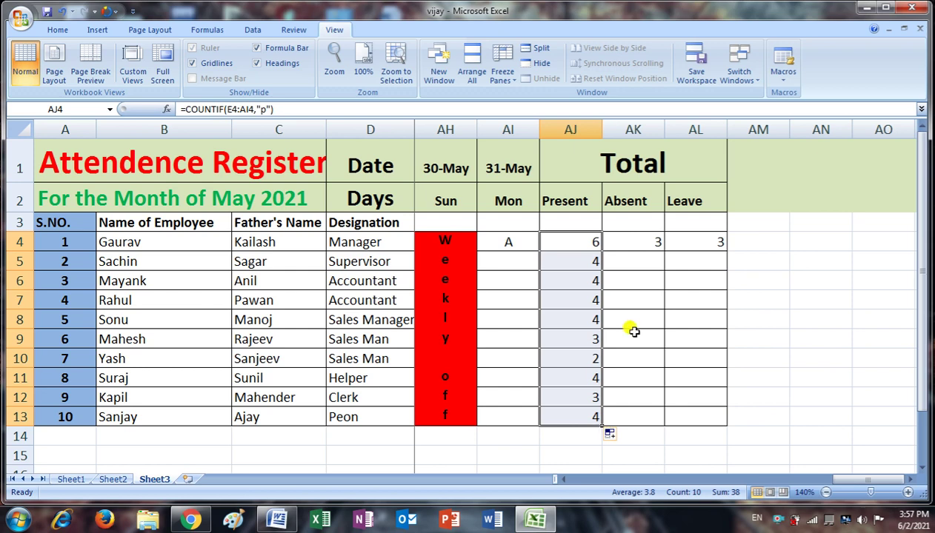
left_click(655, 244)
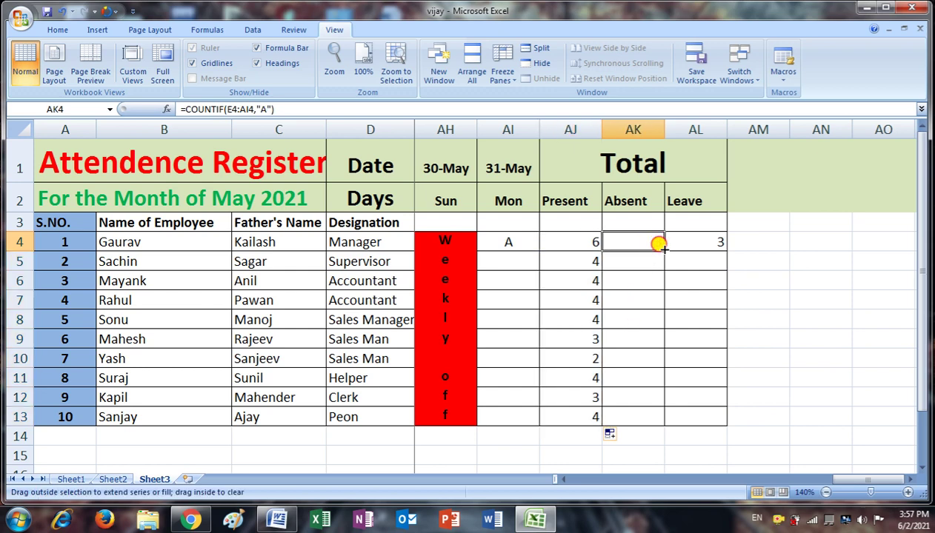
left_click_drag(663, 251, 663, 421)
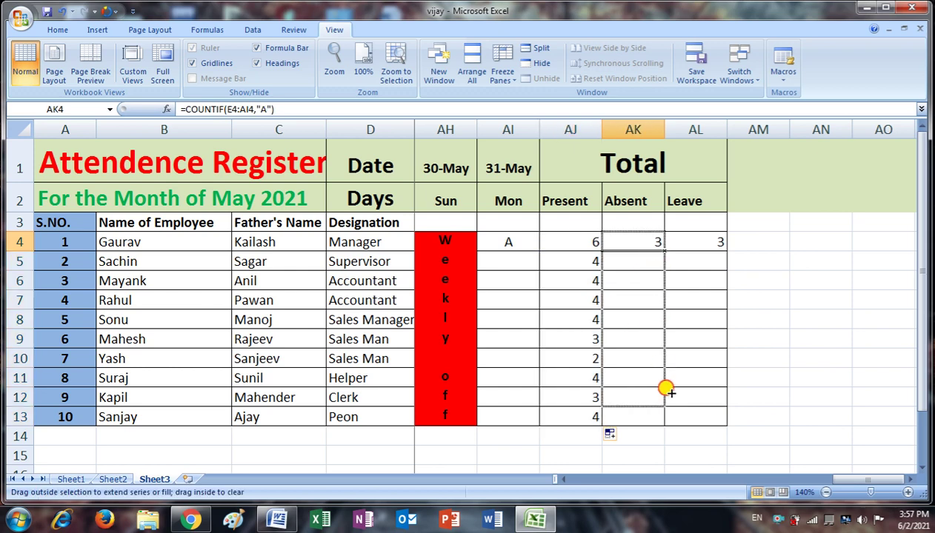
left_click(717, 243)
left_click_drag(725, 251, 726, 422)
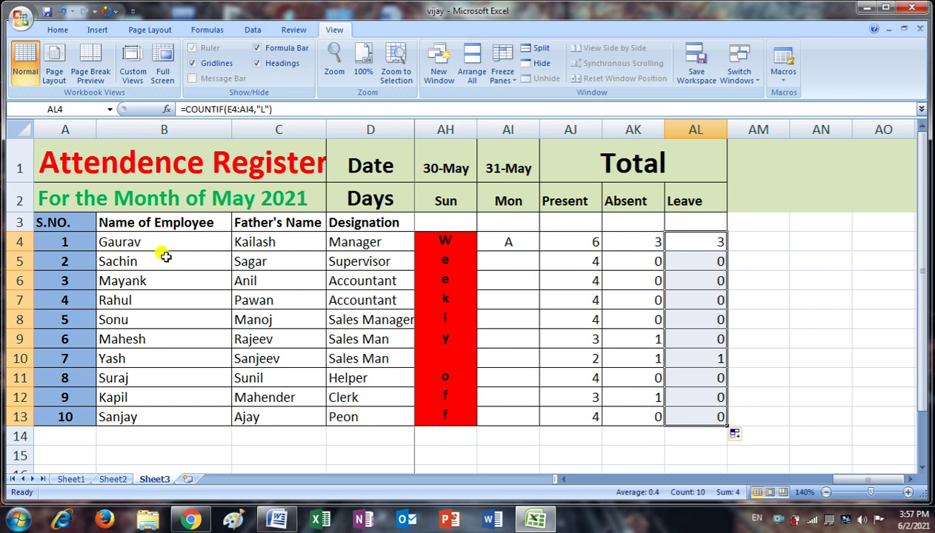
Step: Enter A in AI5 and P in AI6 for 31-May
left_click(489, 263)
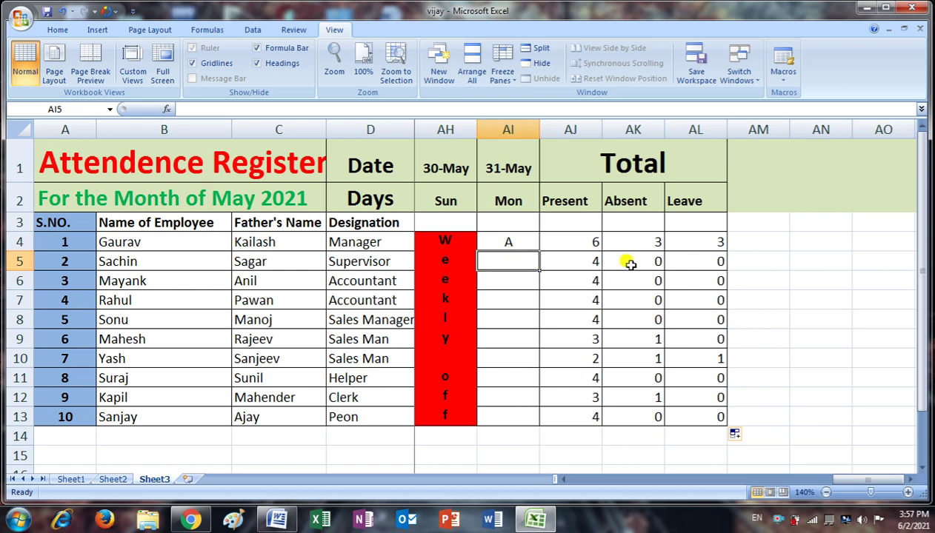
type("A")
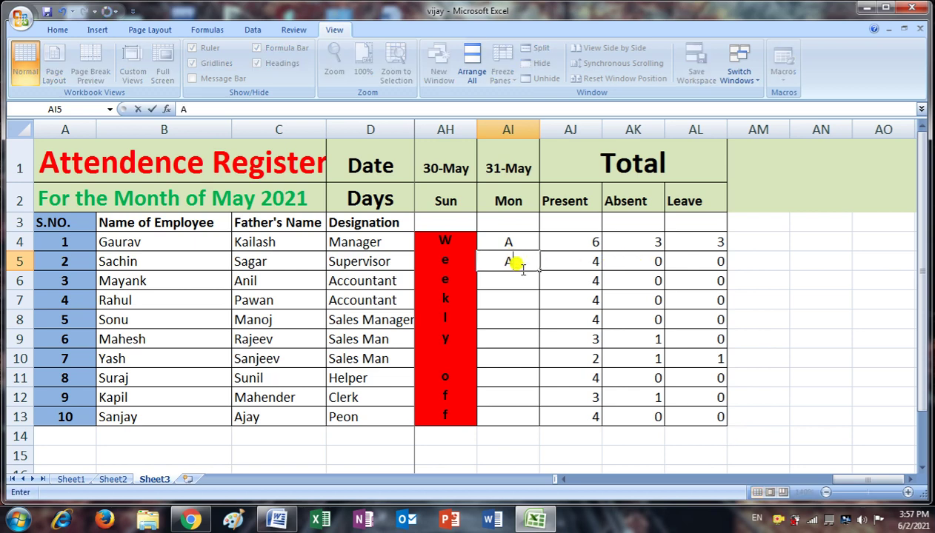
key("Return")
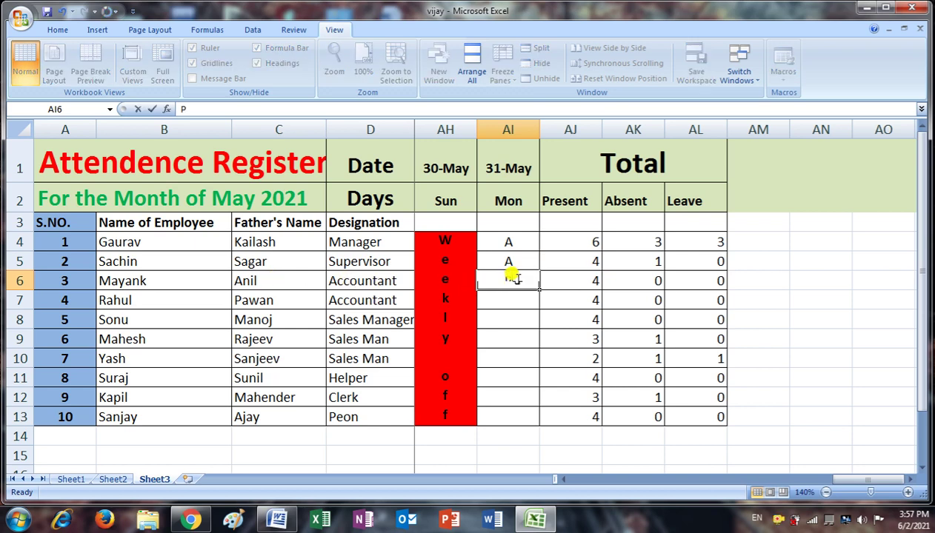
type("P")
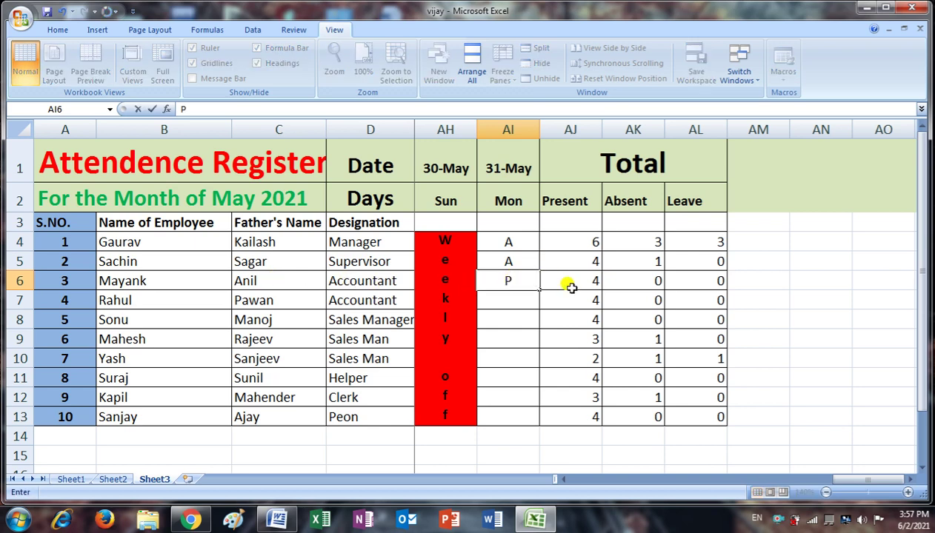
key("Return")
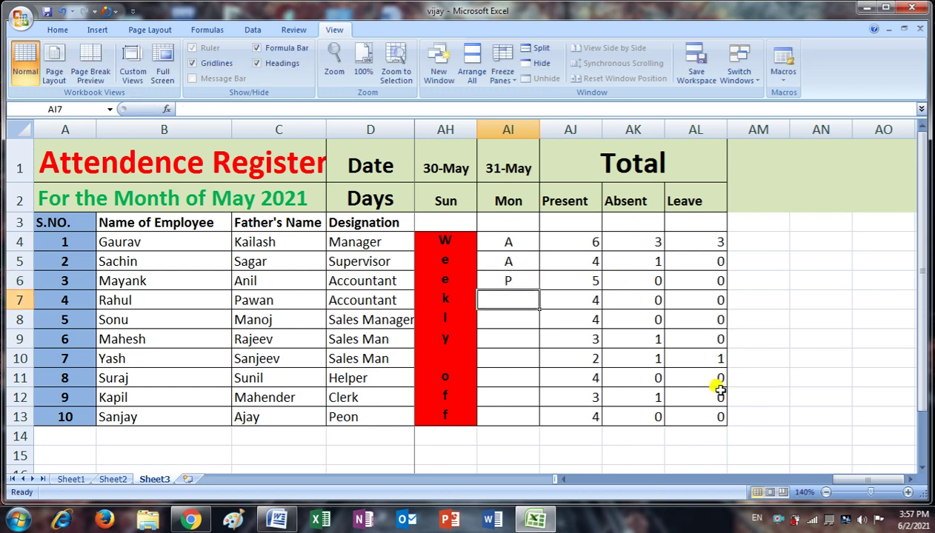
left_click_drag(850, 482, 575, 479)
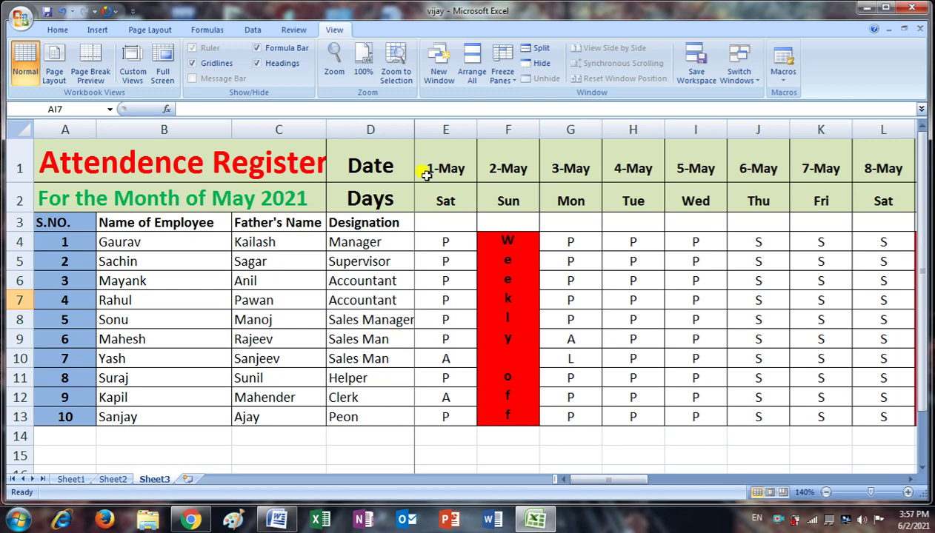
mouse_move(618, 479)
left_mouse_down()
mouse_move(656, 480)
mouse_move(555, 483)
left_mouse_up()
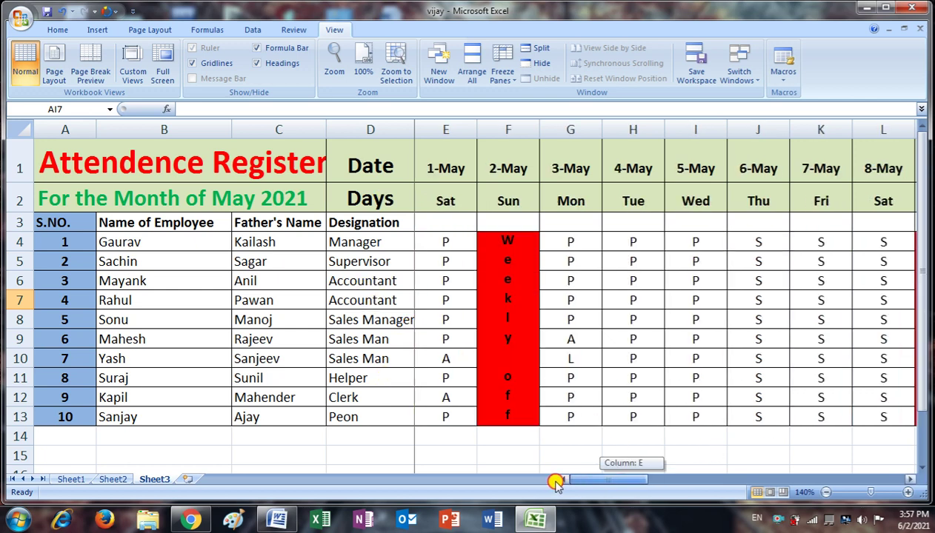
left_click(428, 159)
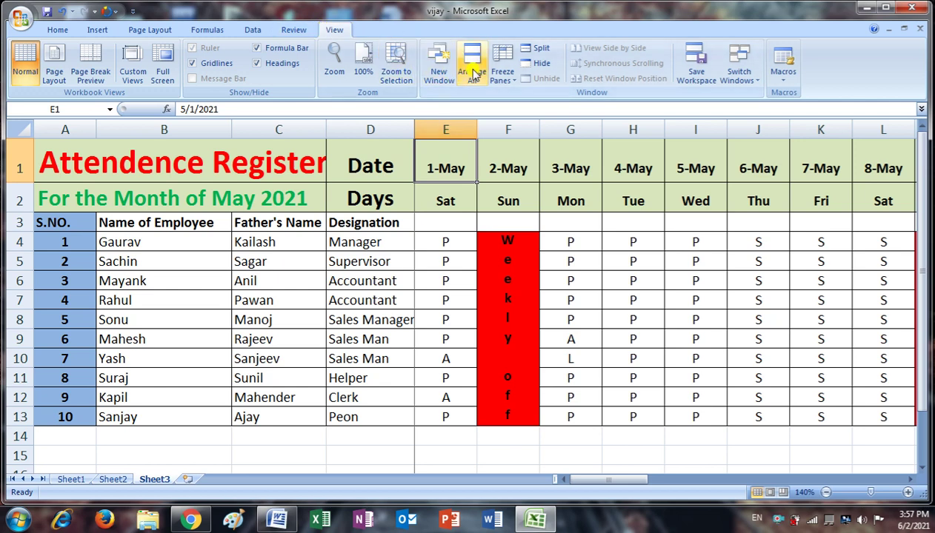
Step: Unfreeze the panes and scroll sideways to confirm columns A–D no longer stay fixed
left_click(502, 77)
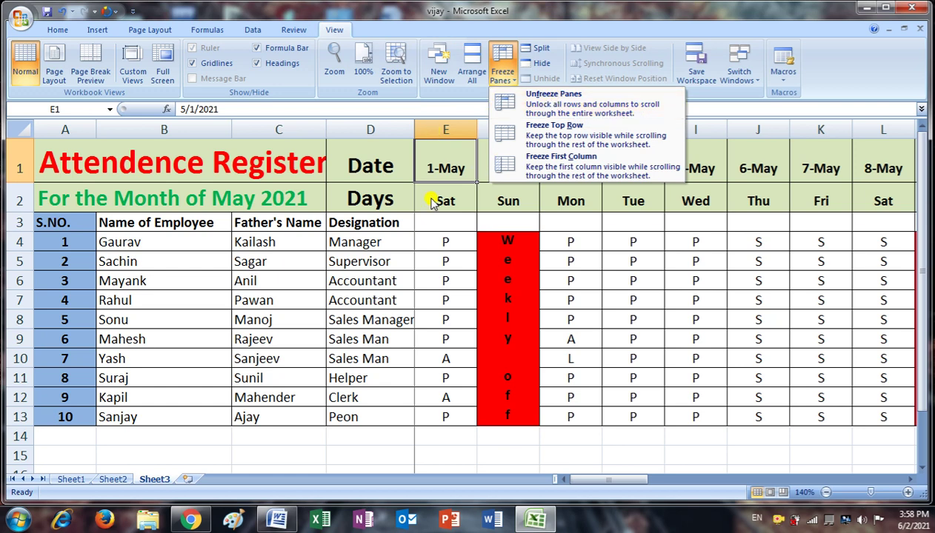
left_click(538, 107)
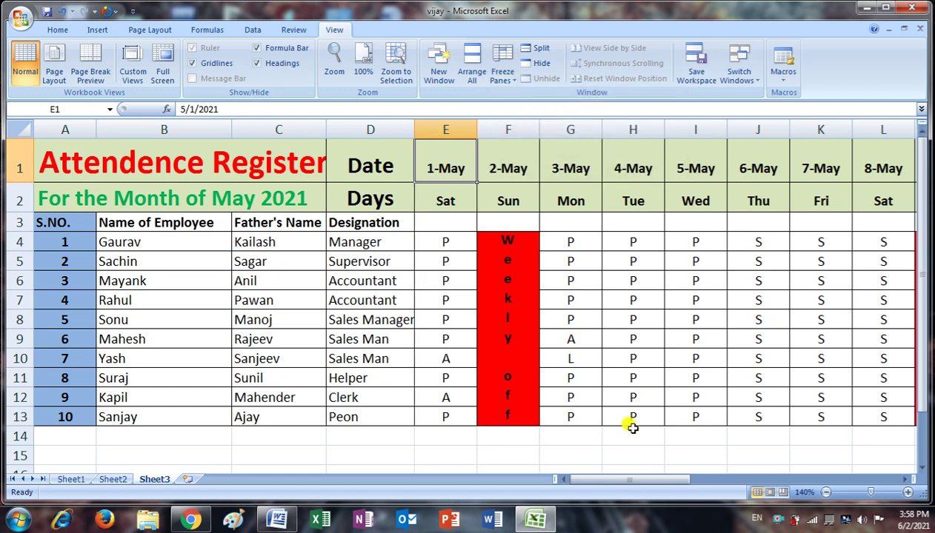
mouse_move(623, 479)
left_mouse_down()
mouse_move(689, 482)
mouse_move(526, 481)
left_mouse_up()
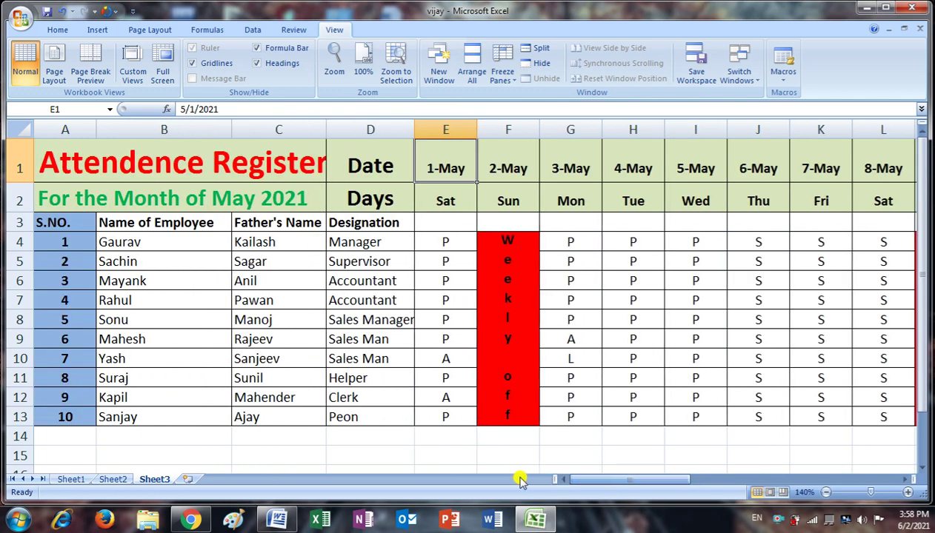
left_click(298, 449)
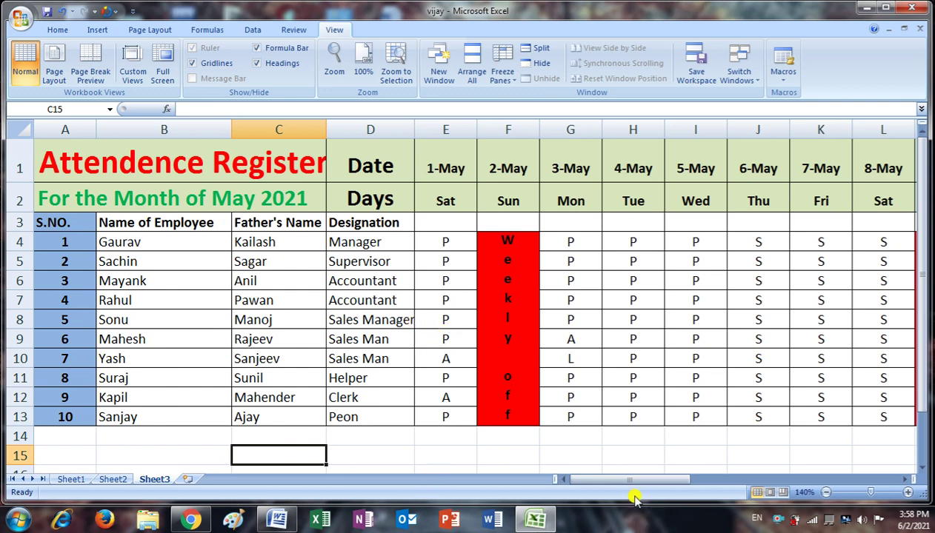
left_click_drag(630, 480, 887, 483)
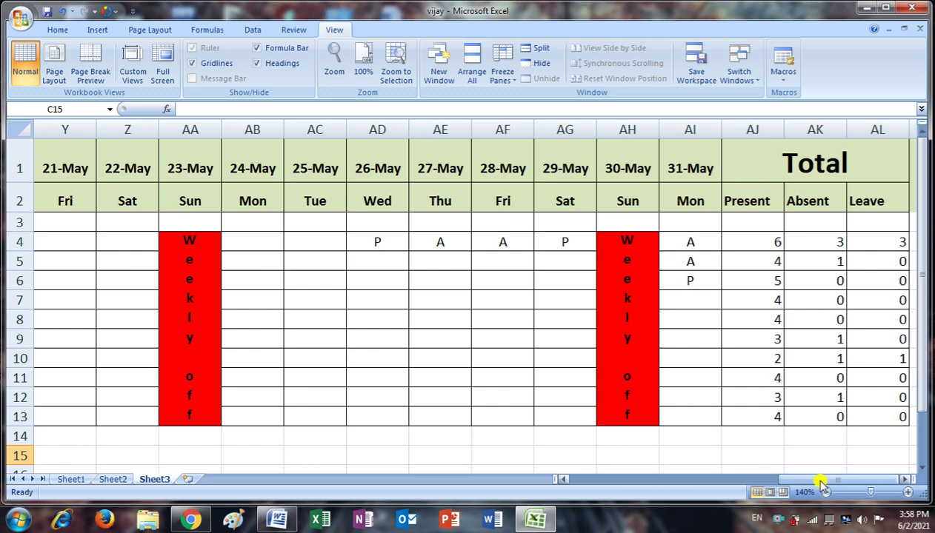
left_click_drag(822, 483, 582, 483)
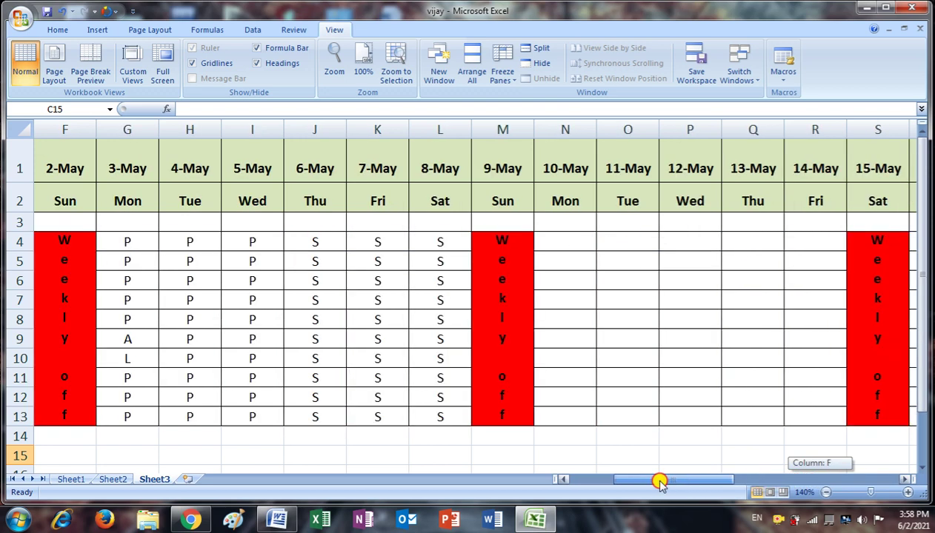